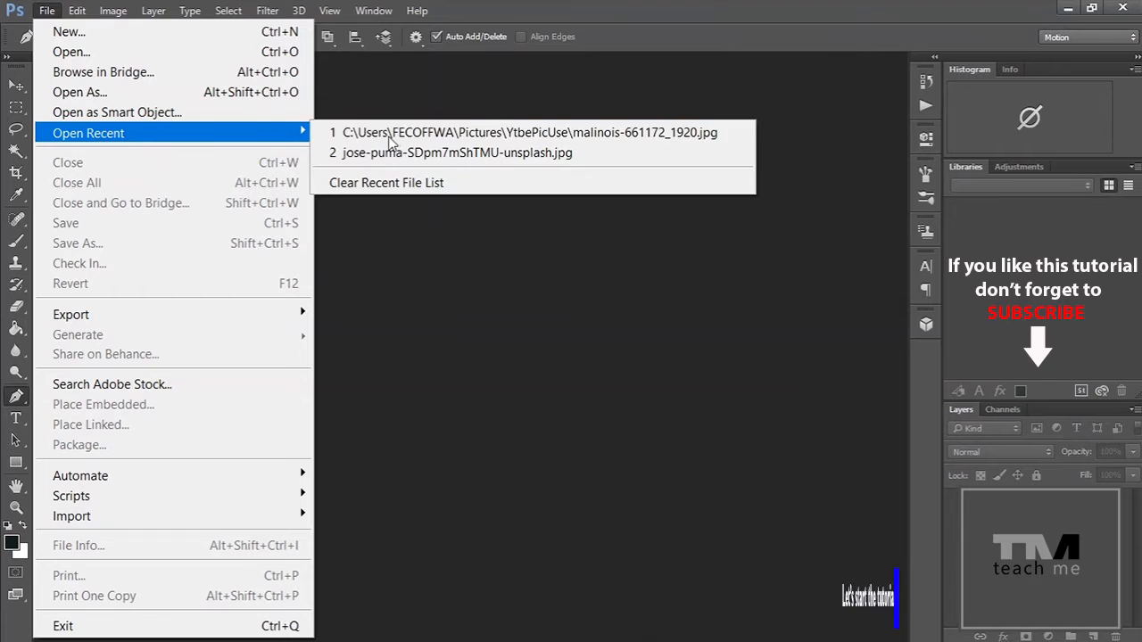
Open the recent file jose-puma-SDpm7mShTMU-unsplash.jpg
{"action": "left_click", "coordinate": [379, 153]}
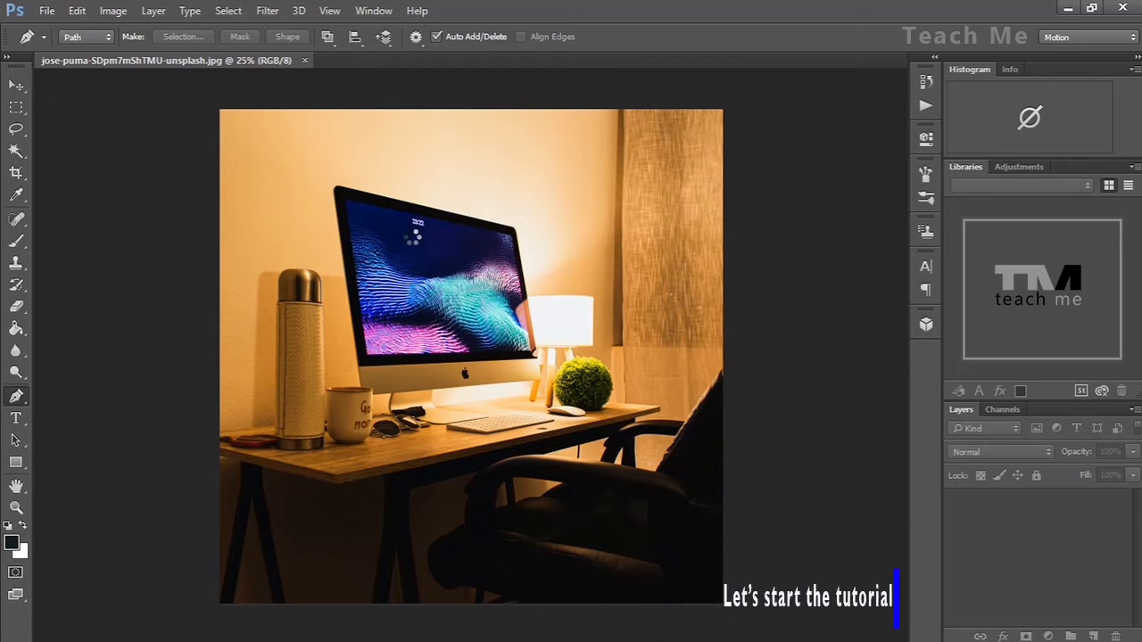
Trace the monitor's screen with a closed four-corner Pen path
{"action": "key", "text": "ctrl+plus"}
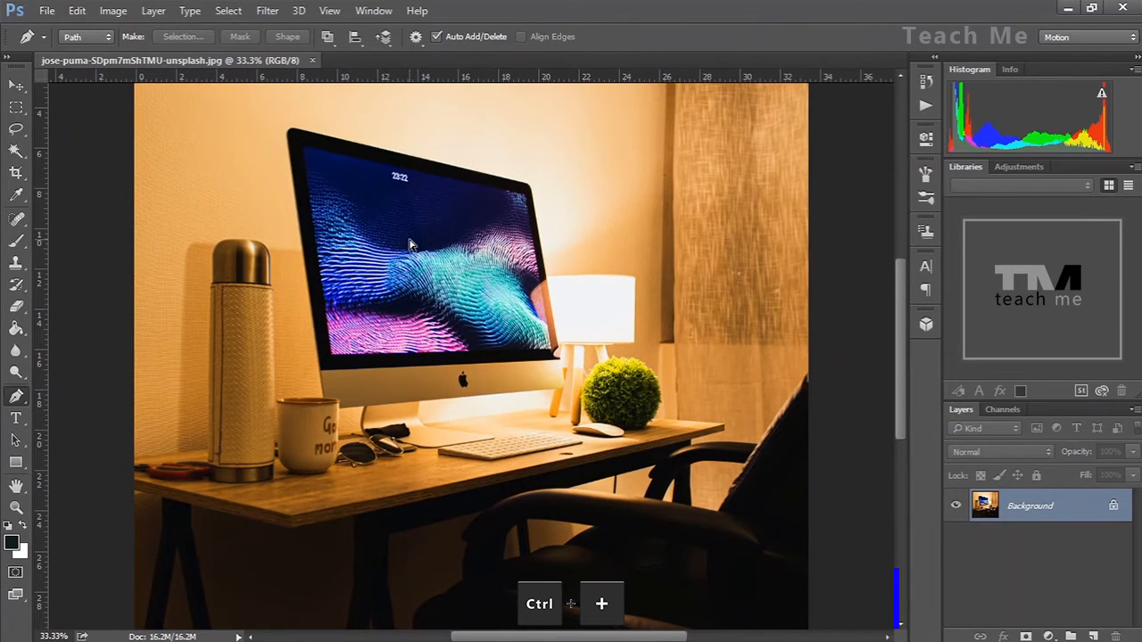
{"action": "key", "text": "ctrl+plus"}
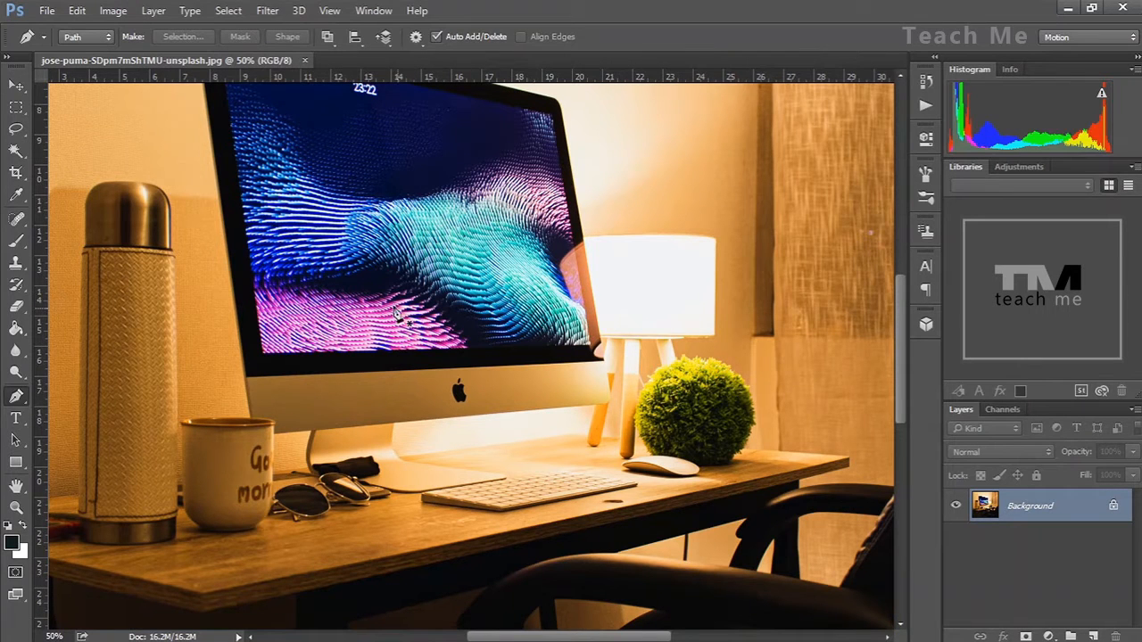
{"action": "key", "text": "ctrl+plus"}
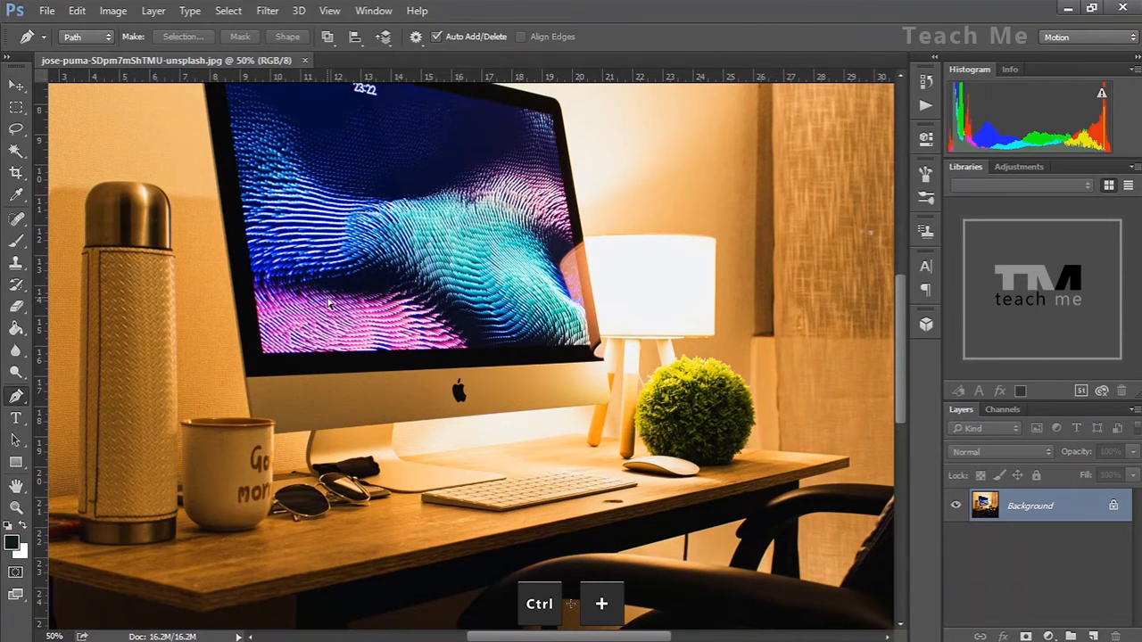
{"action": "key", "text": "space"}
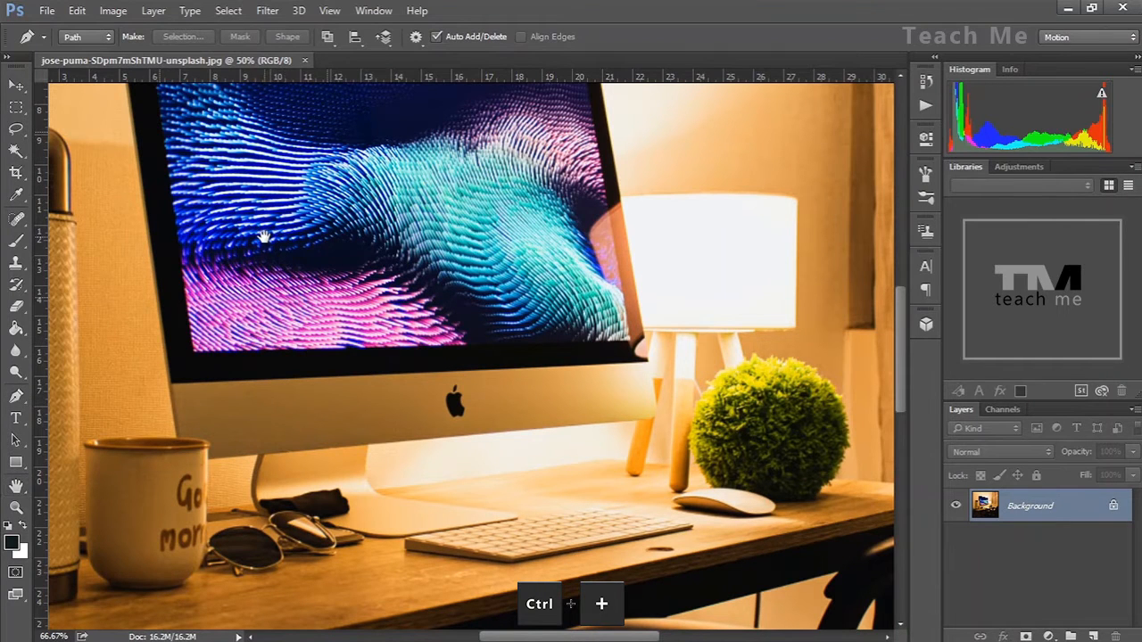
{"action": "left_click", "coordinate": [264, 237]}
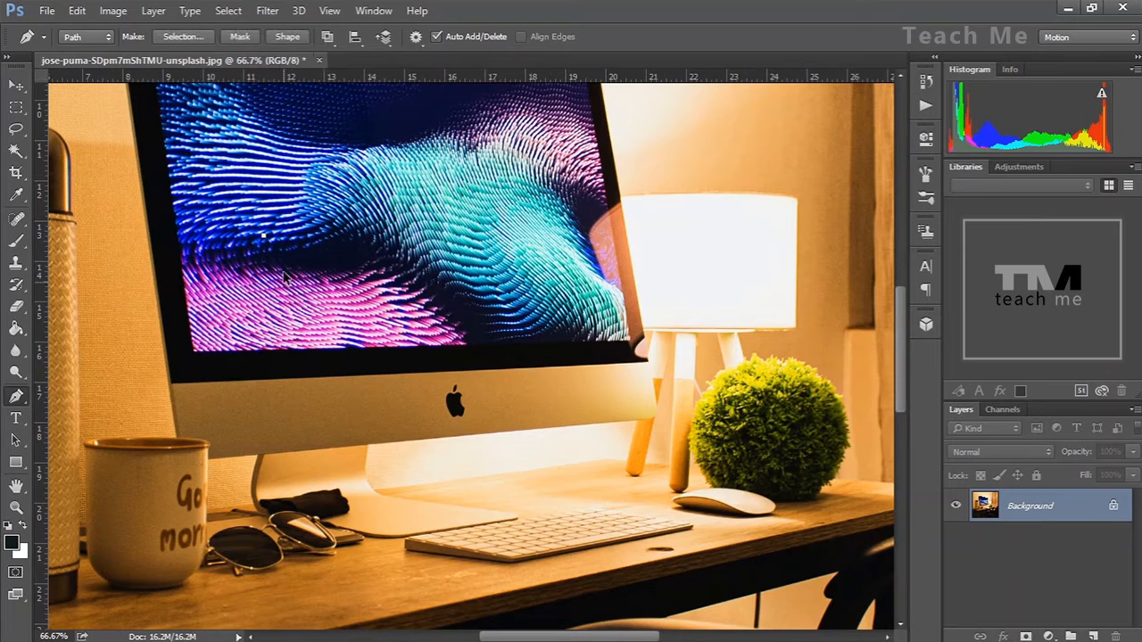
{"action": "key", "text": "h"}
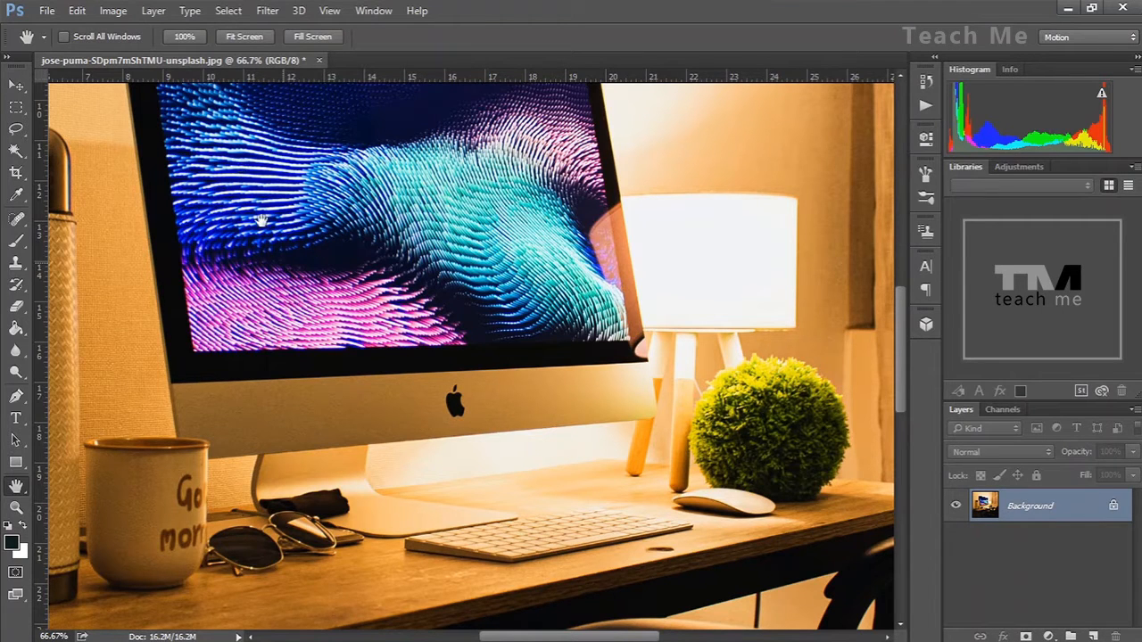
{"action": "scroll", "coordinate": [312, 281], "scroll_direction": "up", "scroll_amount": 1}
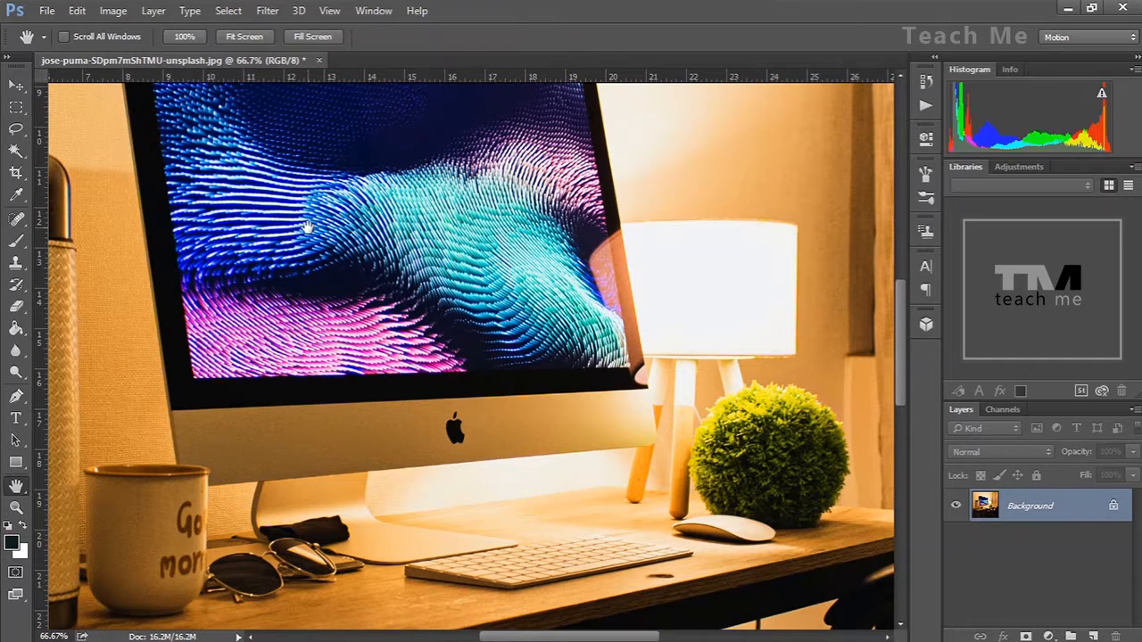
{"action": "key", "text": "h"}
{"action": "left_click_drag", "start_coordinate": [306, 227], "coordinate": [377, 341]}
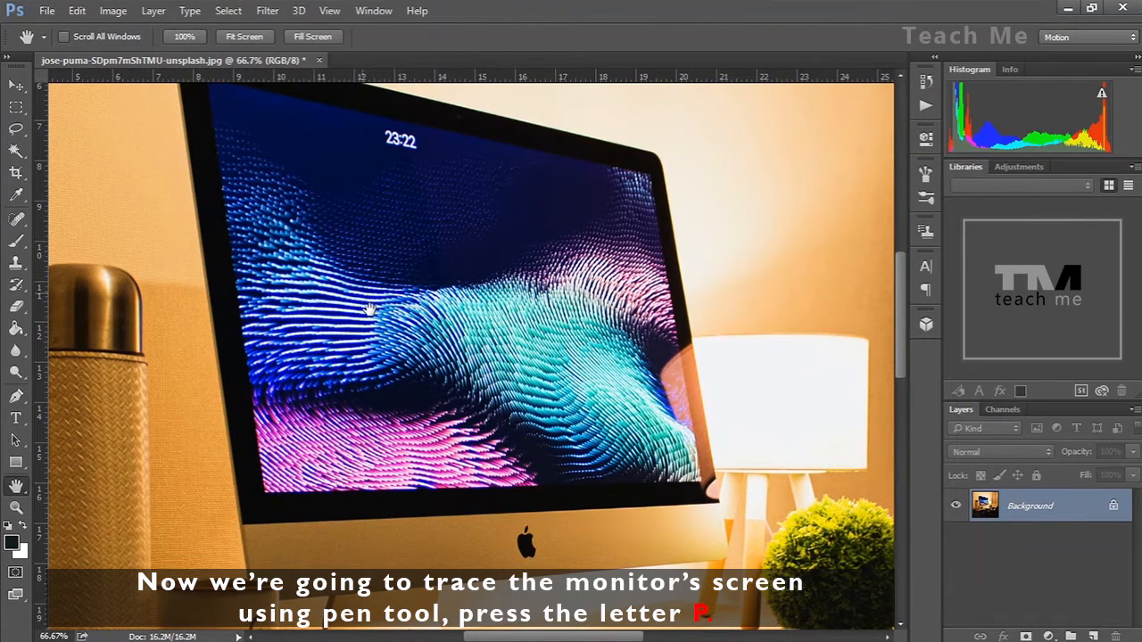
{"action": "left_click_drag", "start_coordinate": [369, 302], "coordinate": [369, 309]}
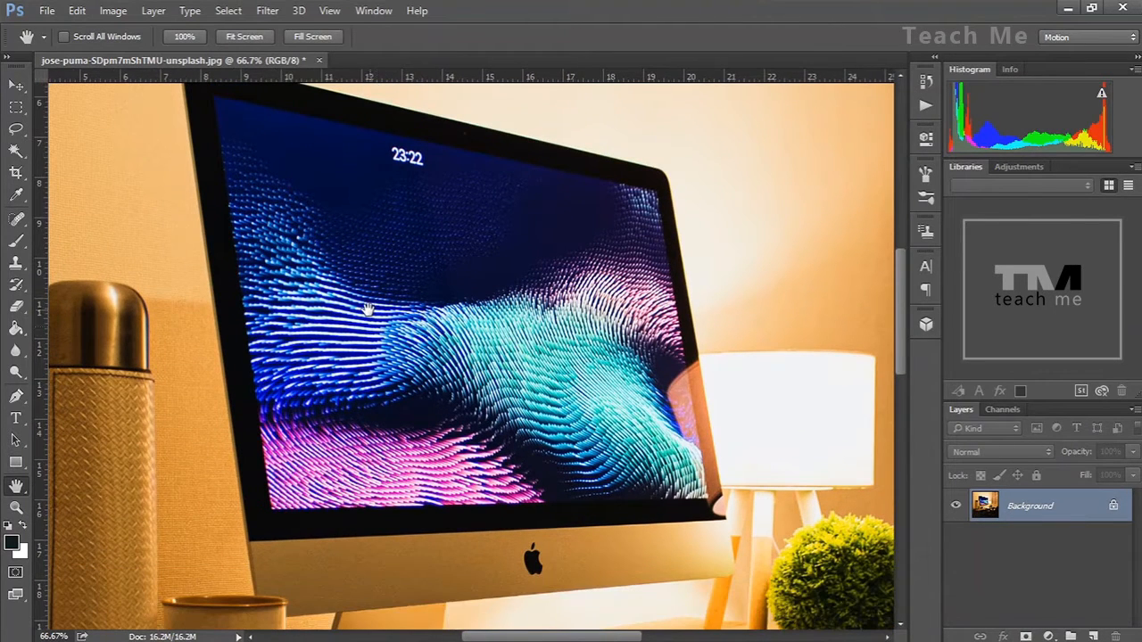
{"action": "key", "text": "p"}
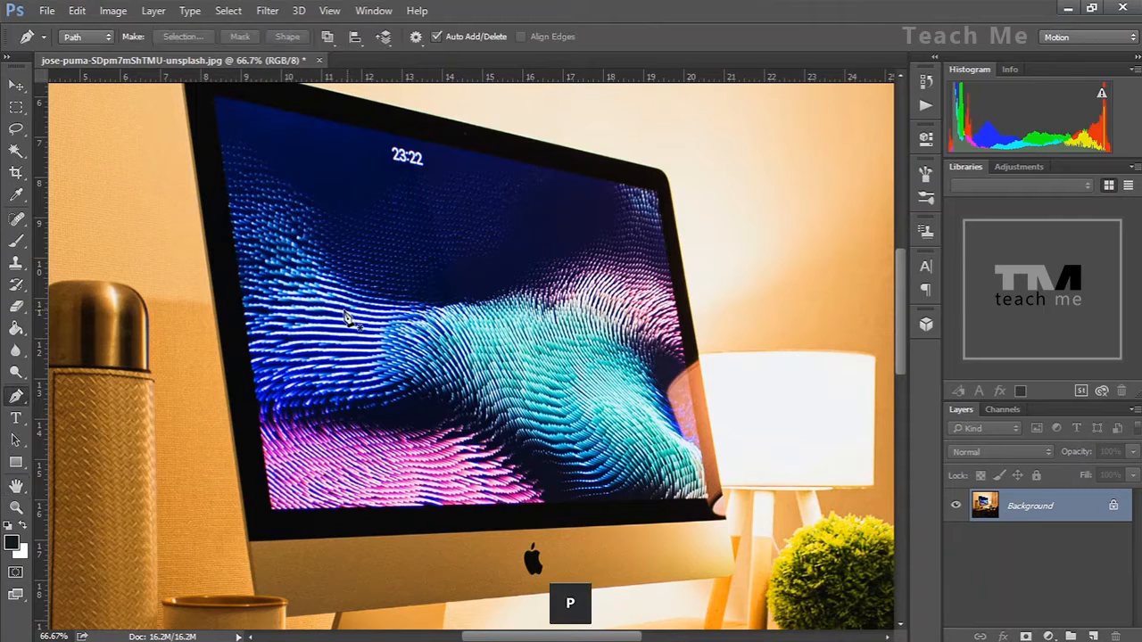
{"action": "left_click", "coordinate": [215, 99]}
{"action": "left_click", "coordinate": [657, 191]}
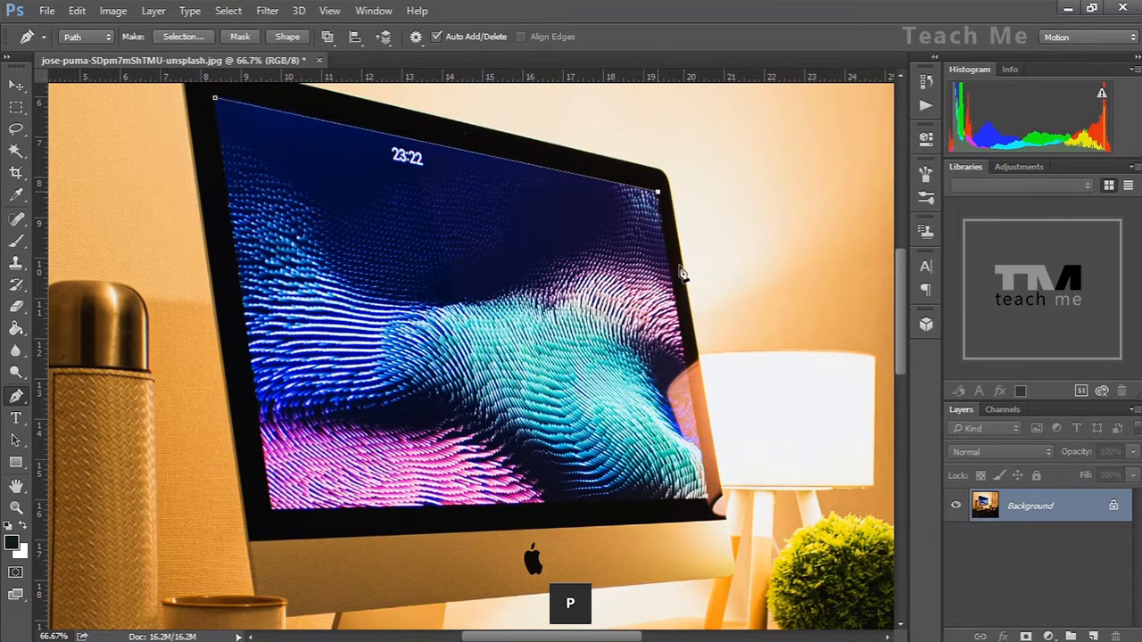
{"action": "left_click", "coordinate": [712, 505]}
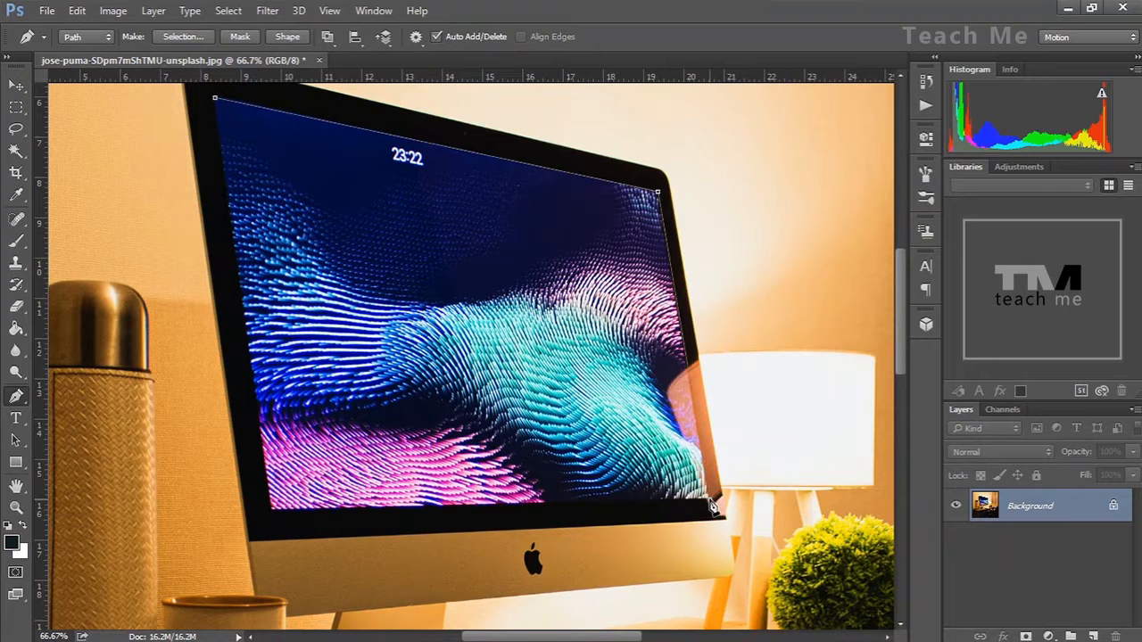
{"action": "left_click", "coordinate": [271, 509]}
{"action": "left_click", "coordinate": [216, 102]}
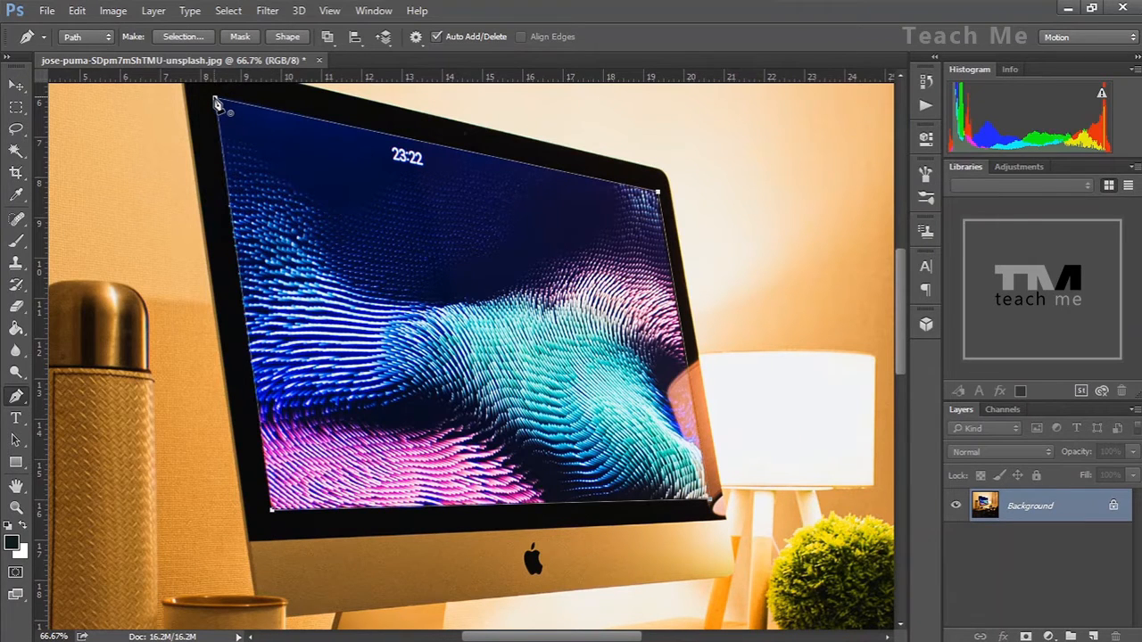
Convert the traced path into a selection with a feather radius of 0
{"action": "right_click", "coordinate": [289, 257]}
{"action": "left_click", "coordinate": [376, 270]}
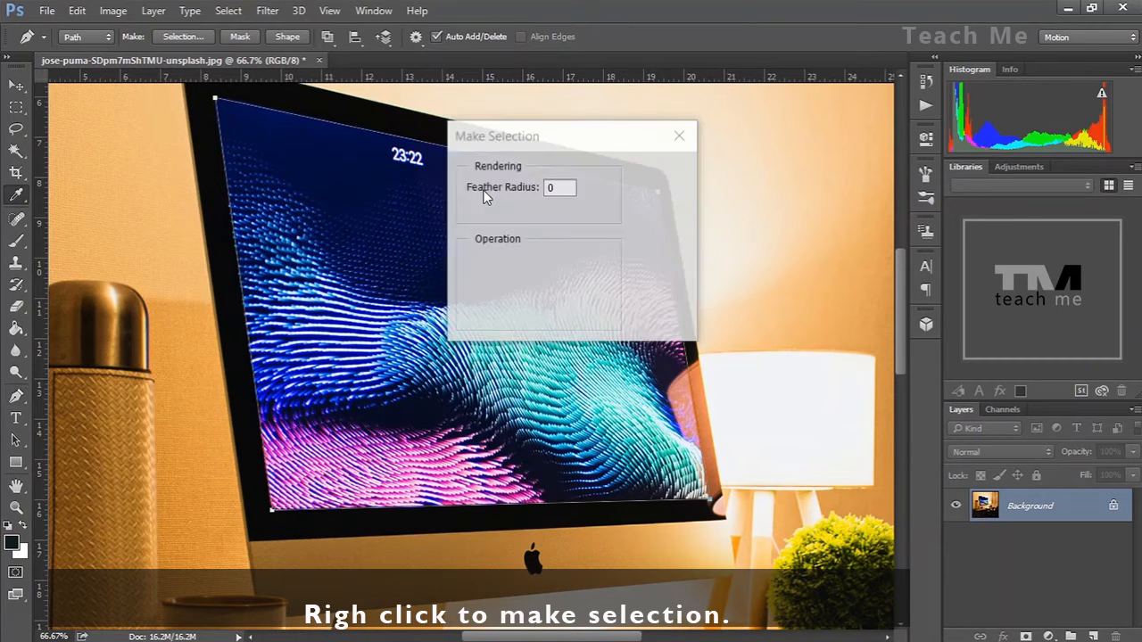
{"action": "left_click", "coordinate": [651, 201]}
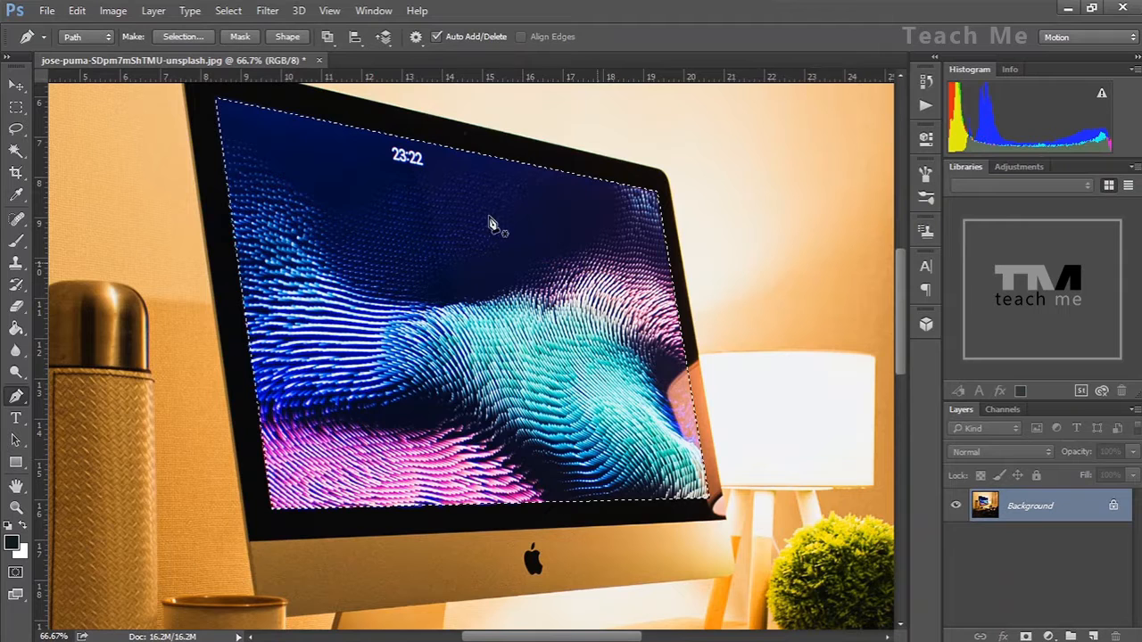
Paint the selected screen area black with a 150 px brush
{"action": "key", "text": "i"}
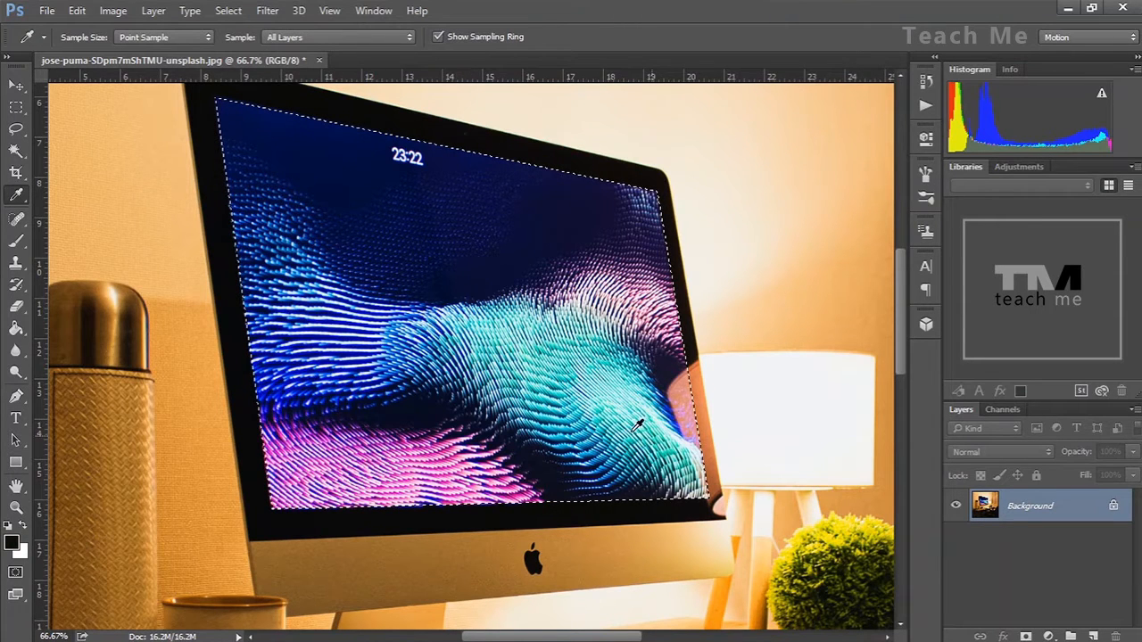
{"action": "key", "text": "b"}
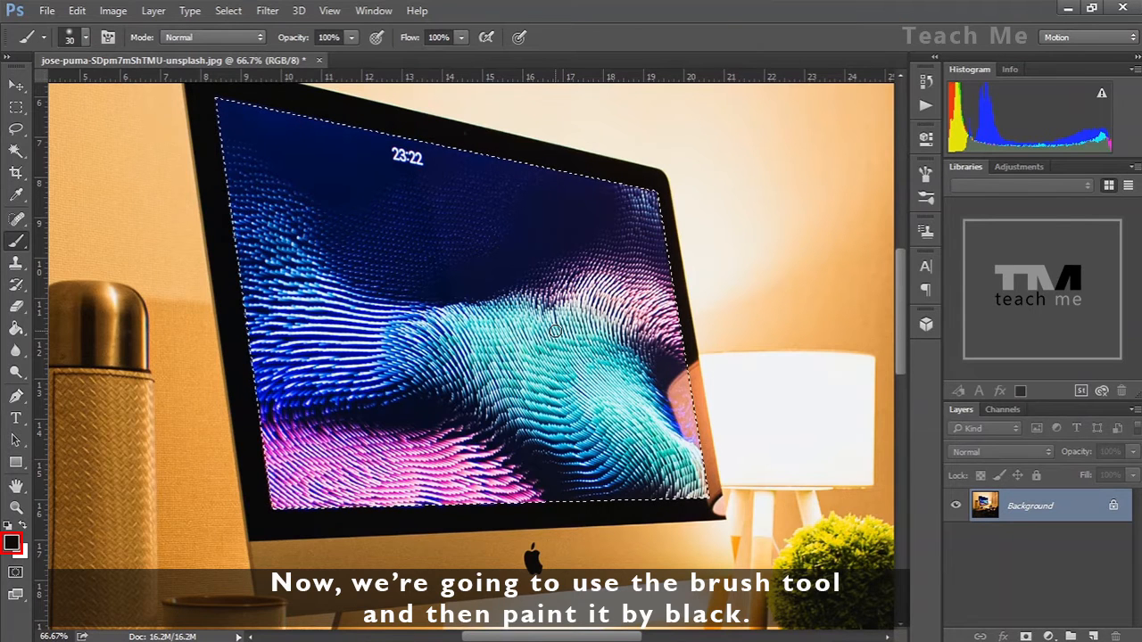
{"action": "key", "text": "bracketright"}
{"action": "key", "text": "bracketright"}
{"action": "key", "text": "bracketright"}
{"action": "key", "text": "bracketright"}
{"action": "key", "text": "bracketright"}
{"action": "key", "text": "bracketright"}
{"action": "key", "text": "bracketright"}
{"action": "key", "text": "bracketright"}
{"action": "key", "text": "bracketright"}
{"action": "mouse_move", "coordinate": [378, 273]}
{"action": "left_mouse_down"}
{"action": "mouse_move", "coordinate": [369, 260]}
{"action": "mouse_move", "coordinate": [459, 259]}
{"action": "left_mouse_up"}
{"action": "mouse_move", "coordinate": [205, 169]}
{"action": "left_mouse_down"}
{"action": "mouse_move", "coordinate": [225, 112]}
{"action": "mouse_move", "coordinate": [279, 226]}
{"action": "mouse_move", "coordinate": [250, 138]}
{"action": "mouse_move", "coordinate": [614, 194]}
{"action": "mouse_move", "coordinate": [656, 263]}
{"action": "mouse_move", "coordinate": [668, 397]}
{"action": "mouse_move", "coordinate": [651, 499]}
{"action": "mouse_move", "coordinate": [299, 516]}
{"action": "mouse_move", "coordinate": [260, 359]}
{"action": "mouse_move", "coordinate": [607, 278]}
{"action": "mouse_move", "coordinate": [232, 365]}
{"action": "mouse_move", "coordinate": [280, 331]}
{"action": "left_mouse_up"}
{"action": "mouse_move", "coordinate": [549, 210]}
{"action": "left_mouse_down"}
{"action": "mouse_move", "coordinate": [191, 122]}
{"action": "mouse_move", "coordinate": [491, 157]}
{"action": "mouse_move", "coordinate": [224, 140]}
{"action": "mouse_move", "coordinate": [654, 199]}
{"action": "mouse_move", "coordinate": [693, 505]}
{"action": "mouse_move", "coordinate": [449, 479]}
{"action": "mouse_move", "coordinate": [389, 461]}
{"action": "mouse_move", "coordinate": [239, 515]}
{"action": "left_mouse_up"}
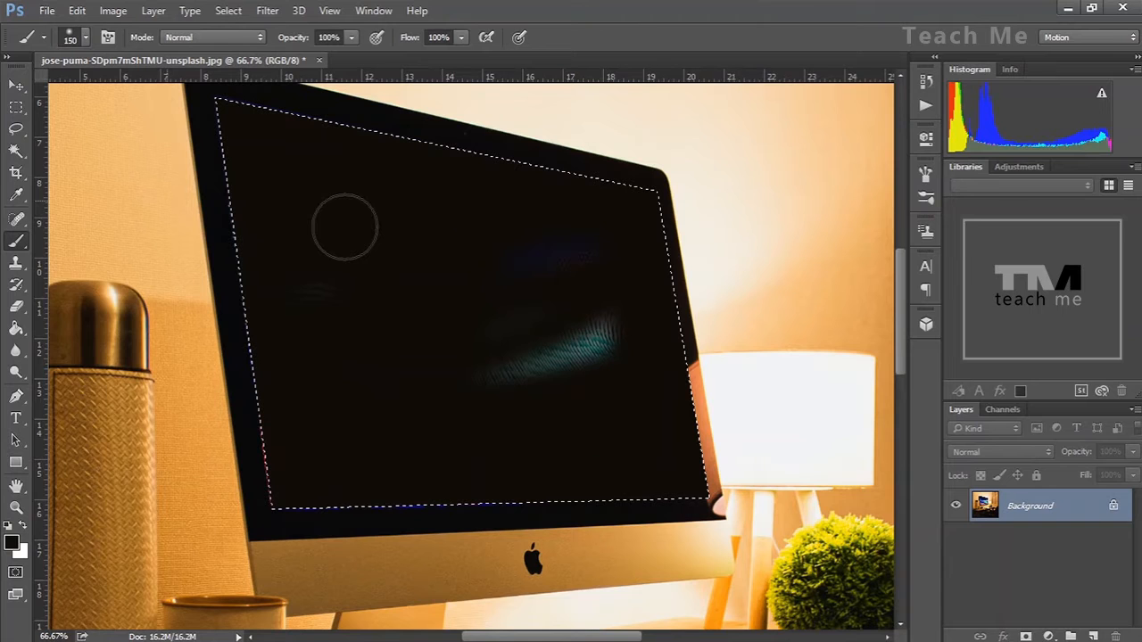
{"action": "left_click_drag", "start_coordinate": [345, 226], "coordinate": [499, 484]}
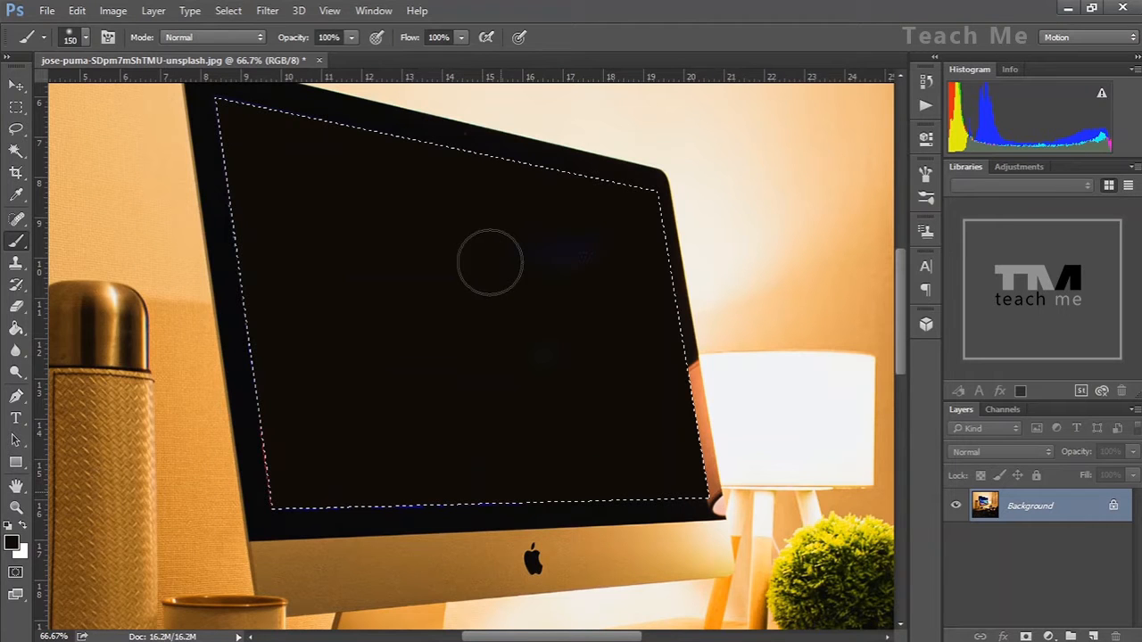
{"action": "left_click_drag", "start_coordinate": [490, 262], "coordinate": [295, 446]}
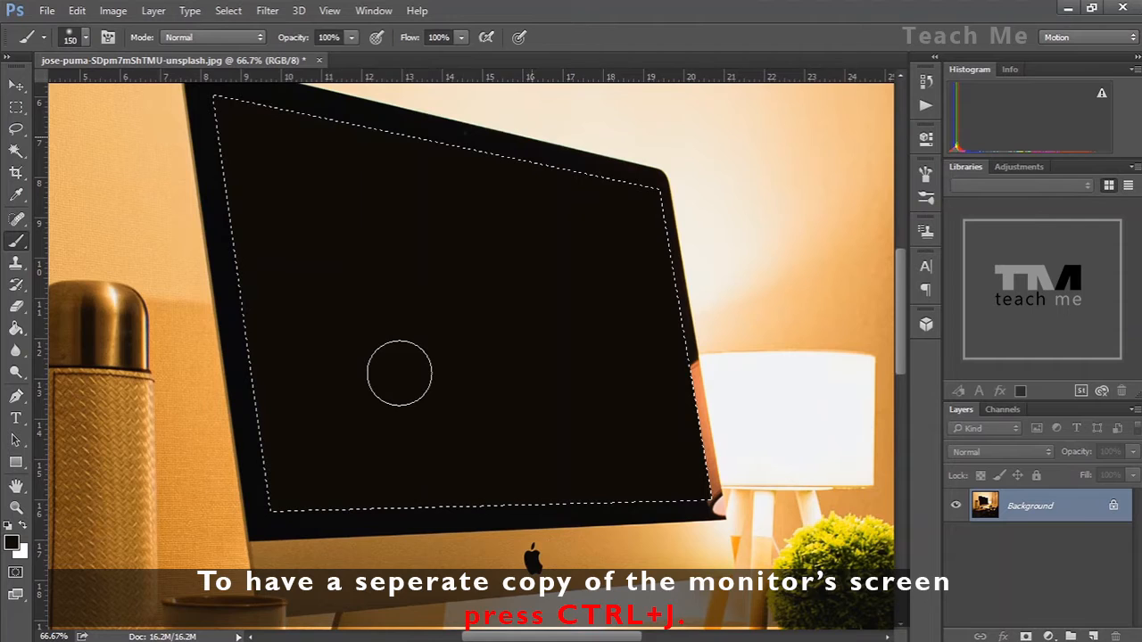
Copy the selected screen area onto a new layer
{"action": "key", "text": "ctrl+minus"}
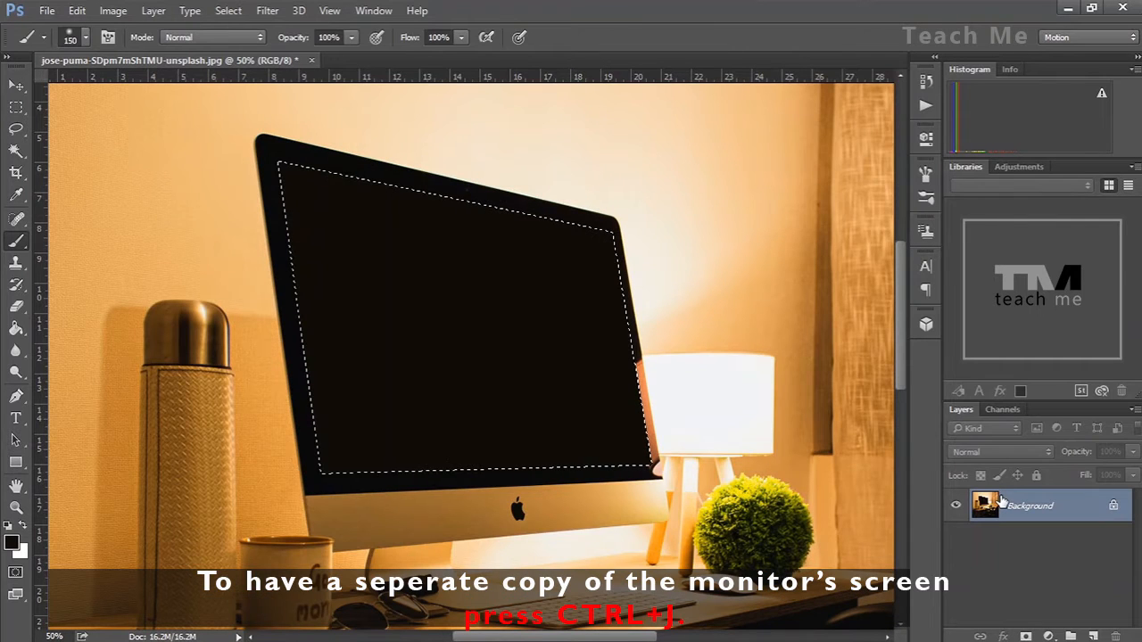
{"action": "key", "text": "ctrl+j"}
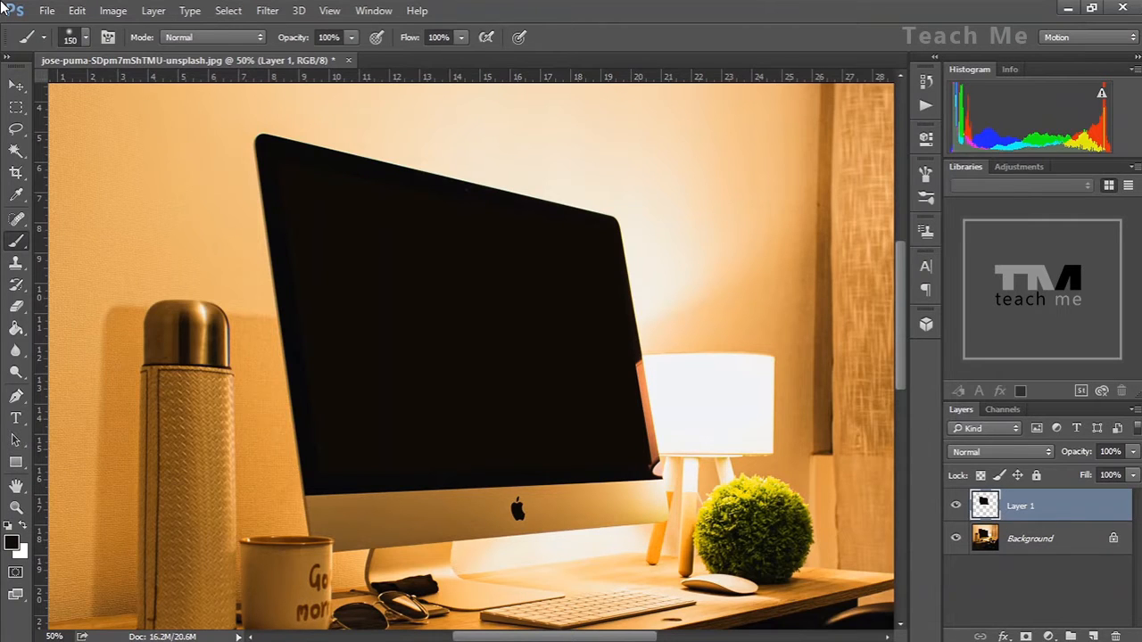
Open the recent file malinois-661172_1920.jpg
{"action": "left_click", "coordinate": [47, 11]}
{"action": "mouse_move", "coordinate": [111, 133]}
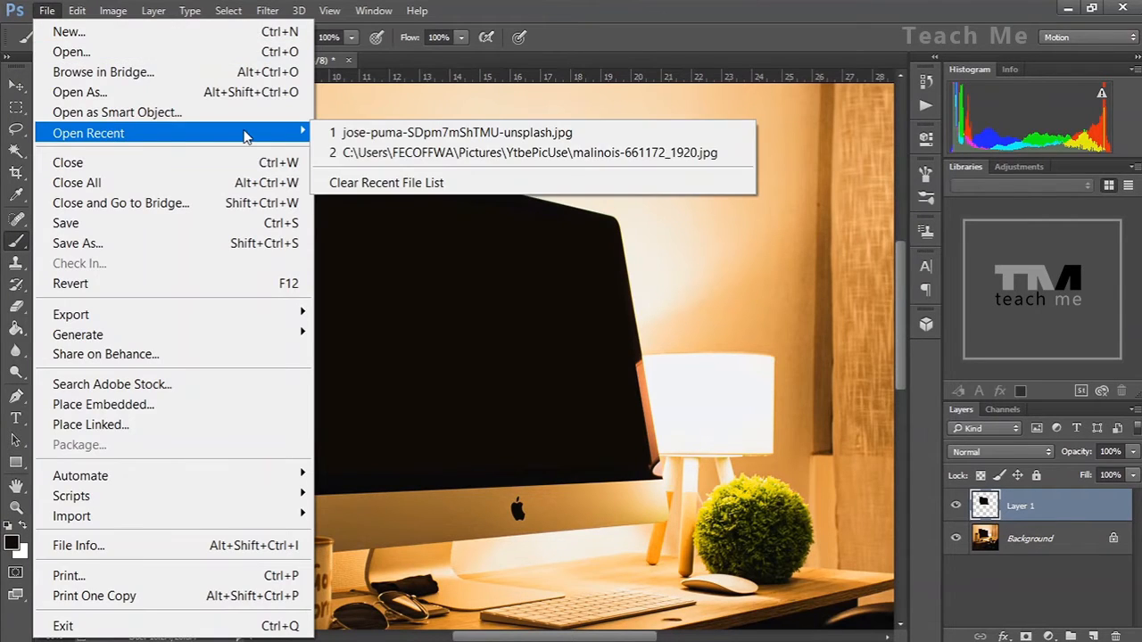
{"action": "left_click", "coordinate": [417, 153]}
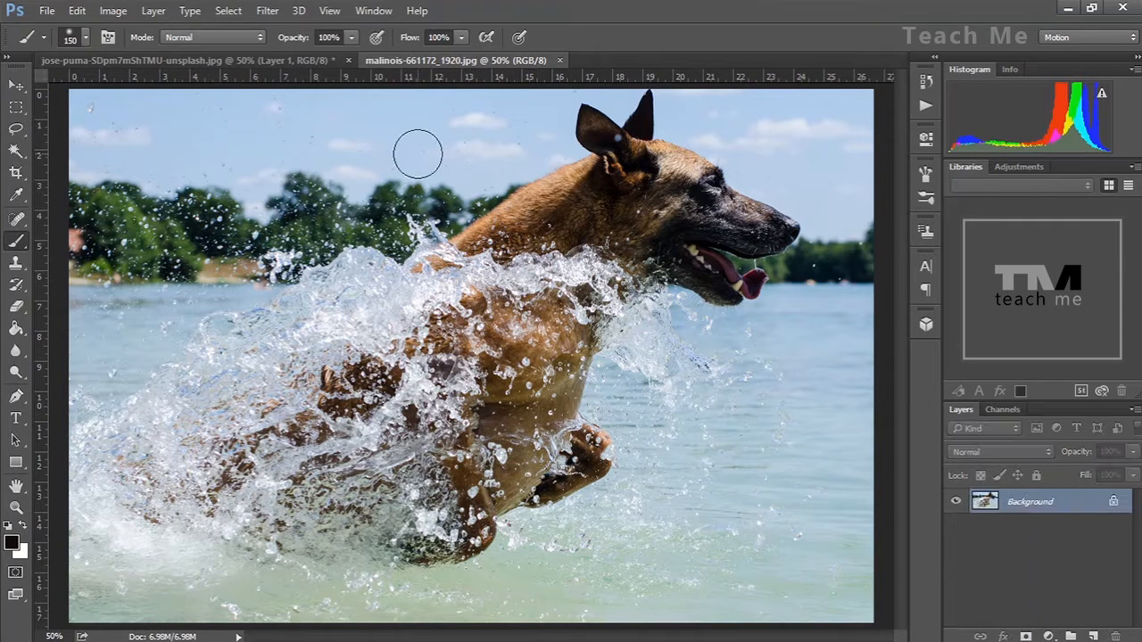
Copy the whole dog photo and paste it into the desk photo document
{"action": "key", "text": "ctrl+a"}
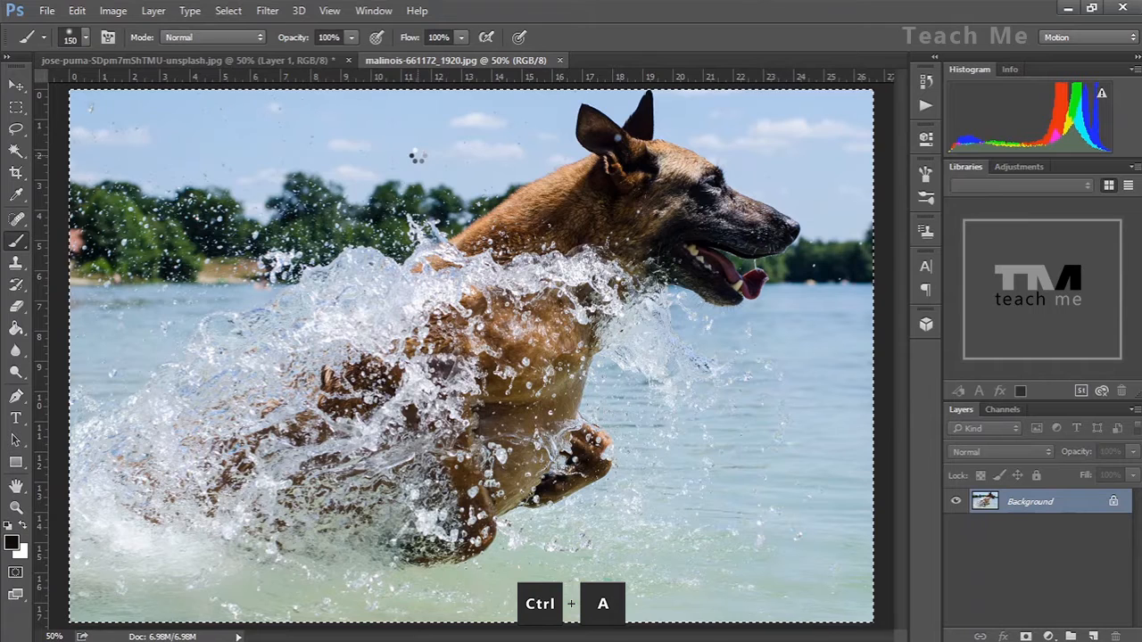
{"action": "key", "text": "ctrl+c"}
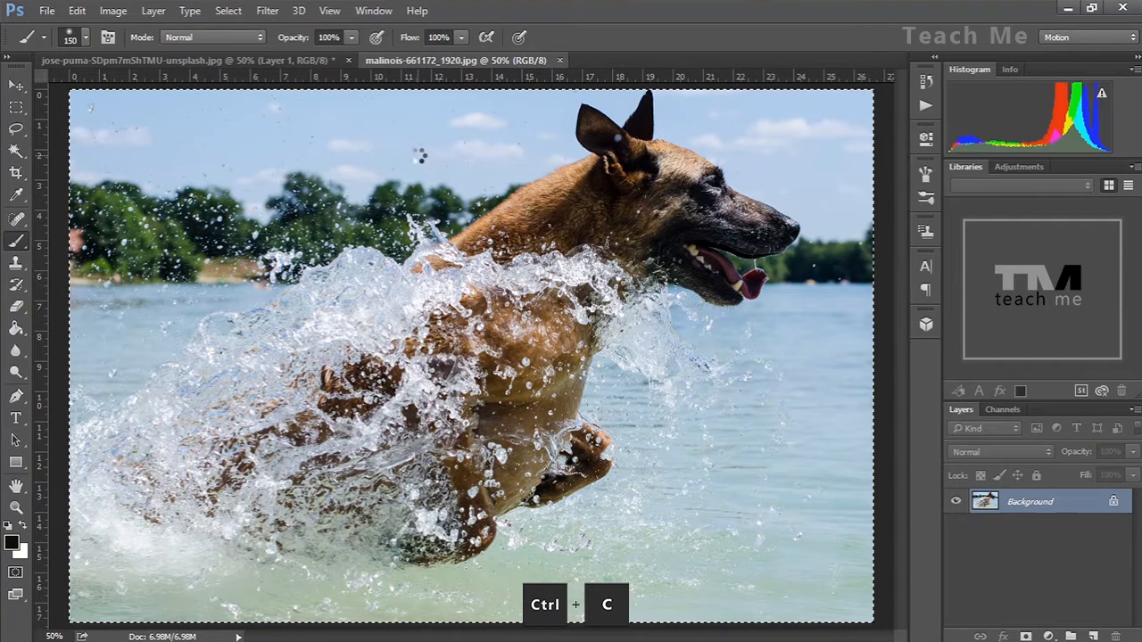
{"action": "left_click", "coordinate": [241, 66]}
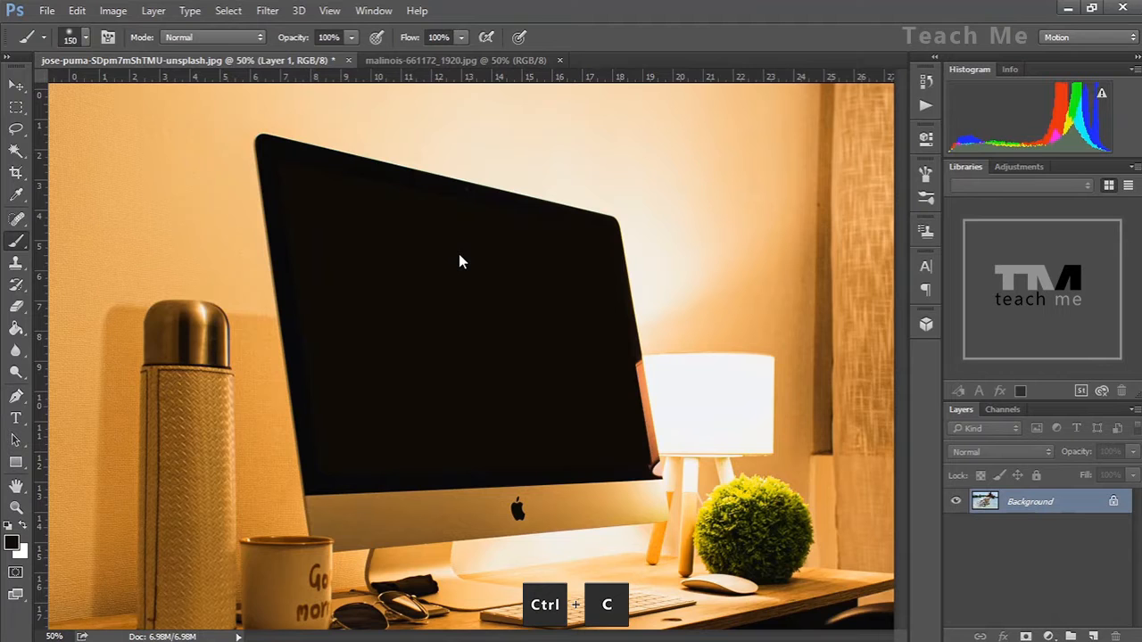
{"action": "key", "text": "ctrl+v"}
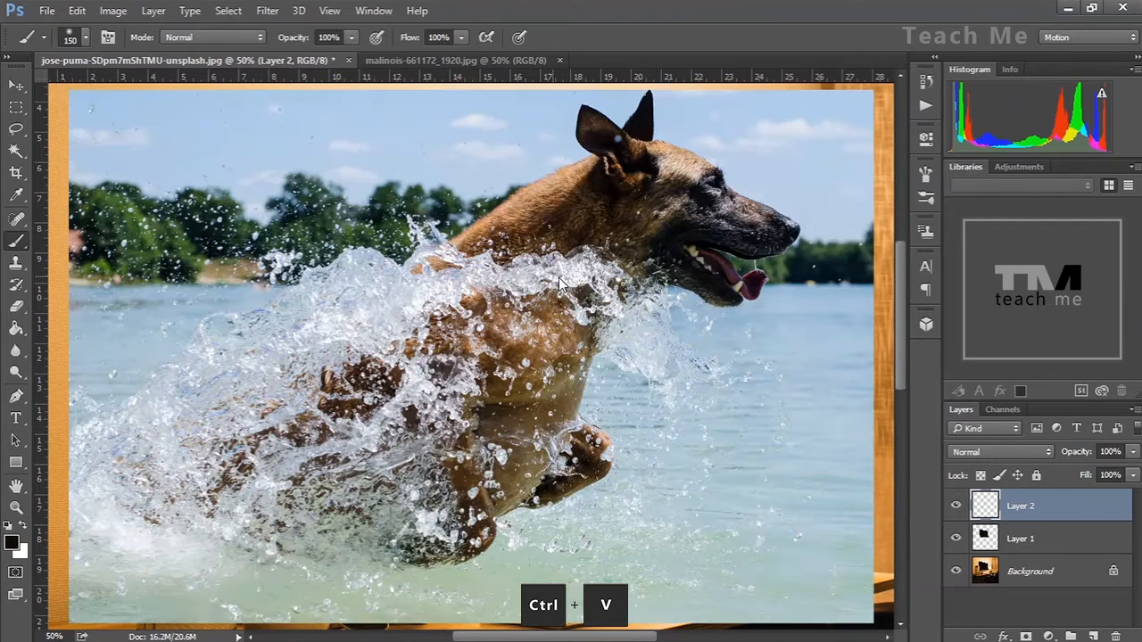
Lower the pasted dog layer's opacity to 36%
{"action": "key", "text": "ctrl+minus"}
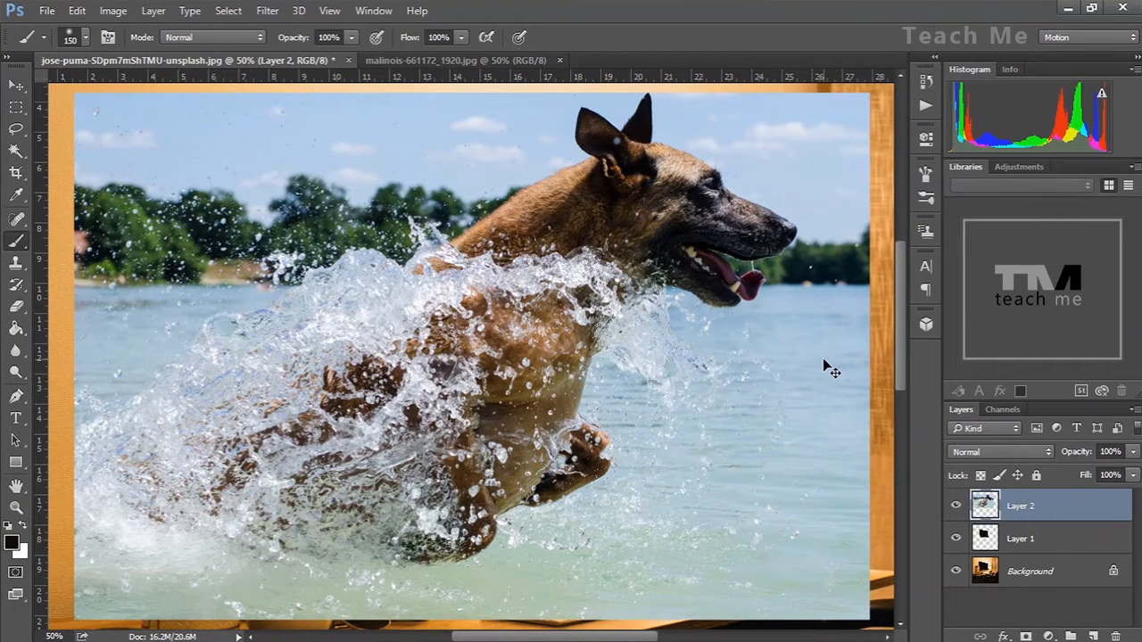
{"action": "key", "text": "ctrl+0"}
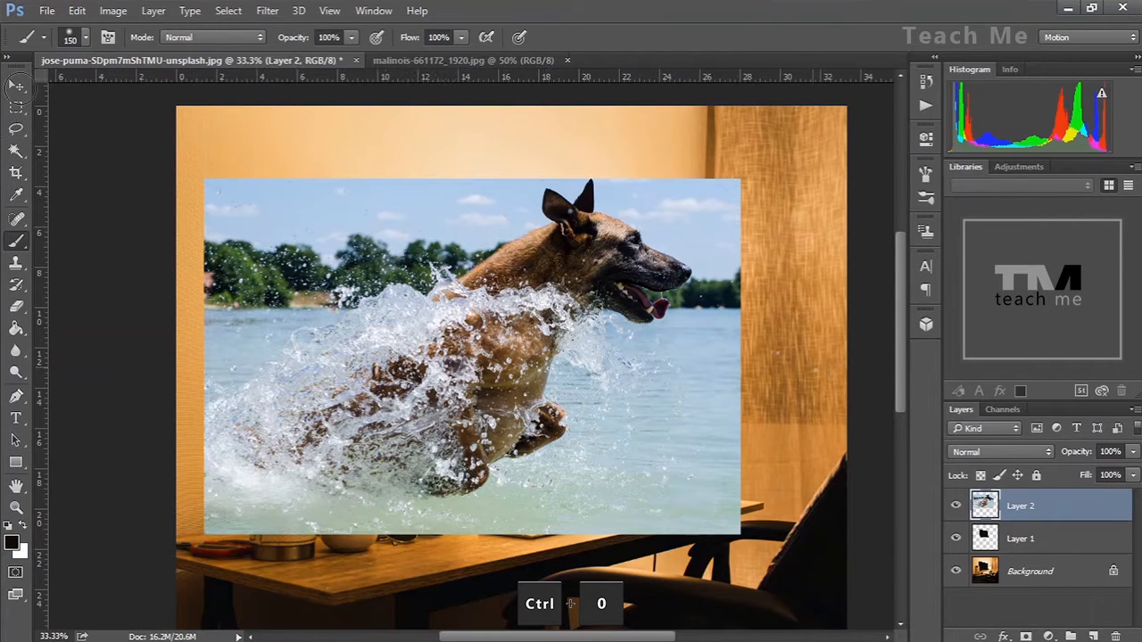
{"action": "left_click", "coordinate": [16, 86]}
{"action": "left_click", "coordinate": [1132, 451]}
{"action": "left_click_drag", "start_coordinate": [1131, 473], "coordinate": [1067, 480]}
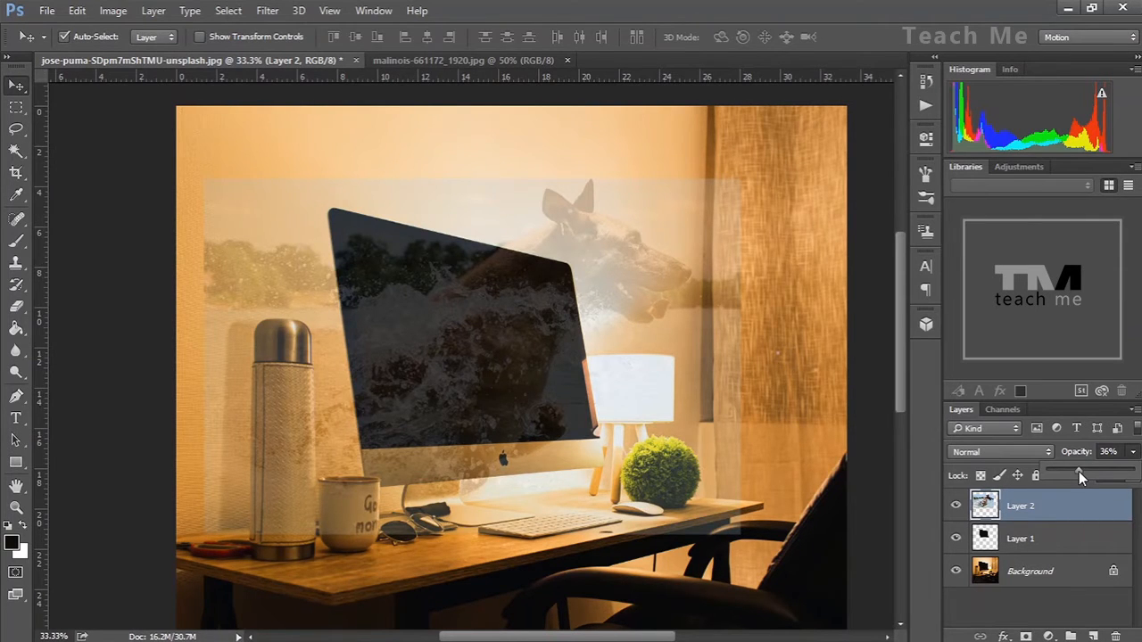
Move the dog layer upward over the monitor
{"action": "left_click", "coordinate": [484, 326]}
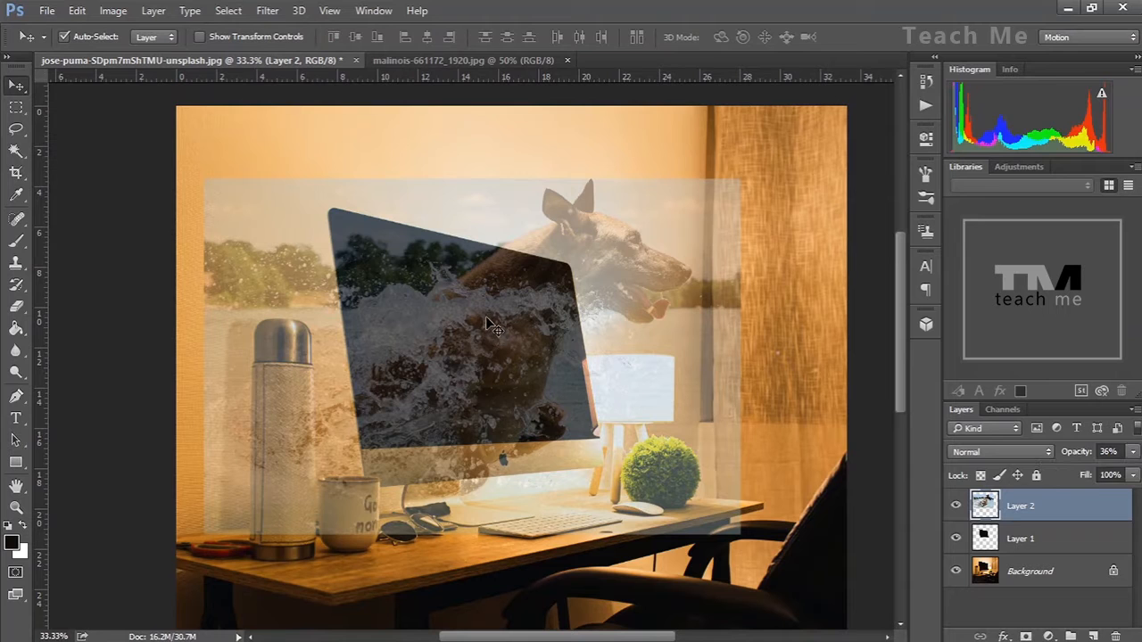
{"action": "left_click_drag", "start_coordinate": [486, 323], "coordinate": [499, 278]}
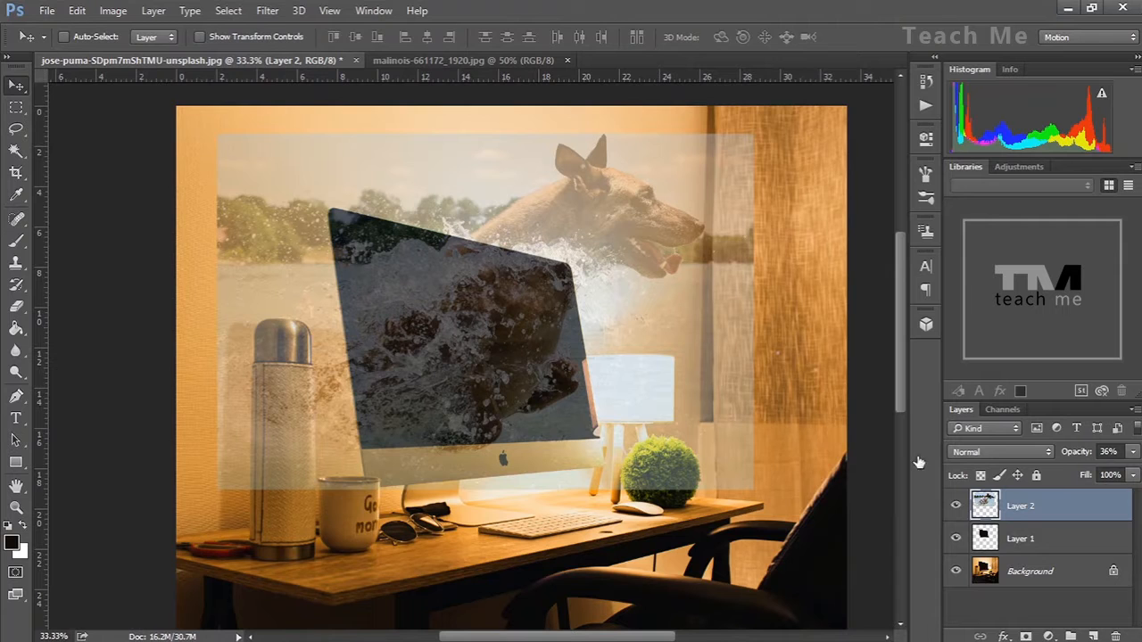
Free-transform the dog layer, scaling it to about 80% and moving it over the monitor, then apply the transformation
{"action": "key", "text": "ctrl+t"}
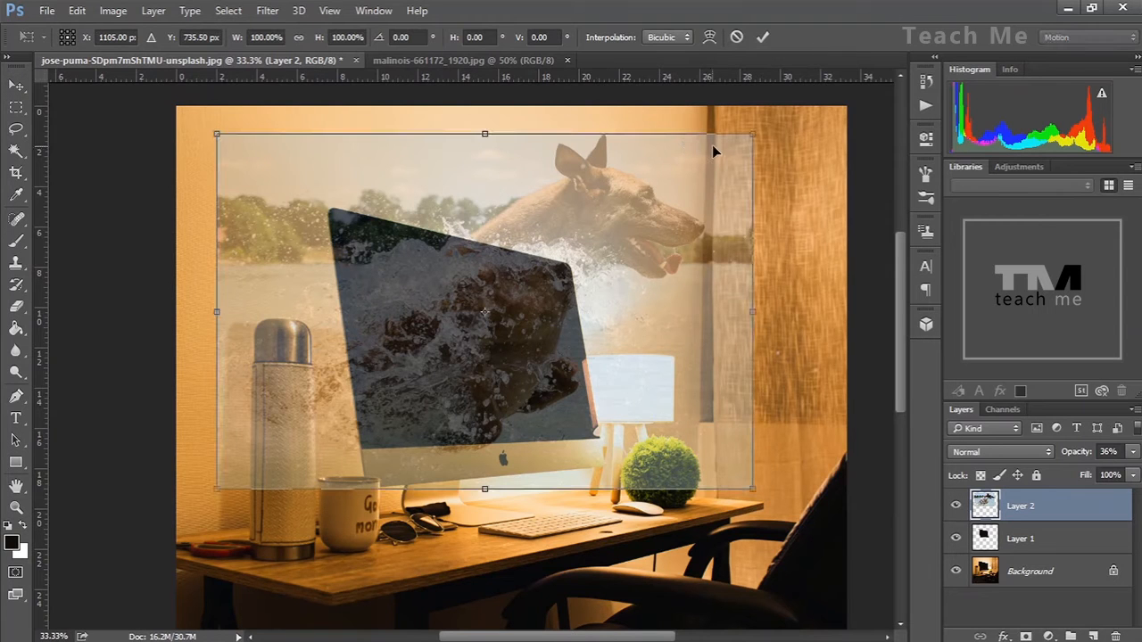
{"action": "left_click_drag", "start_coordinate": [673, 171], "coordinate": [639, 195]}
{"action": "left_click_drag", "start_coordinate": [733, 147], "coordinate": [646, 205]}
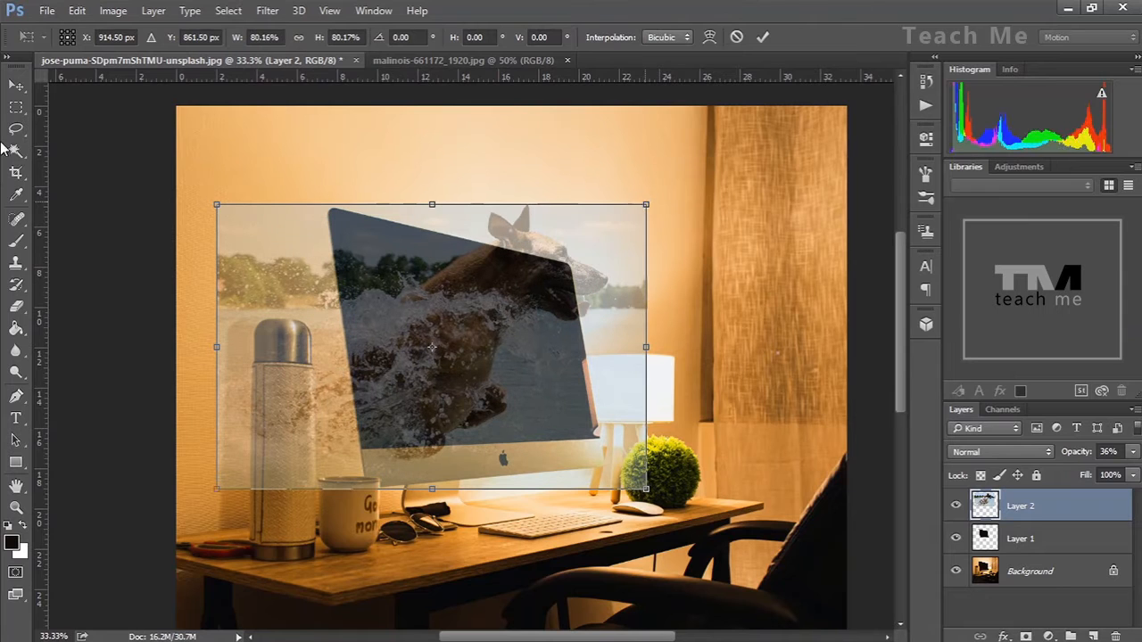
{"action": "left_click_drag", "start_coordinate": [433, 348], "coordinate": [452, 330]}
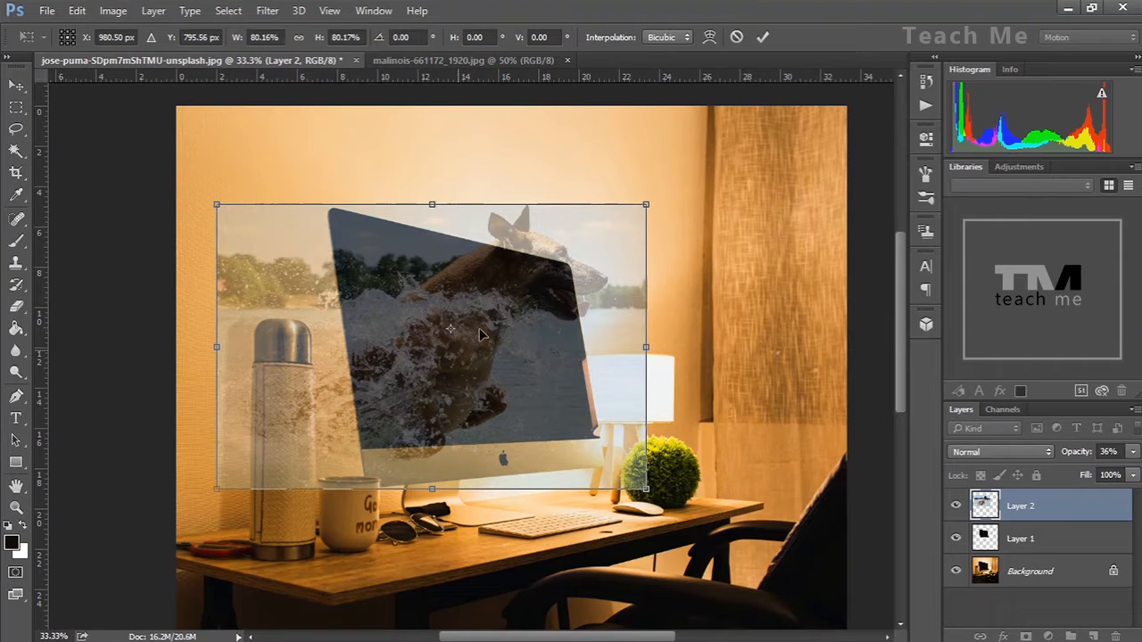
{"action": "left_click_drag", "start_coordinate": [440, 401], "coordinate": [466, 407]}
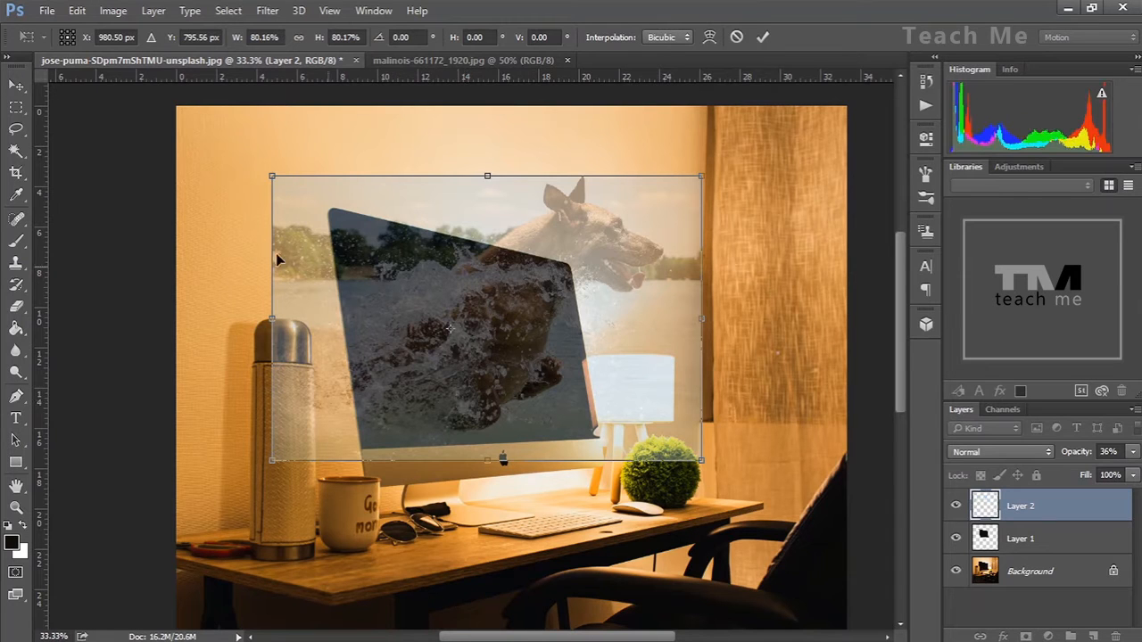
{"action": "left_click", "coordinate": [16, 85]}
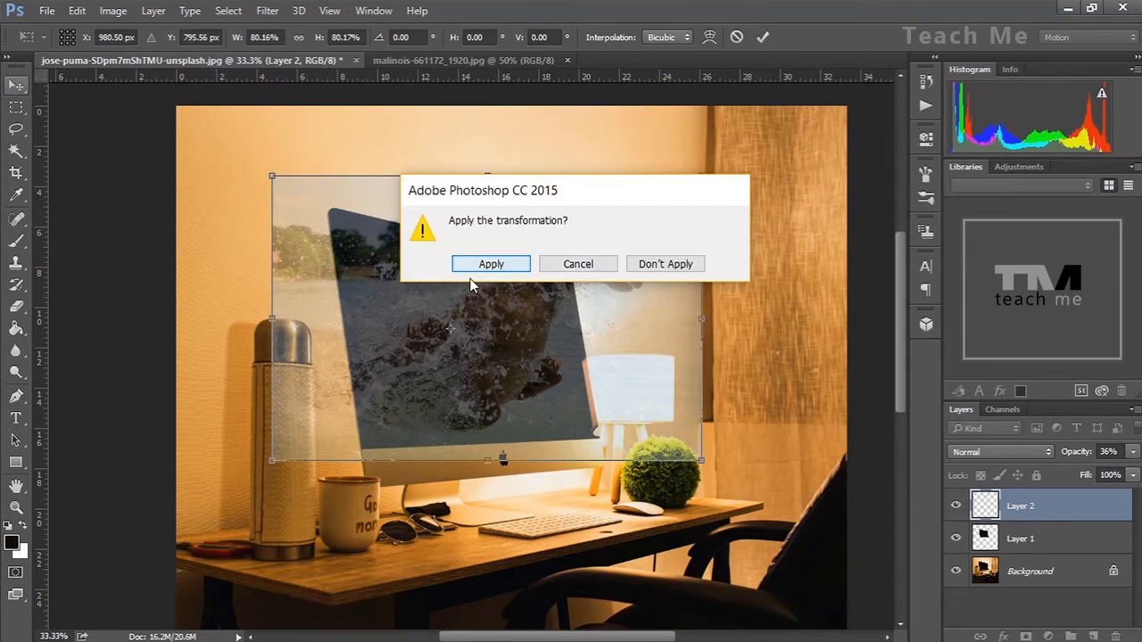
{"action": "left_click", "coordinate": [500, 264]}
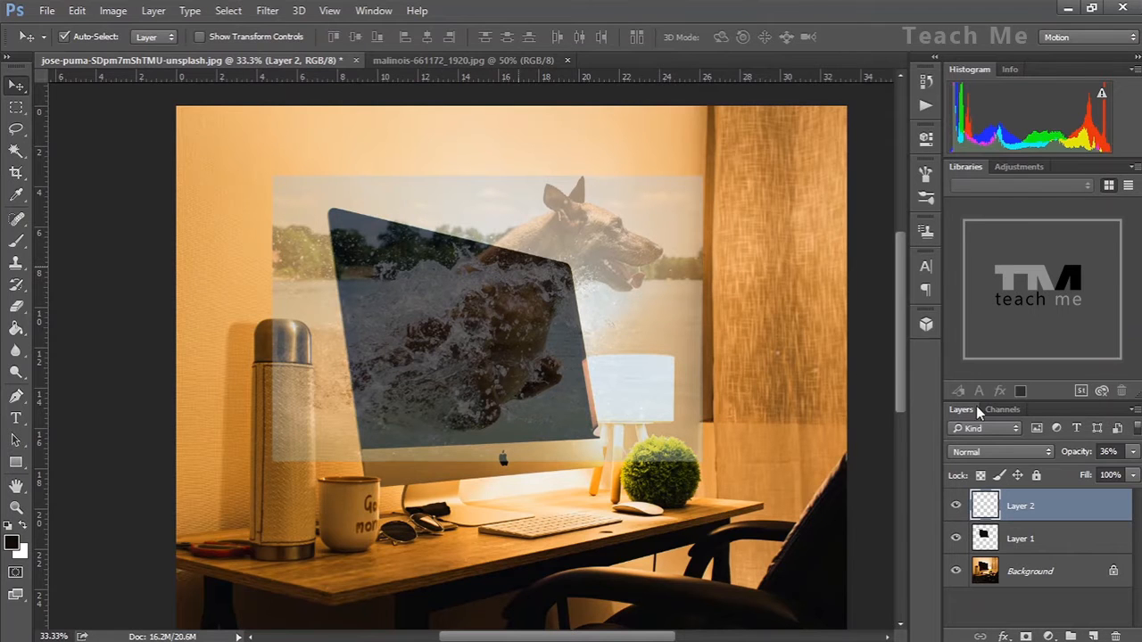
Set the dog layer's opacity back to 100%
{"action": "left_click", "coordinate": [1132, 452]}
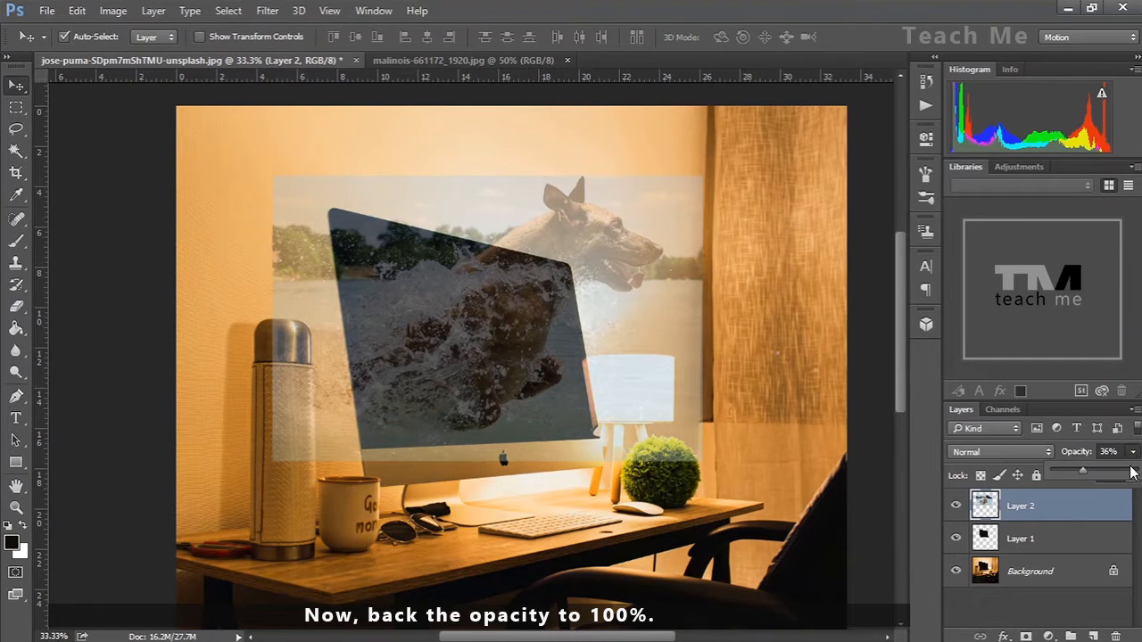
{"action": "left_click_drag", "start_coordinate": [1094, 479], "coordinate": [1135, 473]}
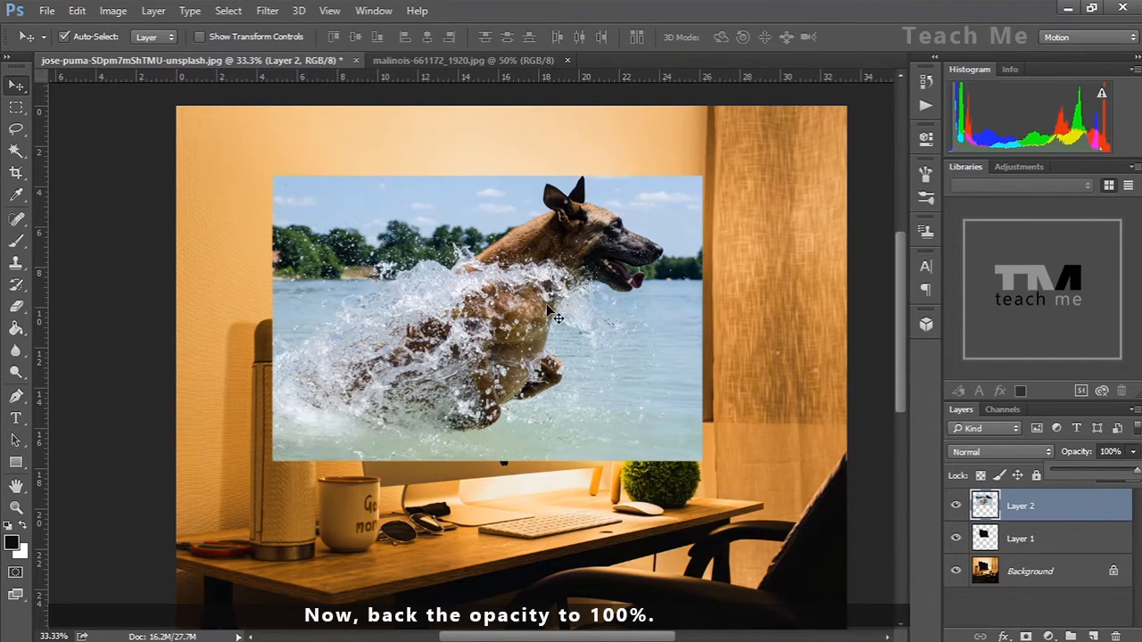
{"action": "key", "text": "ctrl+j"}
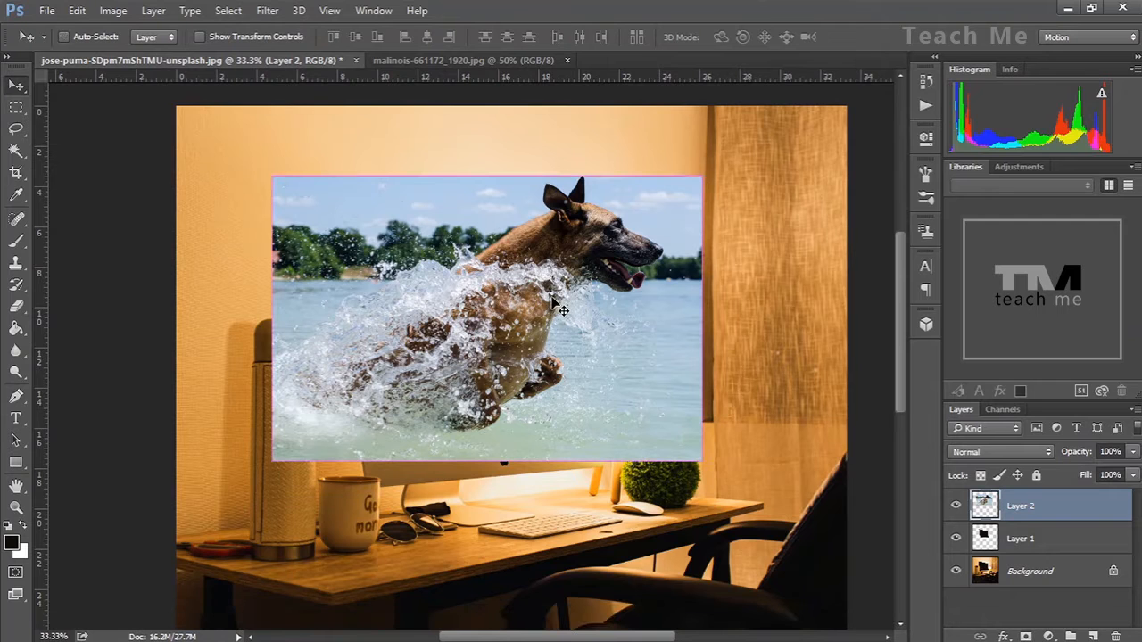
Select the dog's head and body with the Quick Selection tool
{"action": "key", "text": "ctrl+plus"}
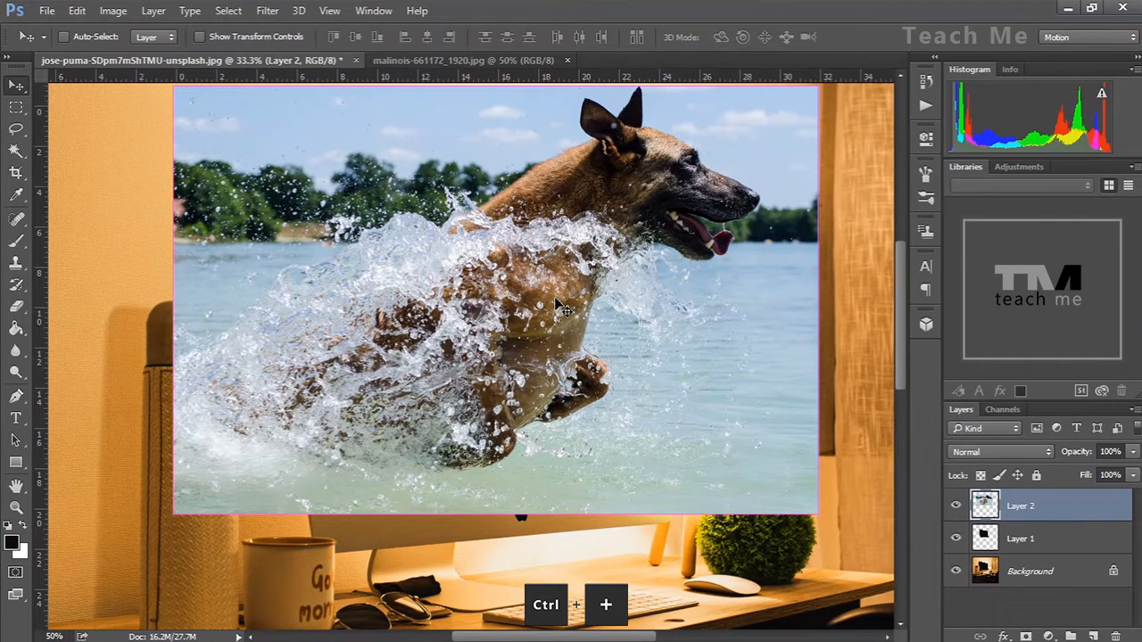
{"action": "scroll", "coordinate": [901, 334], "scroll_direction": "up", "scroll_amount": 3}
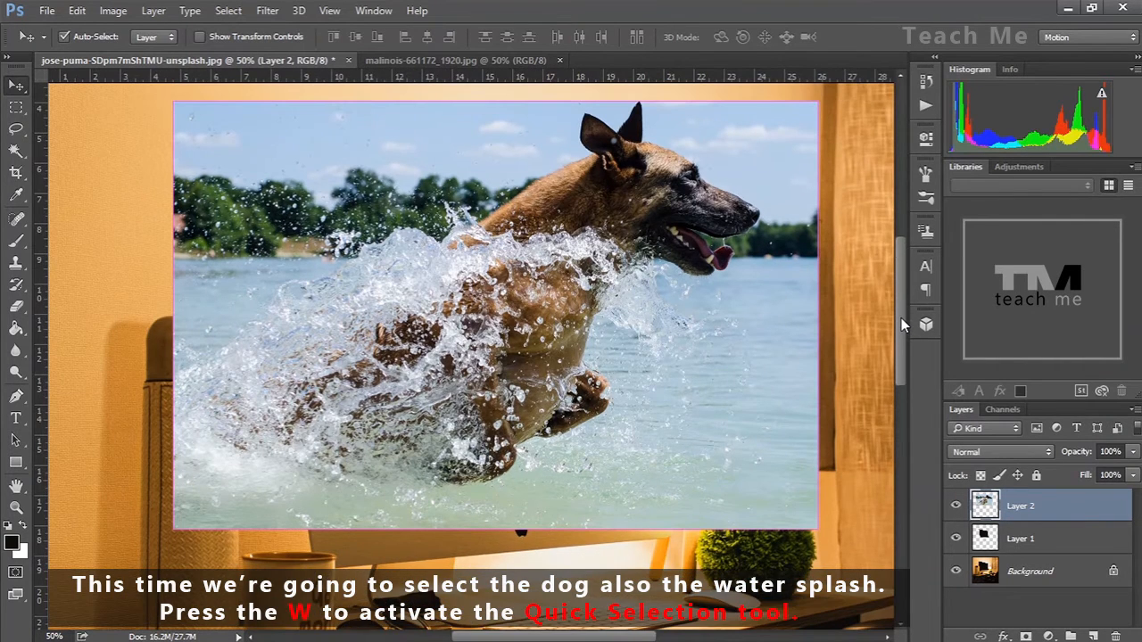
{"action": "key", "text": "w"}
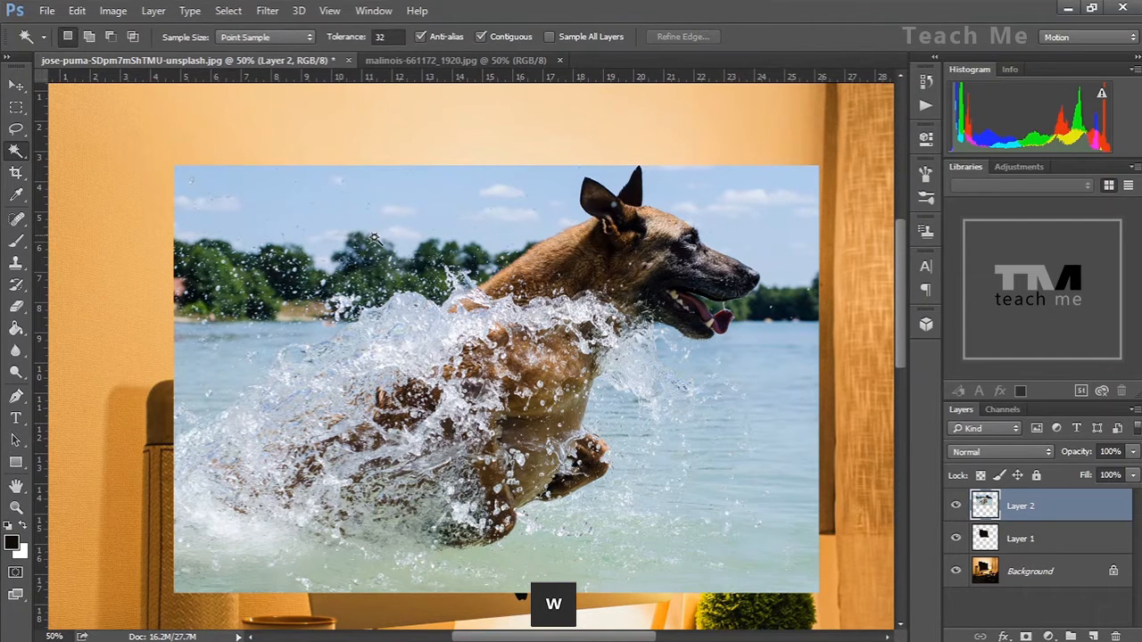
{"action": "key", "text": "shift+w"}
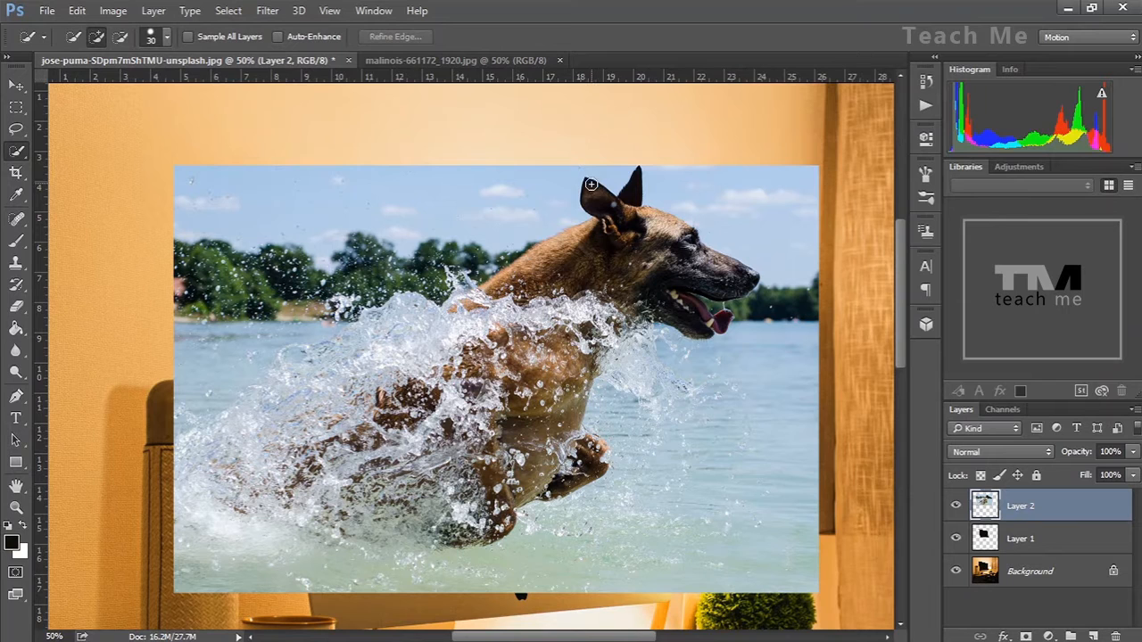
{"action": "left_click_drag", "start_coordinate": [617, 206], "coordinate": [635, 223]}
{"action": "left_click_drag", "start_coordinate": [718, 303], "coordinate": [703, 300]}
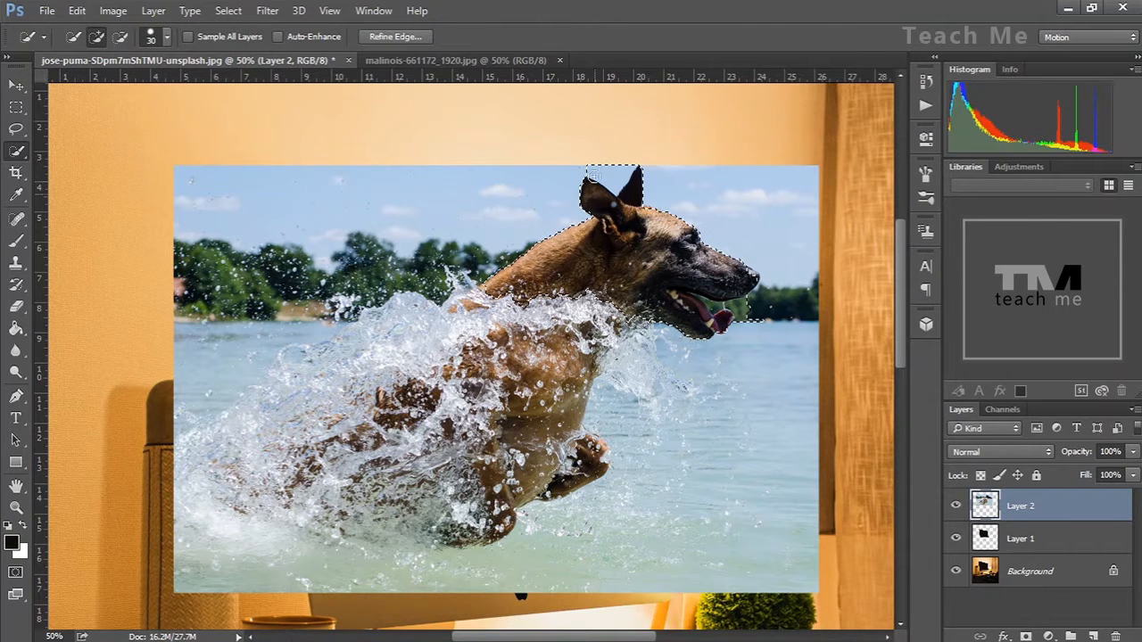
Subtract the sky between the dog's ears from the selection
{"action": "key", "text": "alt"}
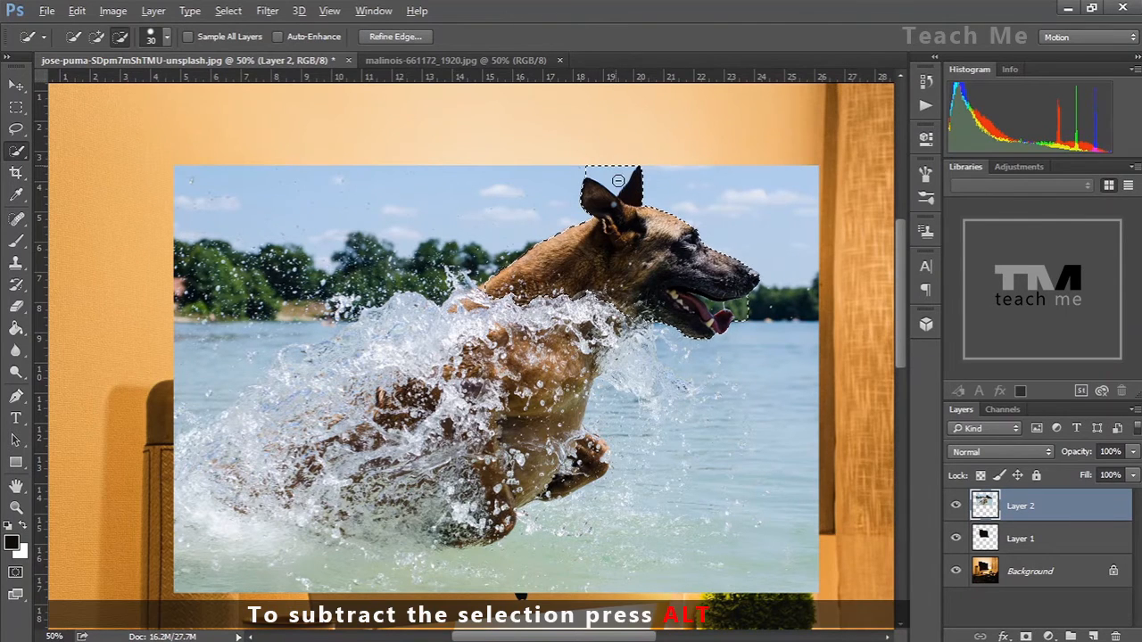
{"action": "left_click", "coordinate": [617, 180]}
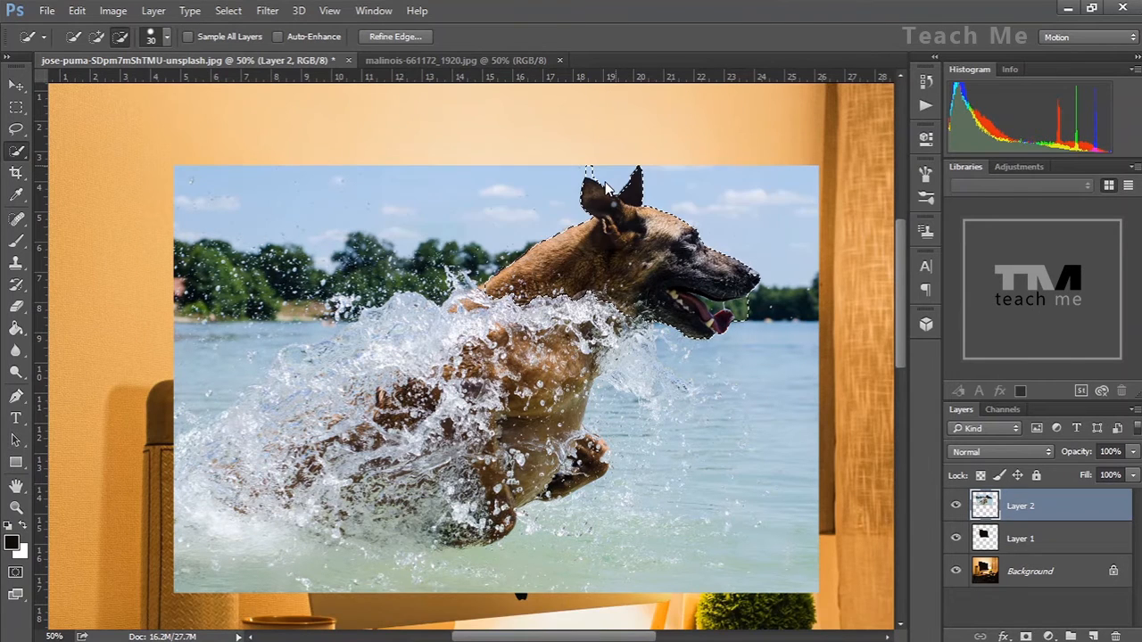
{"action": "key", "text": "alt"}
{"action": "left_click_drag", "start_coordinate": [603, 170], "coordinate": [580, 170]}
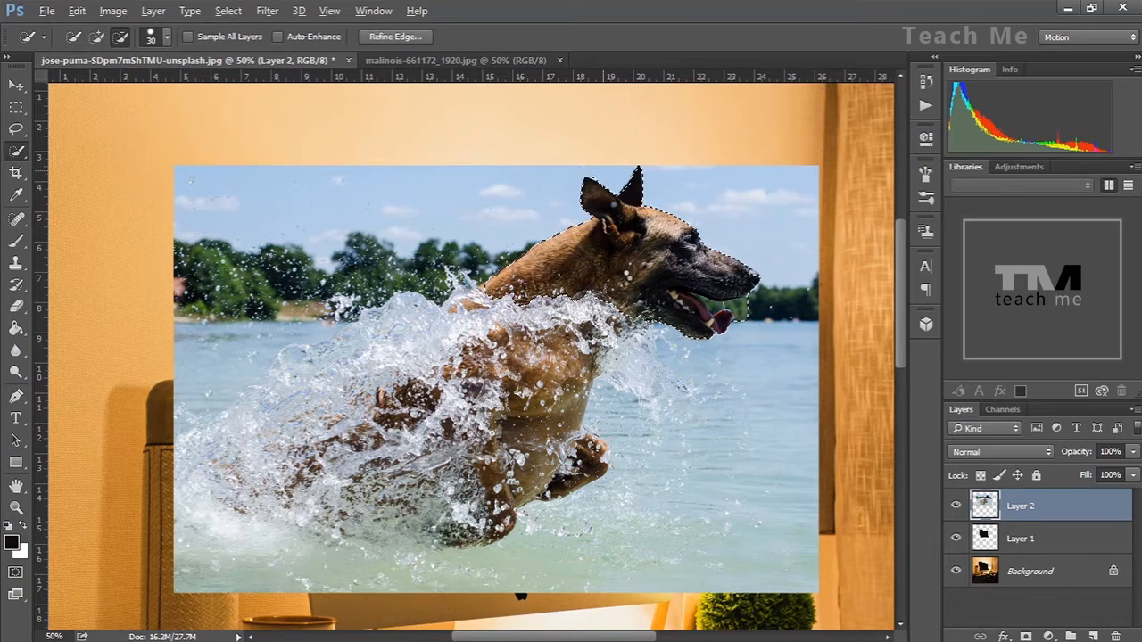
Extend the selection to include the water splash and lower water, then add a layer mask from it
{"action": "left_click_drag", "start_coordinate": [599, 279], "coordinate": [590, 288]}
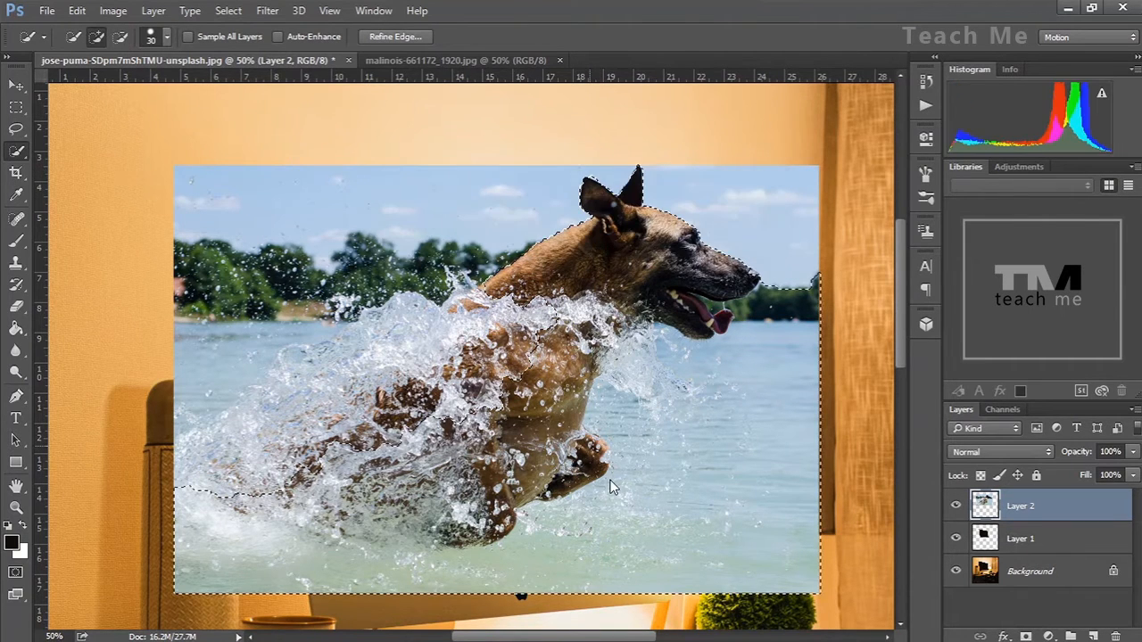
{"action": "key", "text": "ctrl+z"}
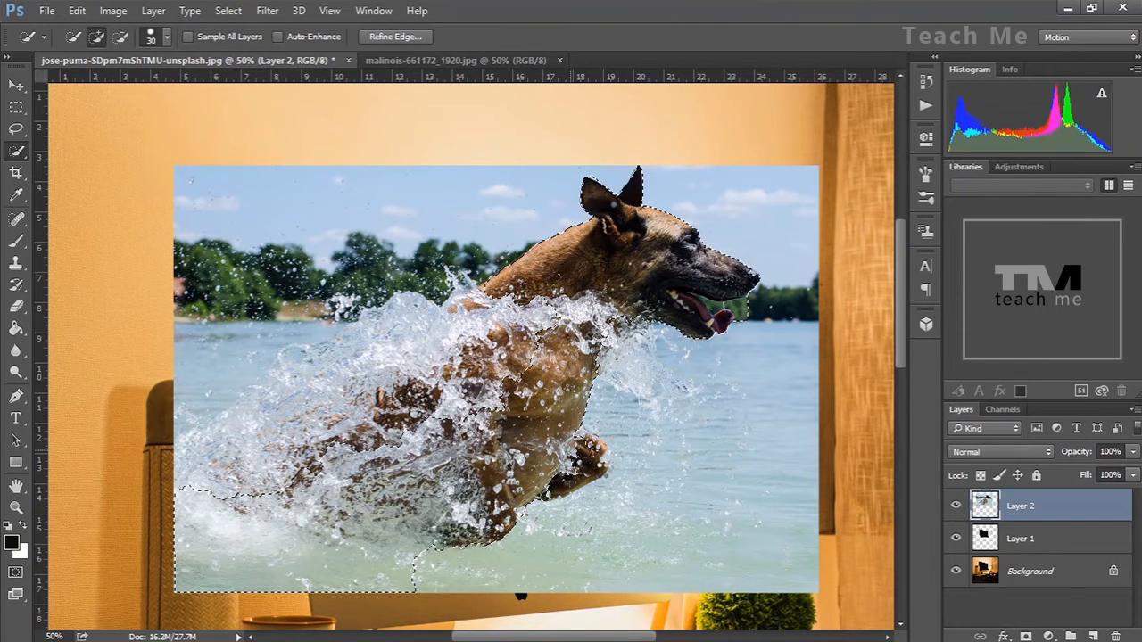
{"action": "left_click", "coordinate": [586, 448]}
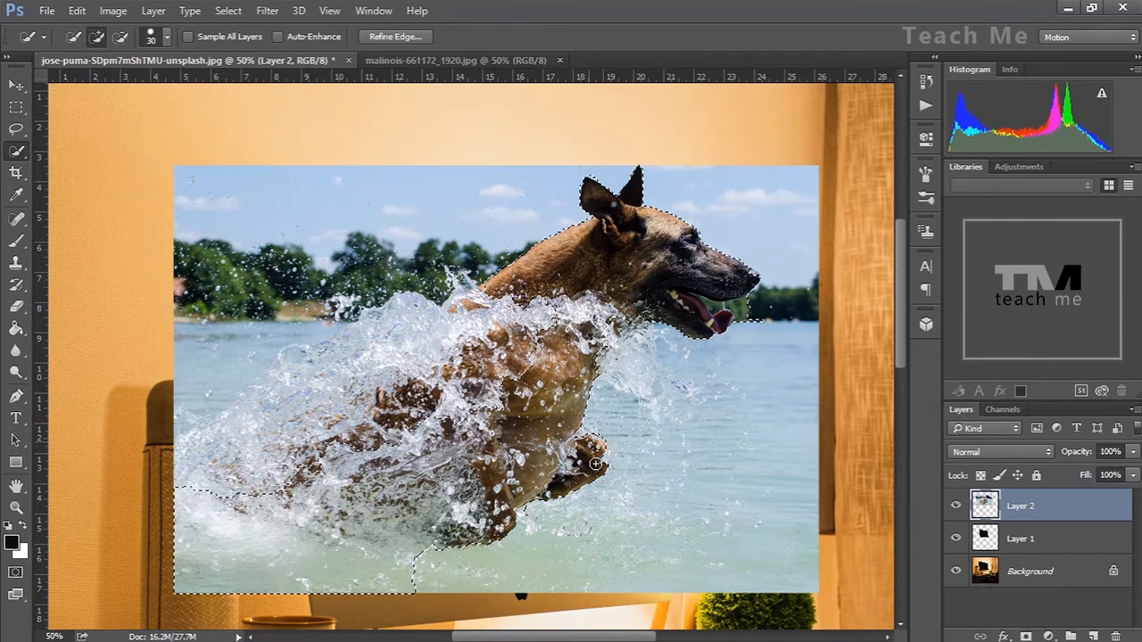
{"action": "left_click", "coordinate": [576, 457]}
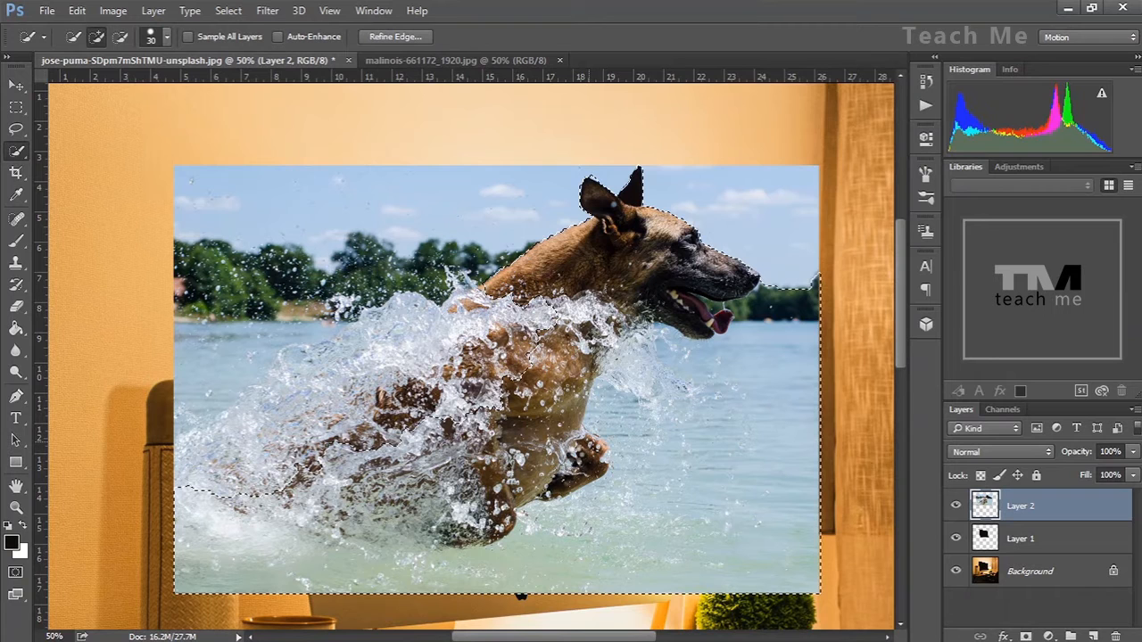
{"action": "left_click", "coordinate": [585, 448]}
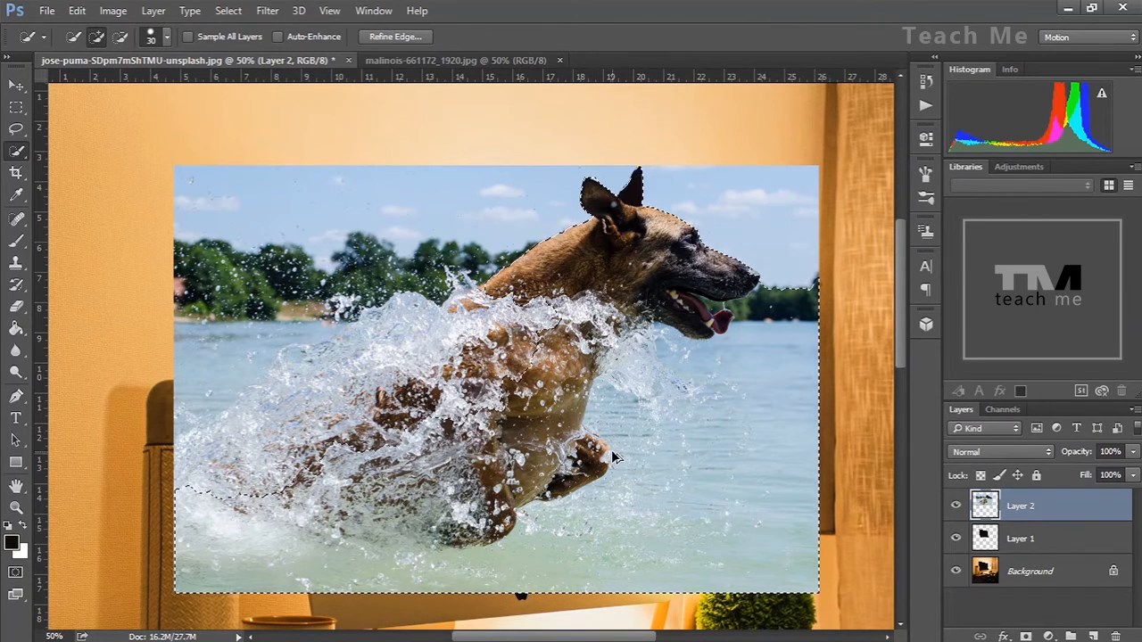
{"action": "left_click", "coordinate": [613, 457], "text": "alt"}
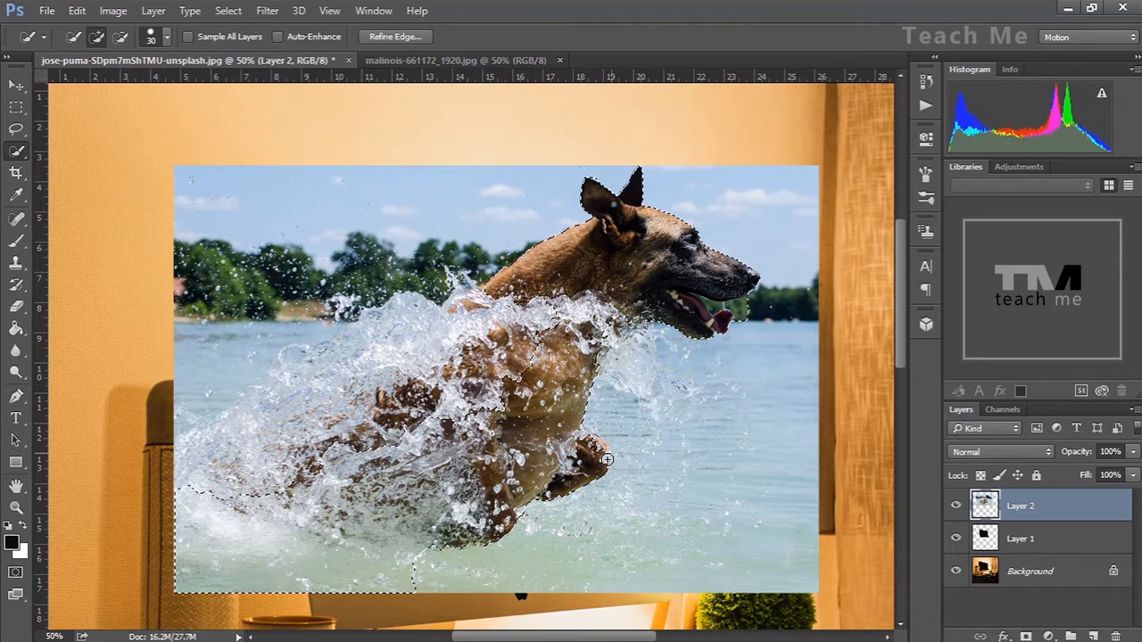
{"action": "left_click", "coordinate": [773, 328]}
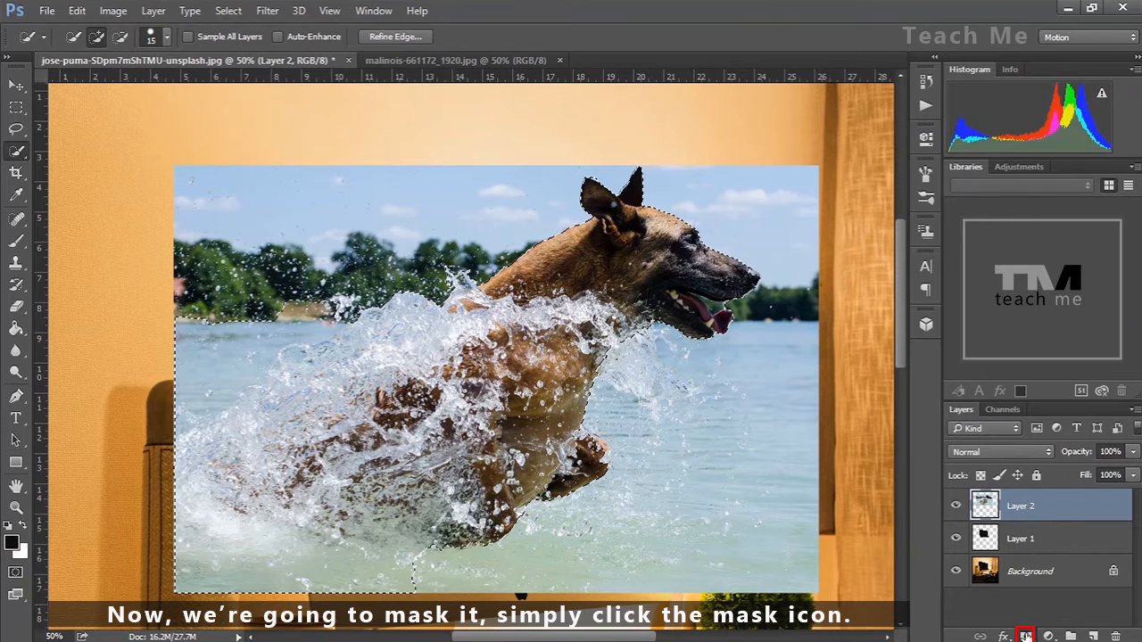
{"action": "left_click", "coordinate": [1026, 636]}
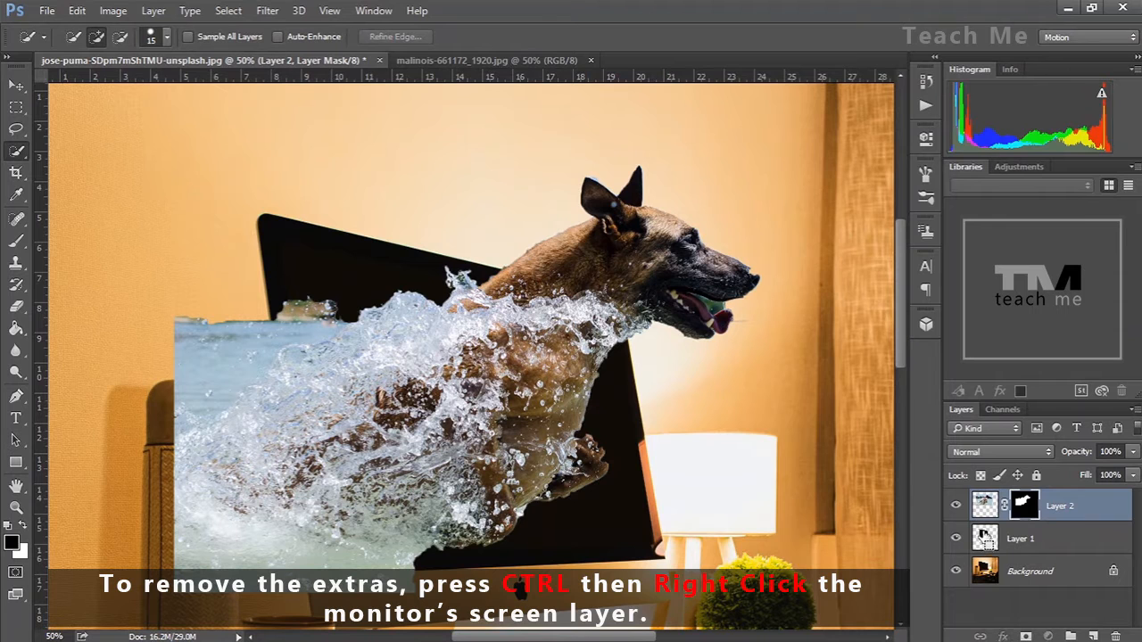
Load the monitor screen's selection, invert it, and paint the dog layer's mask black outside the screen
{"action": "left_click", "coordinate": [985, 536], "text": "ctrl"}
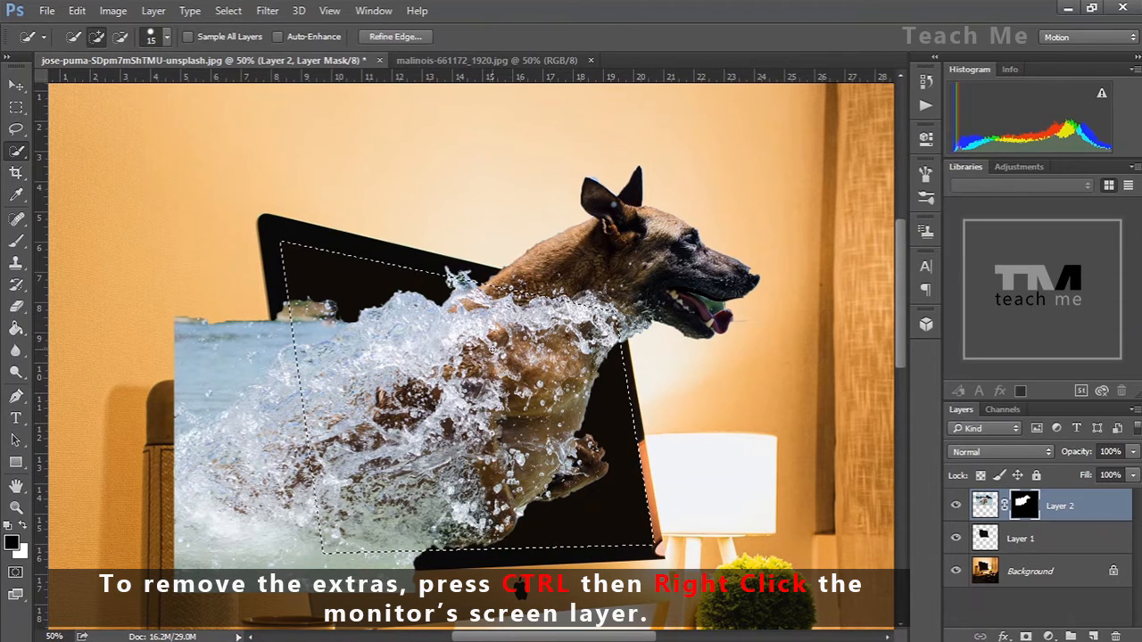
{"action": "key", "text": "ctrl+minus"}
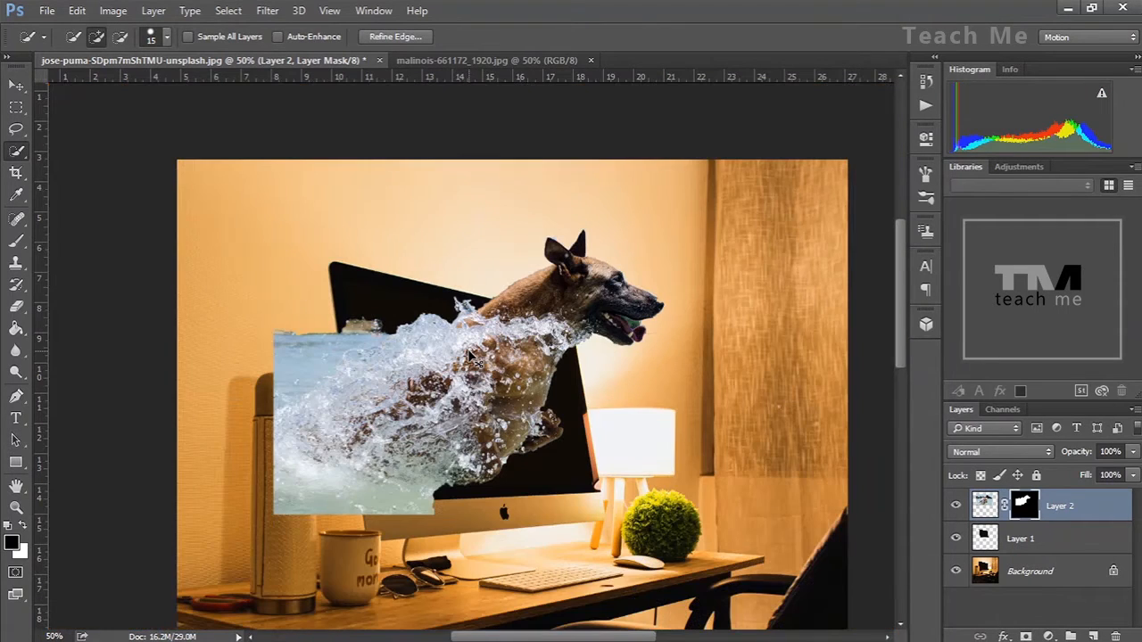
{"action": "key", "text": "i"}
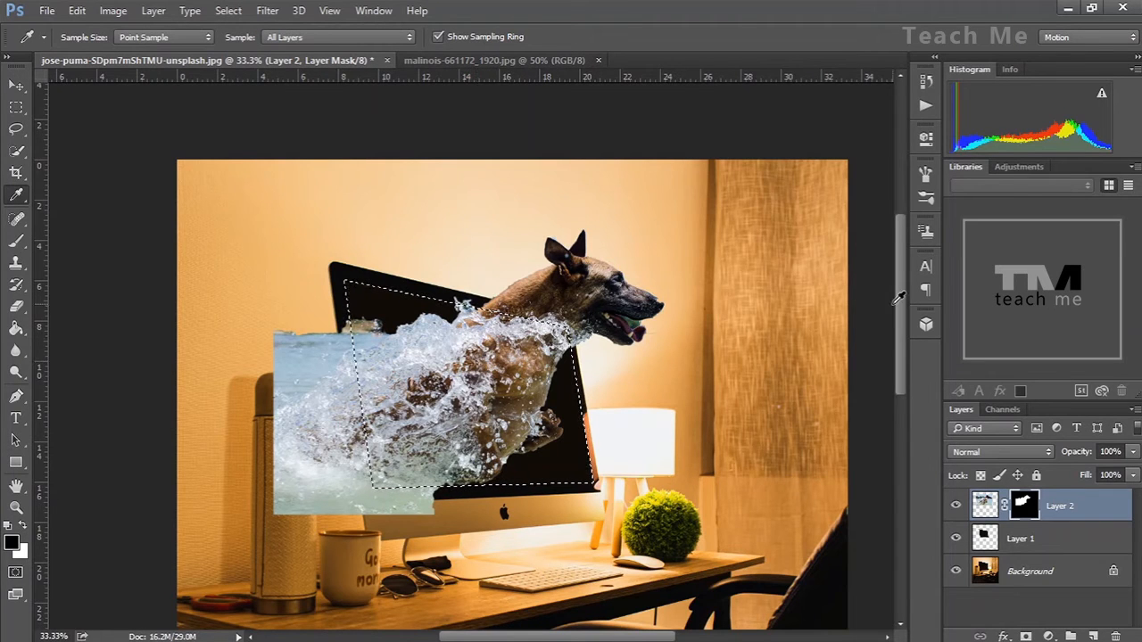
{"action": "scroll", "coordinate": [901, 321], "scroll_direction": "down", "scroll_amount": 2}
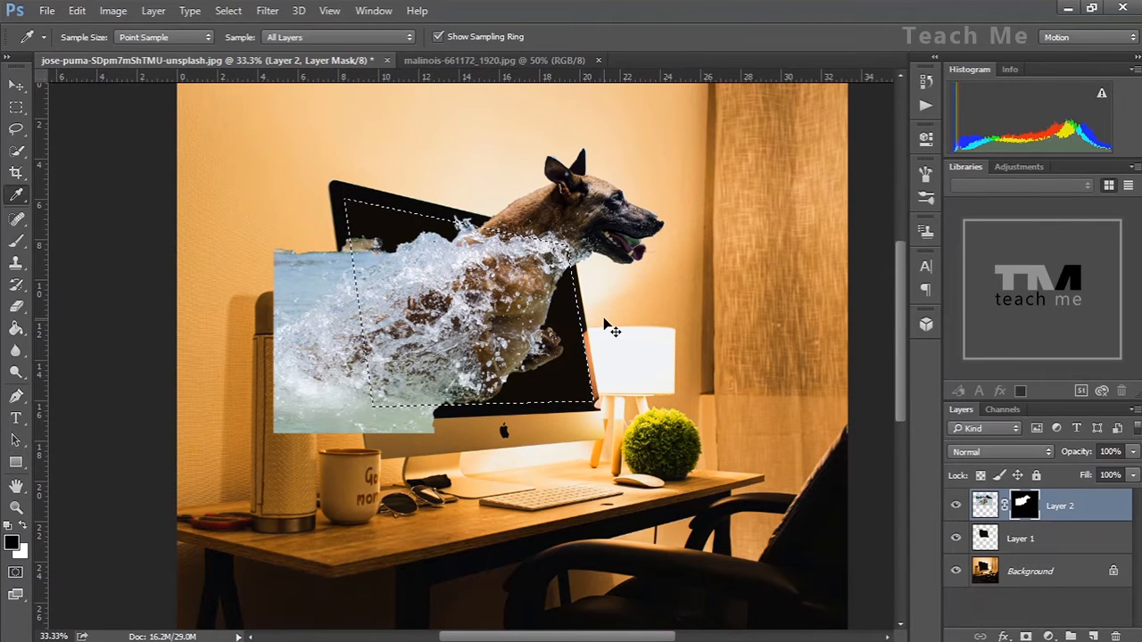
{"action": "key", "text": "ctrl+shift+i"}
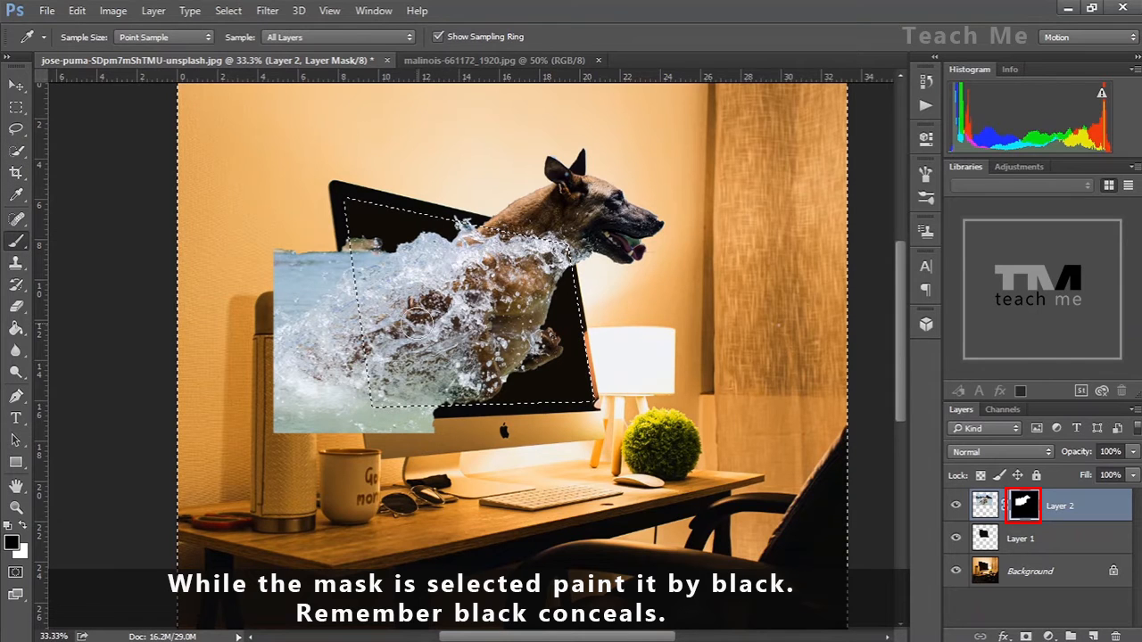
{"action": "left_click", "coordinate": [16, 240]}
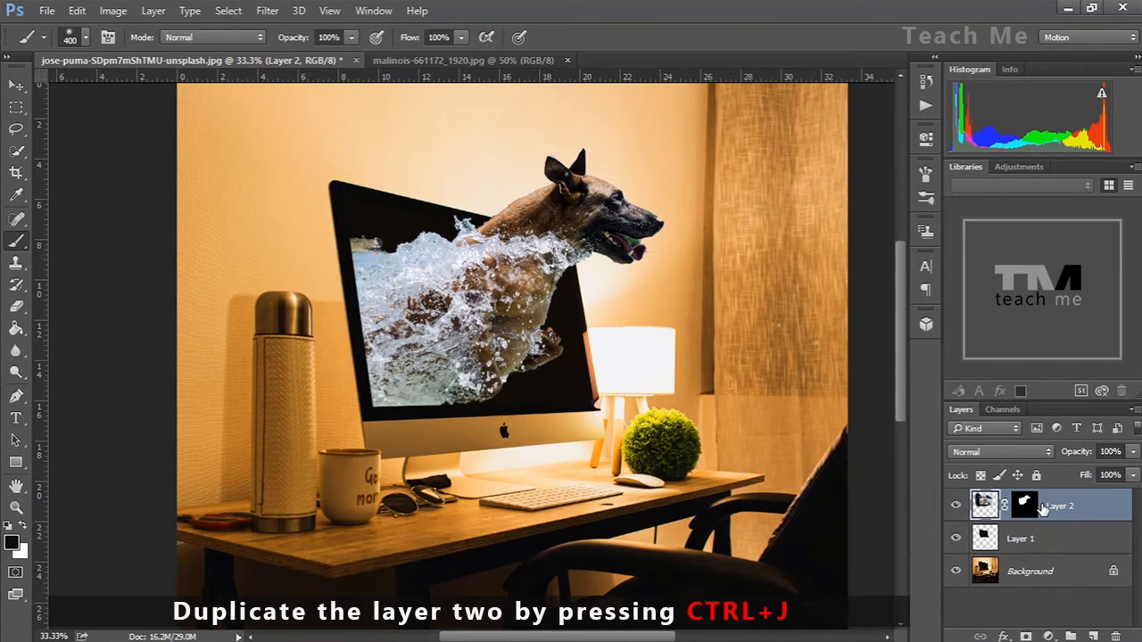
Duplicate the dog layer and clip the original dog layer to the screen layer beneath it
{"action": "key", "text": "ctrl+j"}
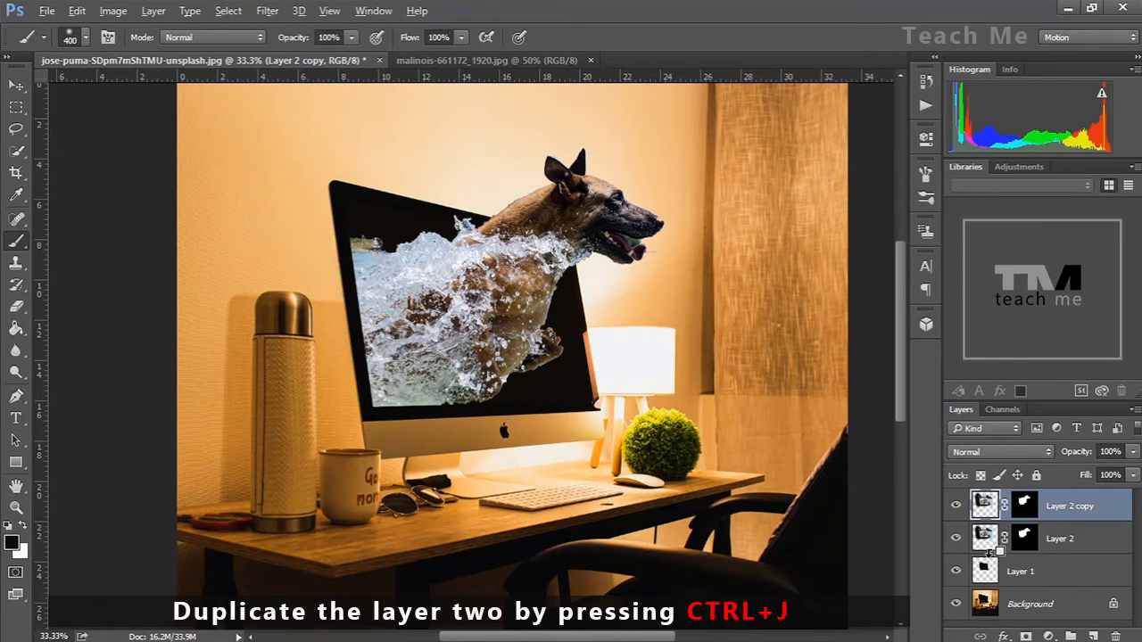
{"action": "left_click", "coordinate": [988, 554], "text": "alt"}
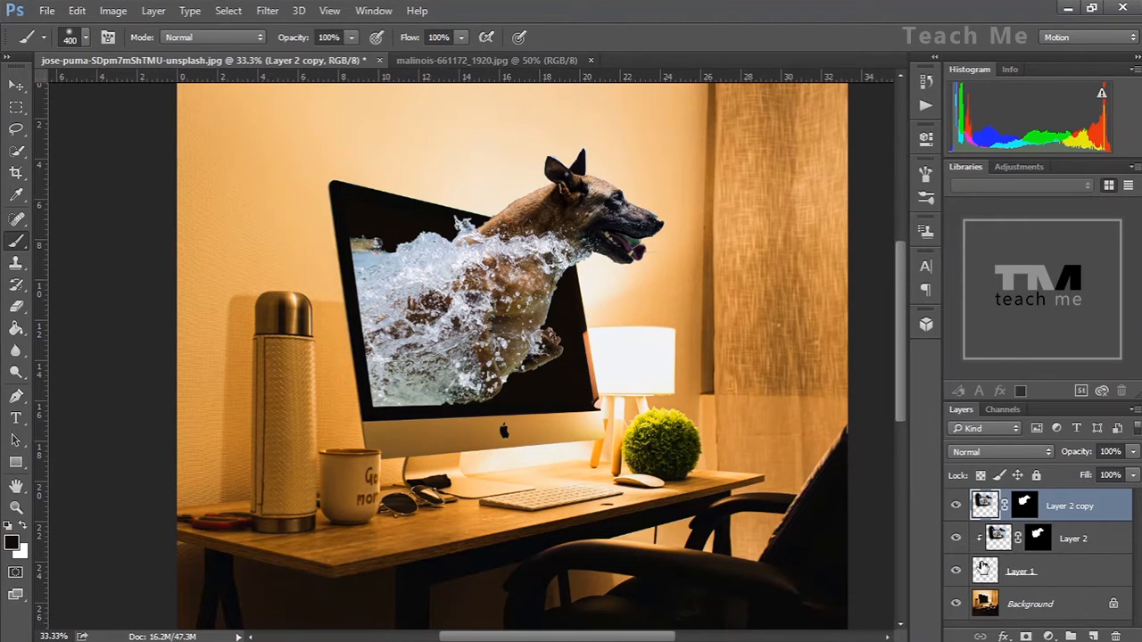
Paint white on the original dog layer's mask to reveal the dog photo's background inside the monitor screen
{"action": "left_click", "coordinate": [1040, 540]}
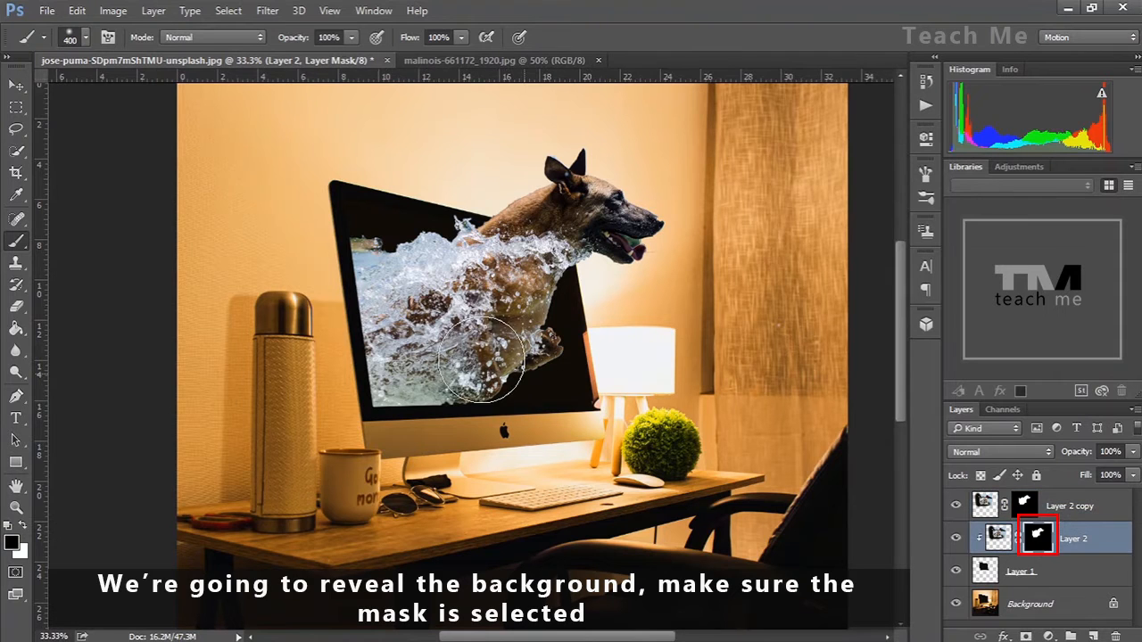
{"action": "left_click_drag", "start_coordinate": [510, 368], "coordinate": [547, 360]}
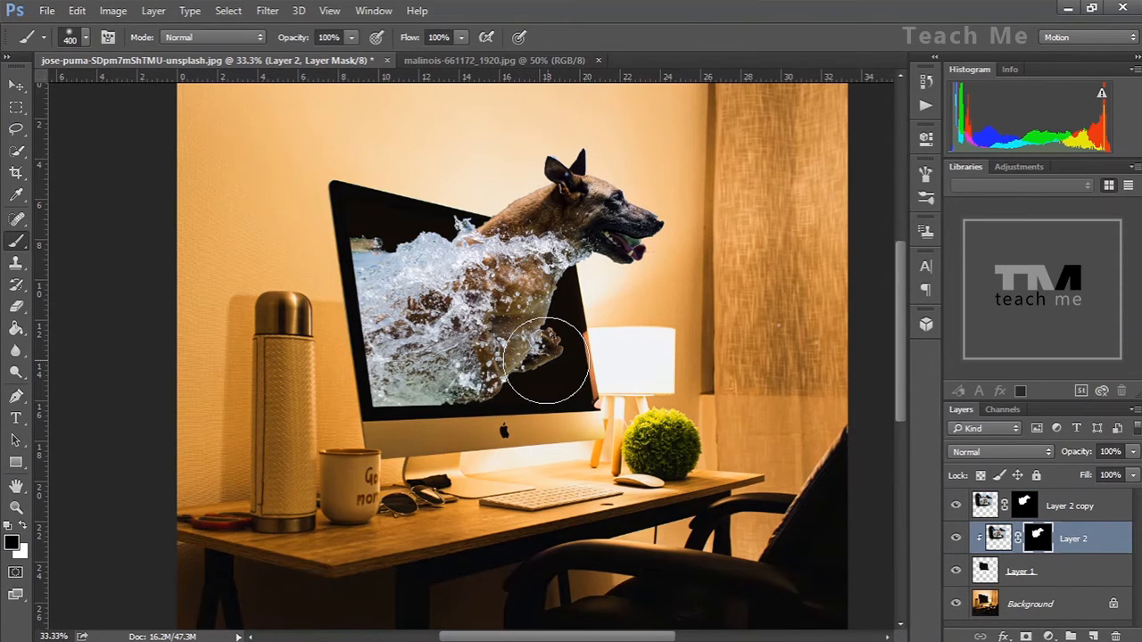
{"action": "key", "text": "x"}
{"action": "left_click_drag", "start_coordinate": [560, 367], "coordinate": [540, 346]}
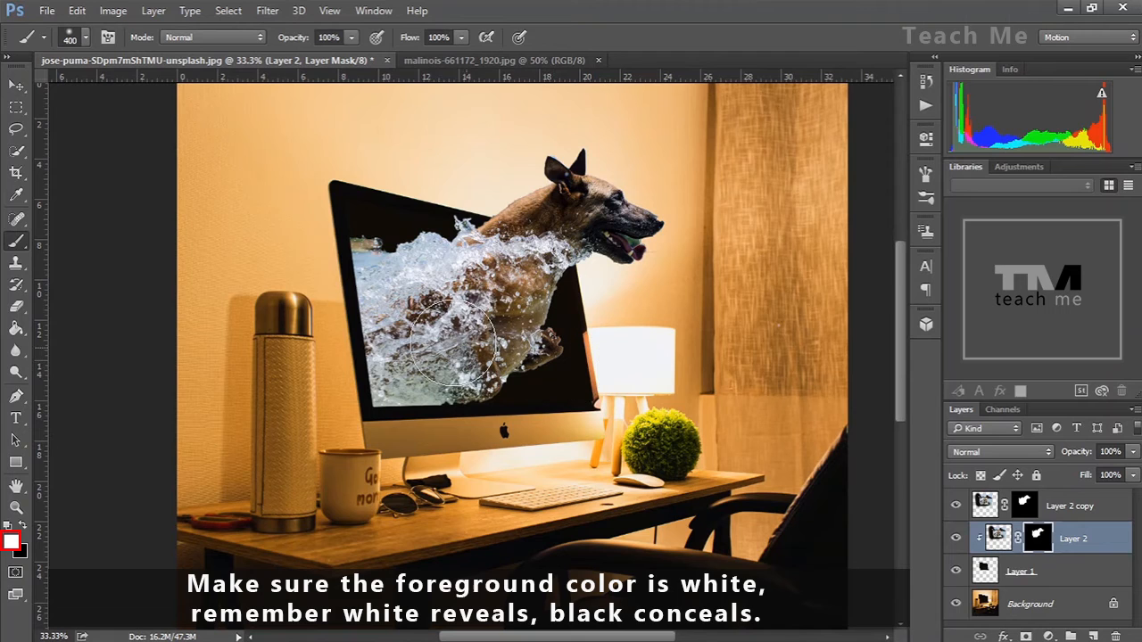
{"action": "mouse_move", "coordinate": [357, 207]}
{"action": "left_mouse_down"}
{"action": "mouse_move", "coordinate": [508, 256]}
{"action": "mouse_move", "coordinate": [557, 329]}
{"action": "mouse_move", "coordinate": [569, 377]}
{"action": "mouse_move", "coordinate": [567, 393]}
{"action": "mouse_move", "coordinate": [398, 381]}
{"action": "mouse_move", "coordinate": [517, 348]}
{"action": "mouse_move", "coordinate": [550, 322]}
{"action": "mouse_move", "coordinate": [485, 261]}
{"action": "mouse_move", "coordinate": [319, 229]}
{"action": "mouse_move", "coordinate": [312, 195]}
{"action": "mouse_move", "coordinate": [381, 353]}
{"action": "mouse_move", "coordinate": [536, 286]}
{"action": "mouse_move", "coordinate": [339, 229]}
{"action": "mouse_move", "coordinate": [387, 243]}
{"action": "mouse_move", "coordinate": [462, 351]}
{"action": "mouse_move", "coordinate": [639, 359]}
{"action": "mouse_move", "coordinate": [754, 330]}
{"action": "left_mouse_up"}
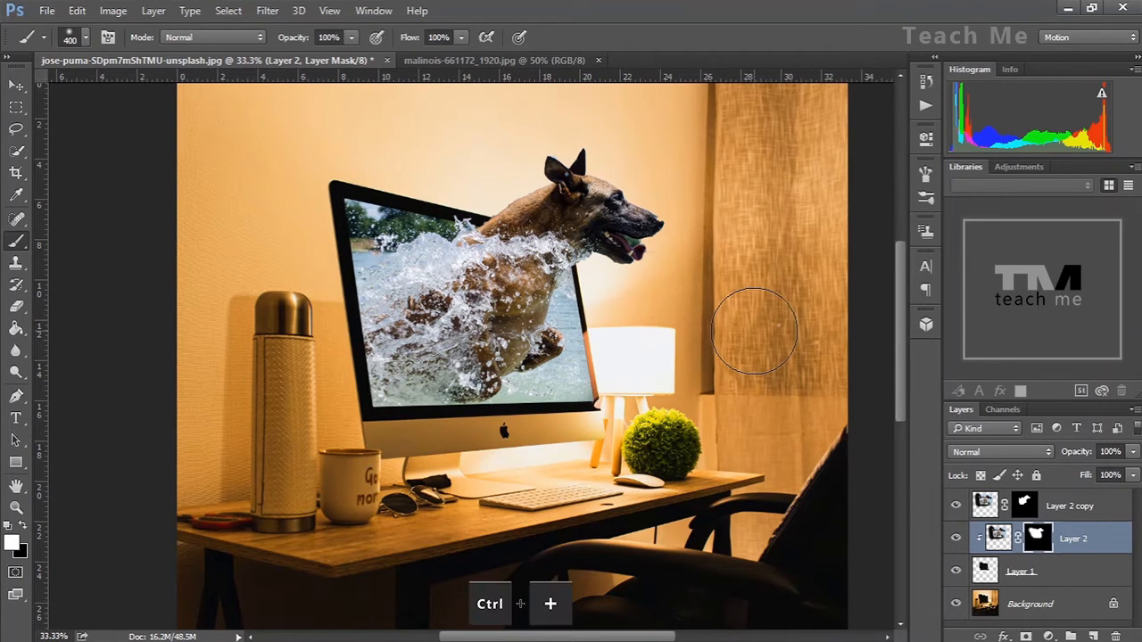
Zoom in on the dog's back and the splash along the monitor's top edge to inspect the cut-out edges
{"action": "key", "text": "ctrl+plus"}
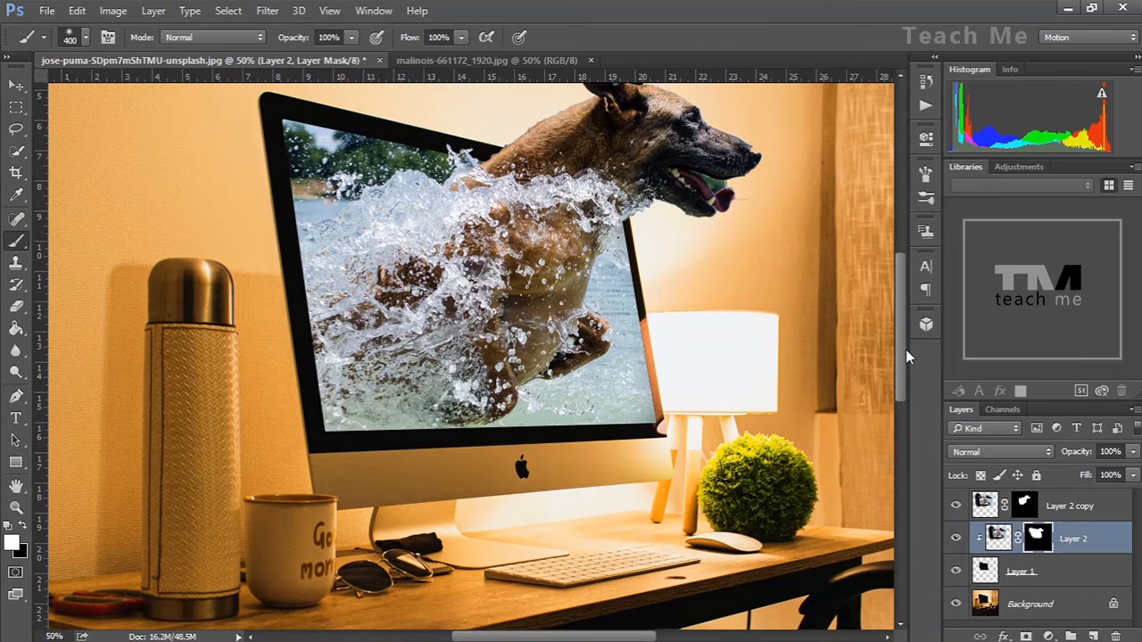
{"action": "left_click_drag", "start_coordinate": [906, 350], "coordinate": [902, 340]}
{"action": "scroll", "coordinate": [899, 341], "scroll_direction": "up", "scroll_amount": 2}
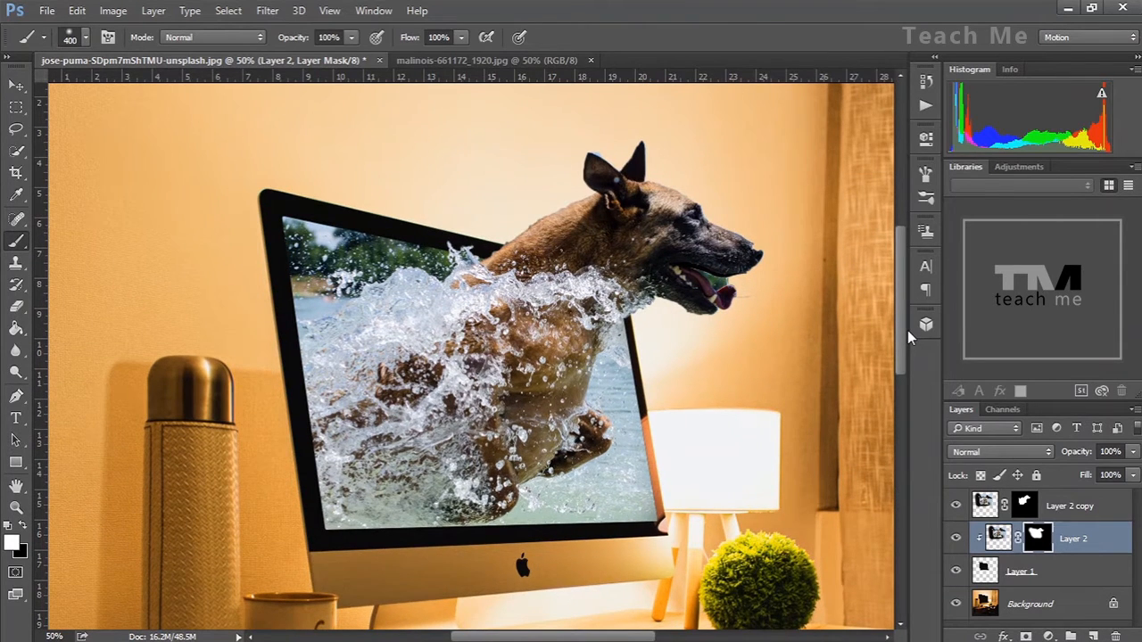
{"action": "key", "text": "ctrl+plus"}
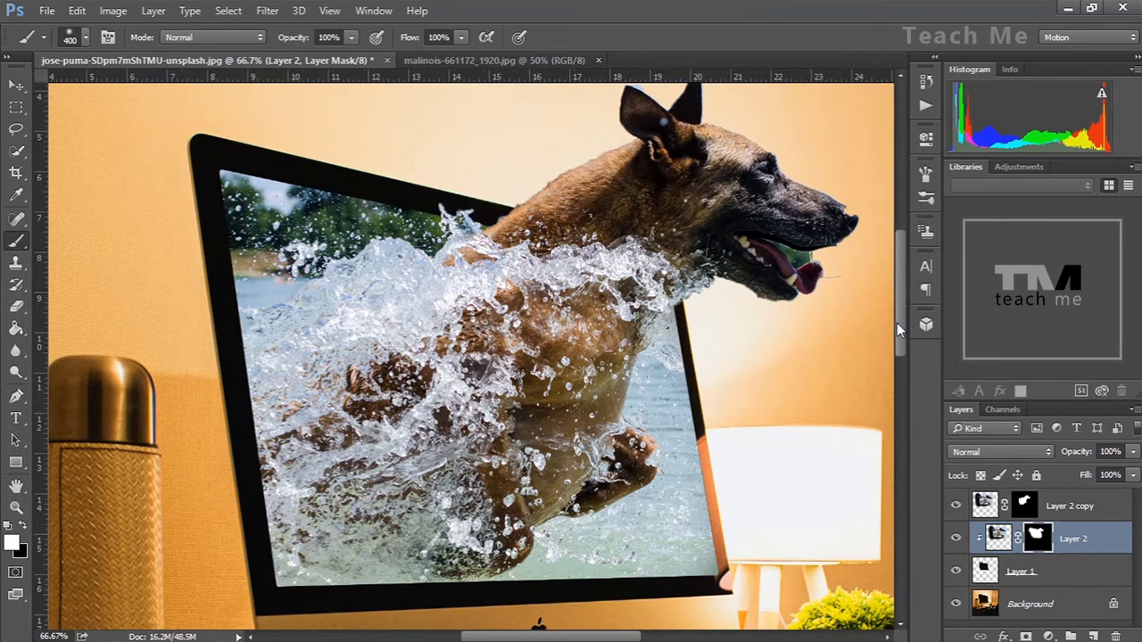
{"action": "left_click_drag", "start_coordinate": [897, 323], "coordinate": [898, 316]}
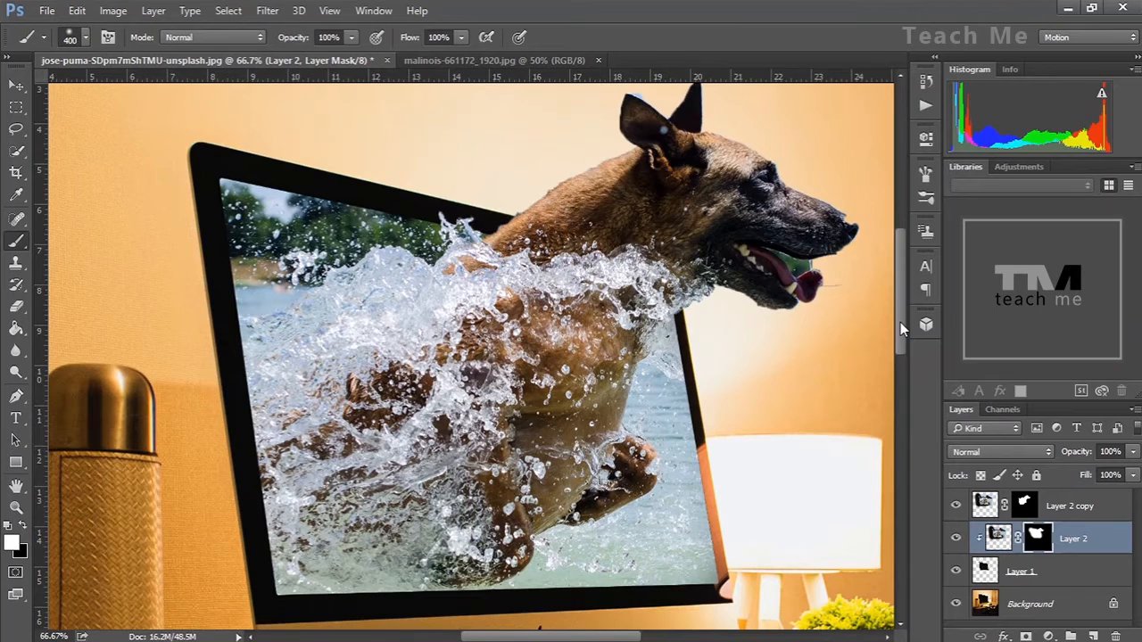
{"action": "left_click_drag", "start_coordinate": [899, 315], "coordinate": [898, 325]}
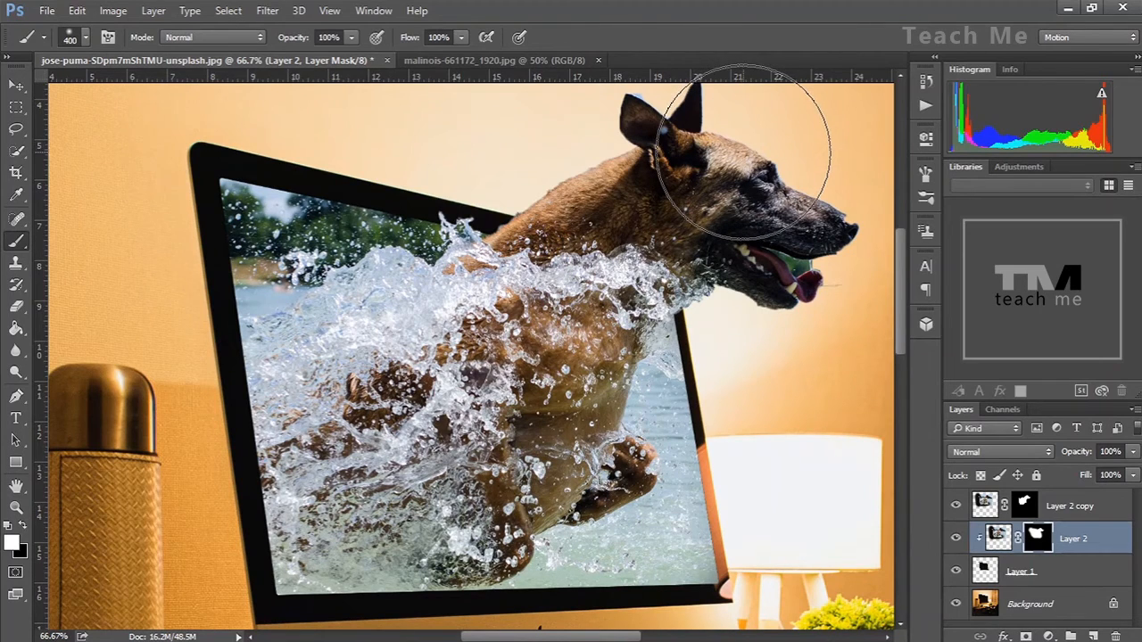
{"action": "key", "text": "ctrl+plus"}
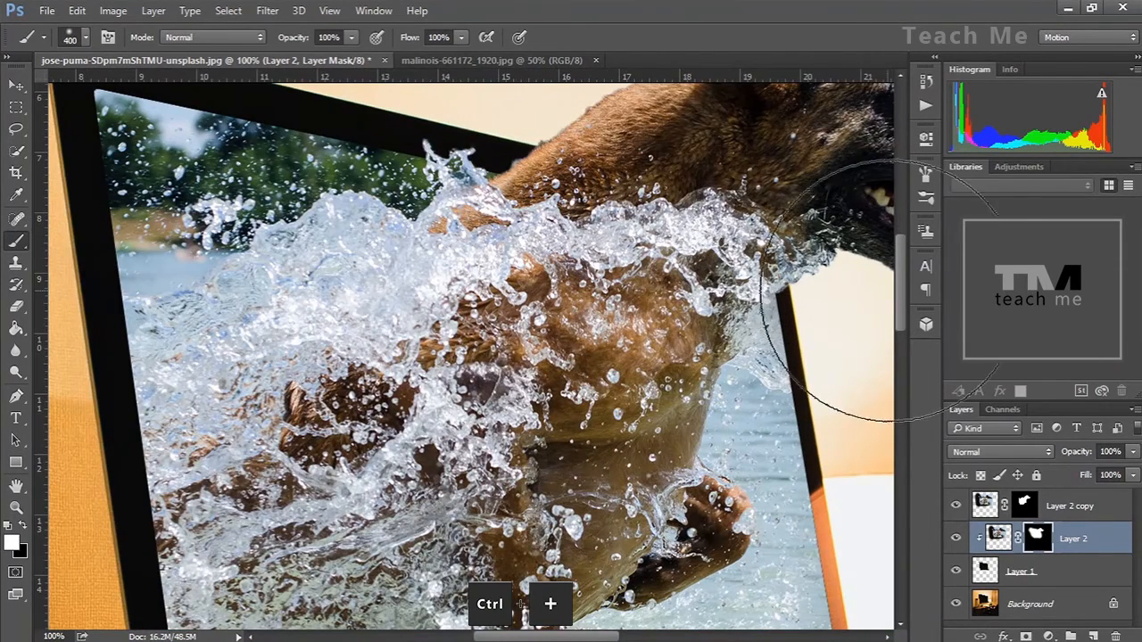
{"action": "left_click_drag", "start_coordinate": [903, 318], "coordinate": [898, 278]}
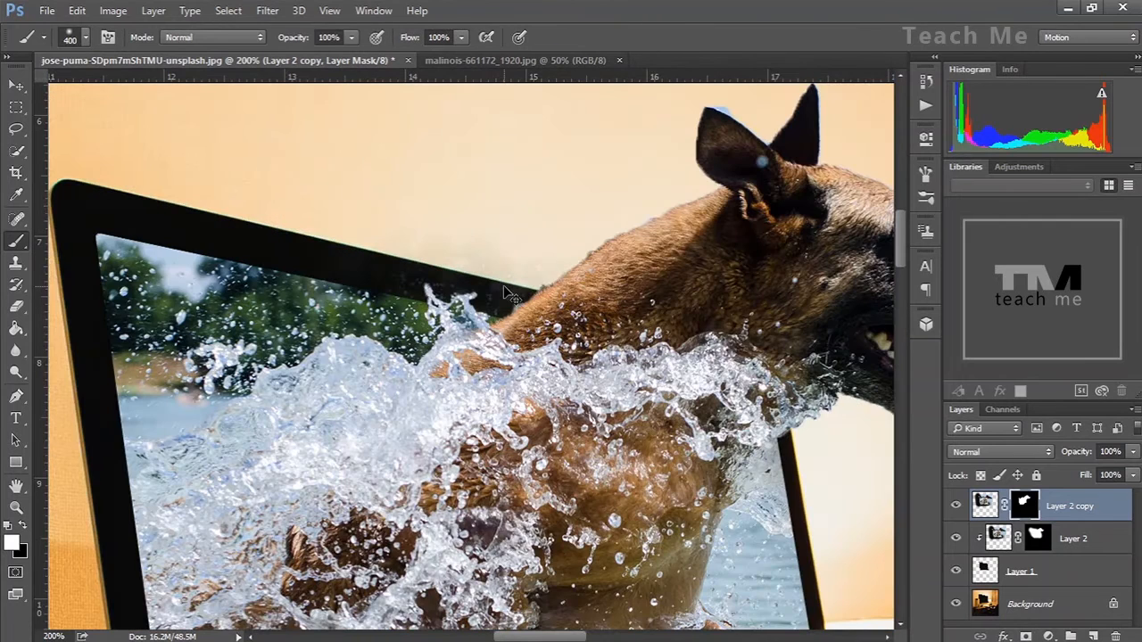
{"action": "key", "text": "ctrl+minus"}
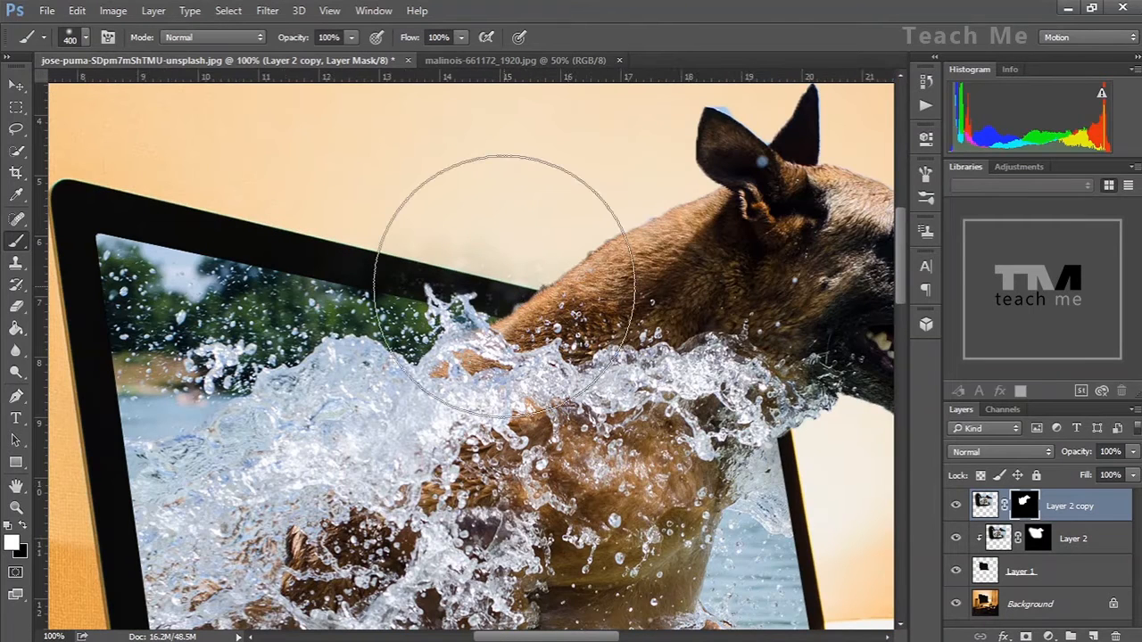
{"action": "key", "text": "ctrl+2"}
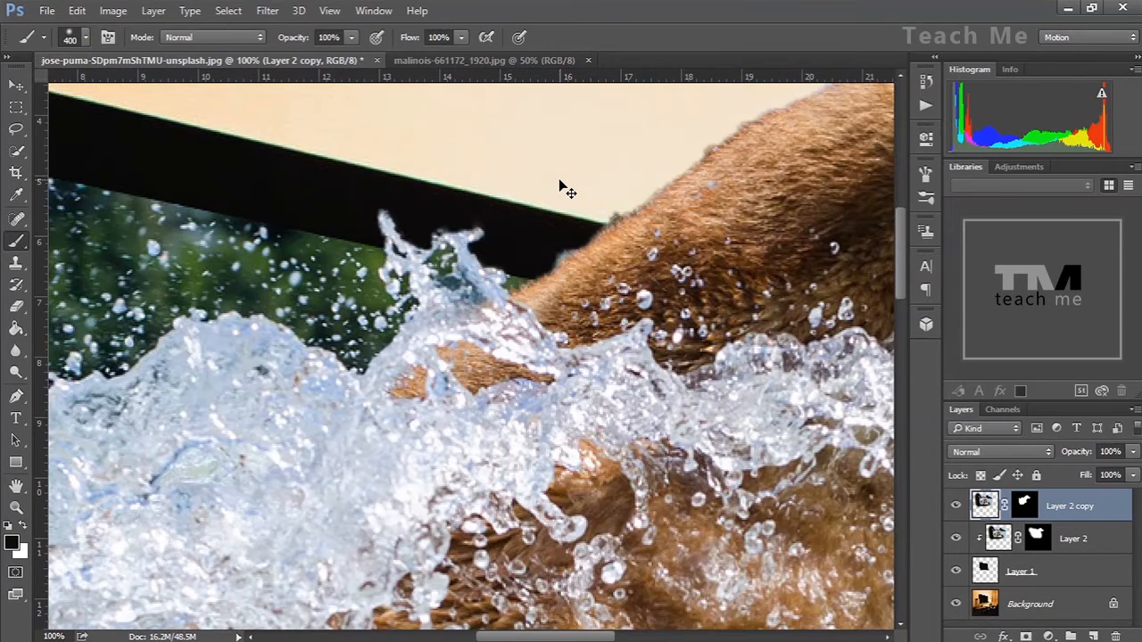
{"action": "key", "text": "ctrl+plus"}
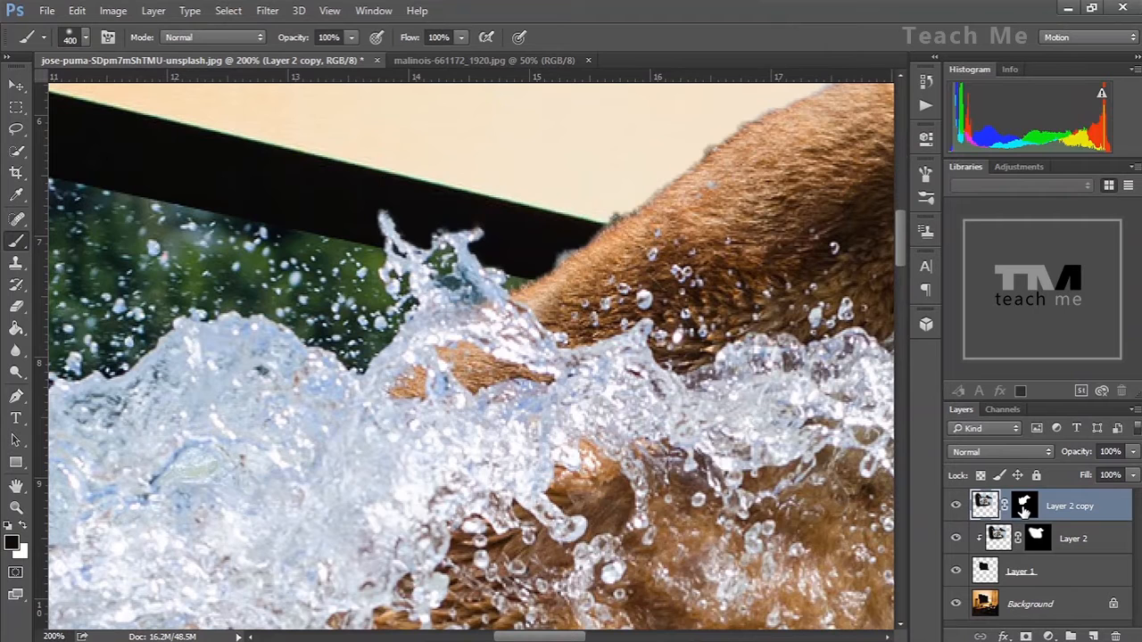
Paint black with a 9 px brush on the copy layer's mask around the left ear tip to remove the blue fringe
{"action": "left_click", "coordinate": [1024, 508]}
{"action": "key", "text": "x"}
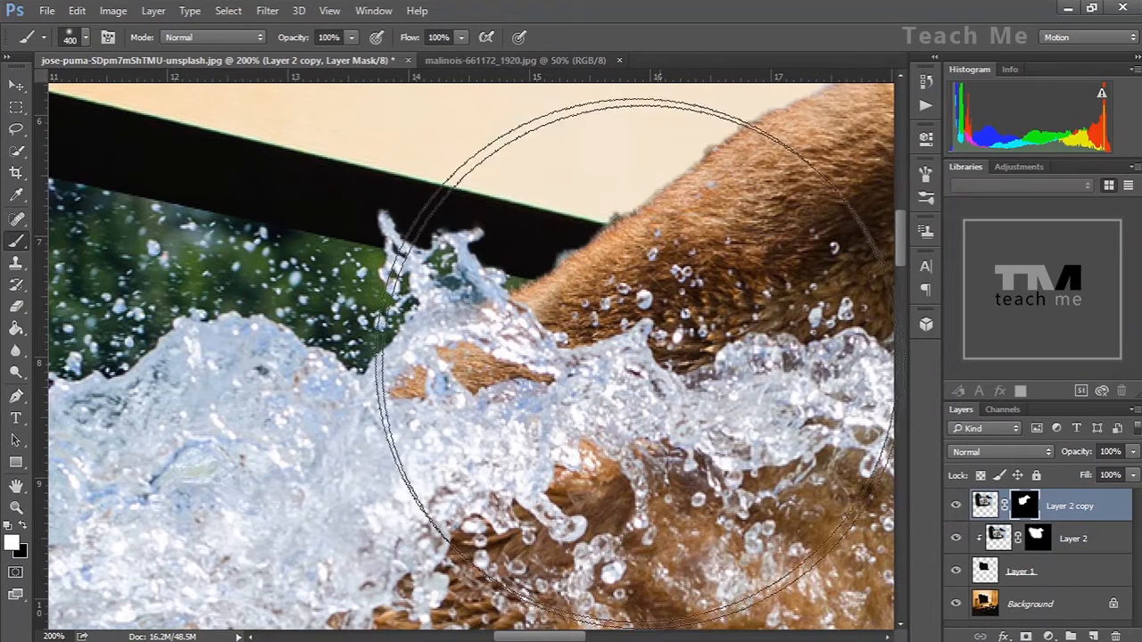
{"action": "key", "text": "bracketleft"}
{"action": "key", "text": "bracketleft"}
{"action": "key", "text": "bracketleft"}
{"action": "key", "text": "bracketleft"}
{"action": "key", "text": "bracketleft"}
{"action": "key", "text": "bracketleft"}
{"action": "key", "text": "bracketleft"}
{"action": "key", "text": "bracketleft"}
{"action": "key", "text": "bracketleft"}
{"action": "key", "text": "bracketleft"}
{"action": "key", "text": "bracketleft"}
{"action": "key", "text": "bracketleft"}
{"action": "key", "text": "bracketleft"}
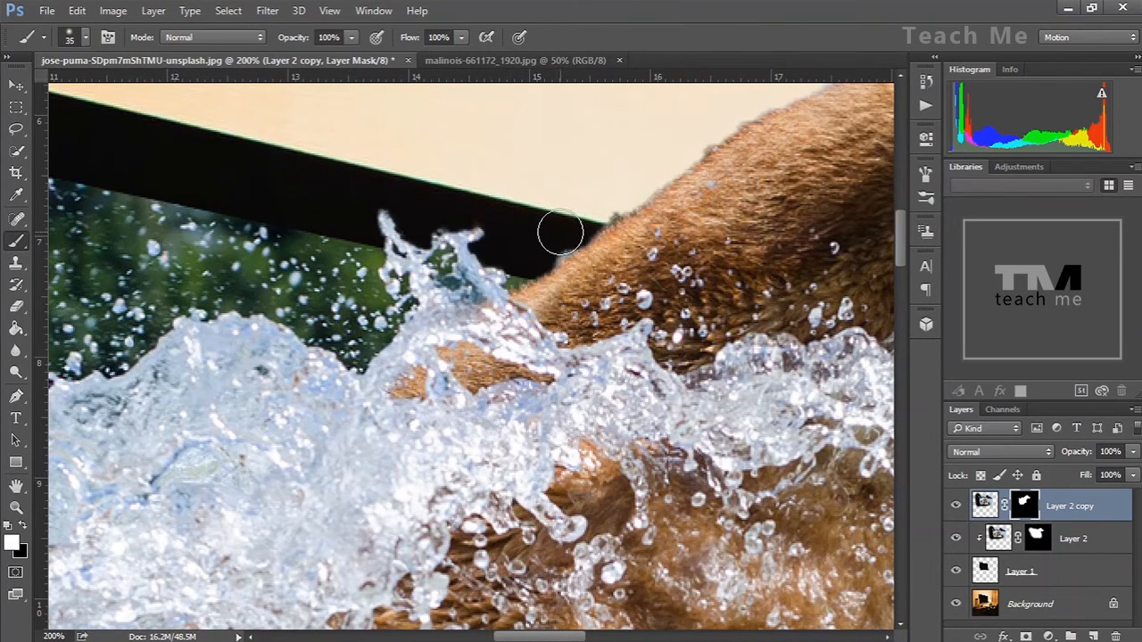
{"action": "key", "text": "x"}
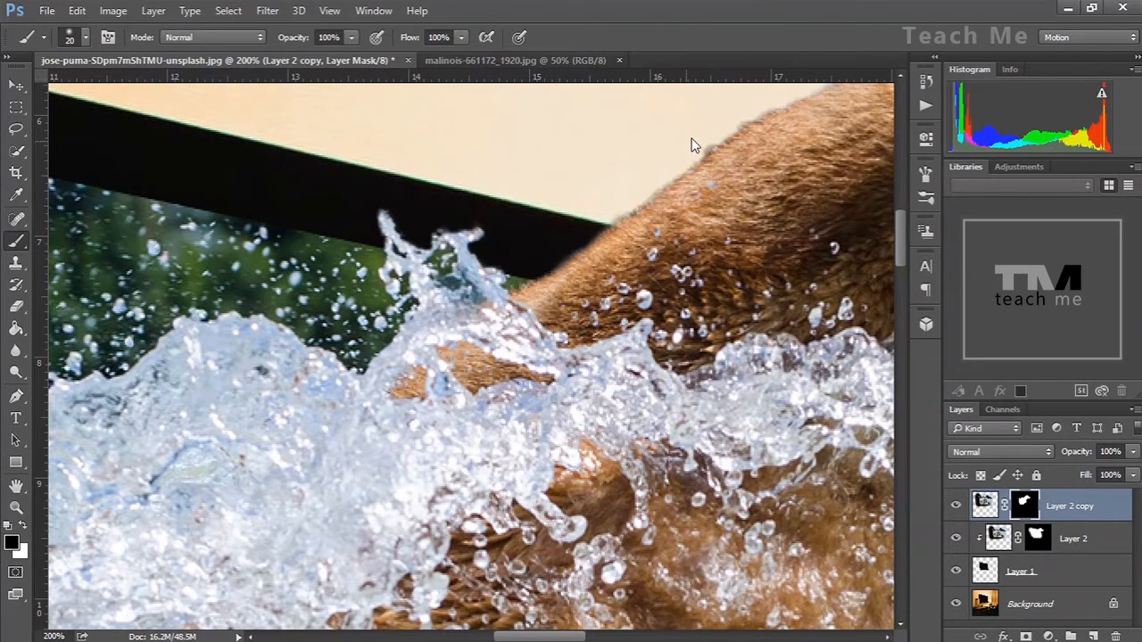
{"action": "key", "text": "h"}
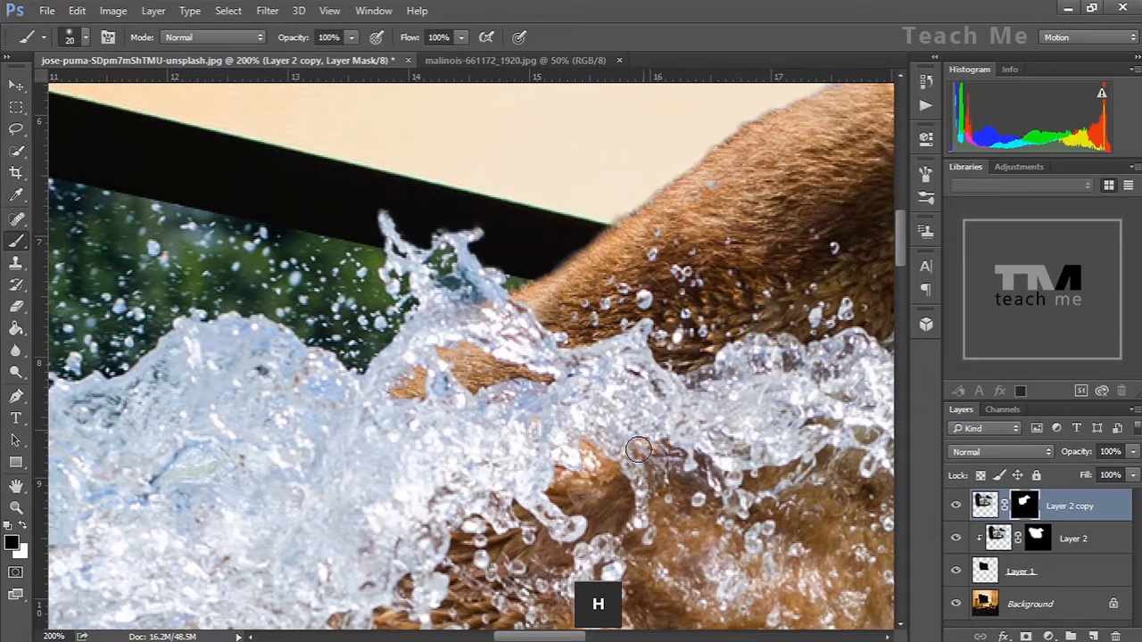
{"action": "key", "text": "h"}
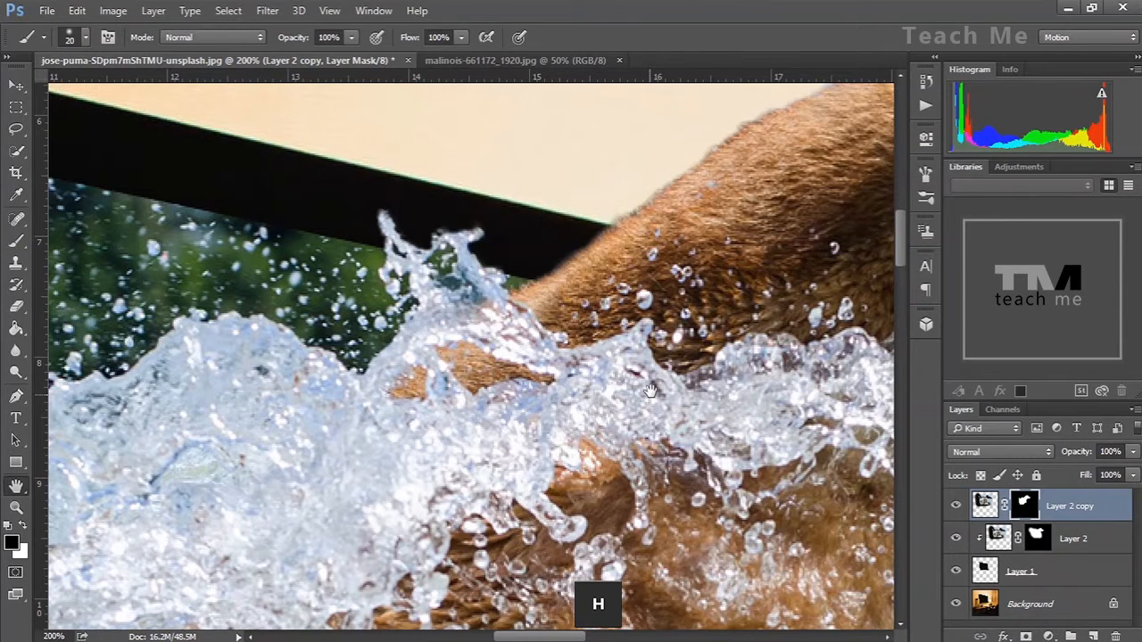
{"action": "left_click_drag", "start_coordinate": [831, 144], "coordinate": [494, 553]}
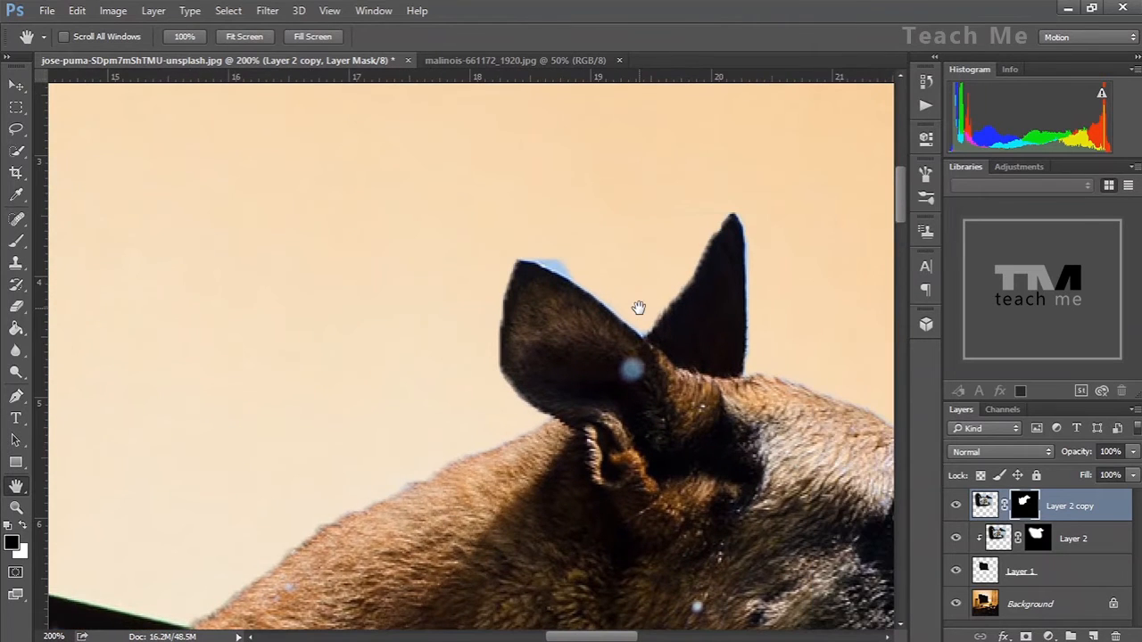
{"action": "left_click_drag", "start_coordinate": [639, 307], "coordinate": [637, 311]}
{"action": "key", "text": "b"}
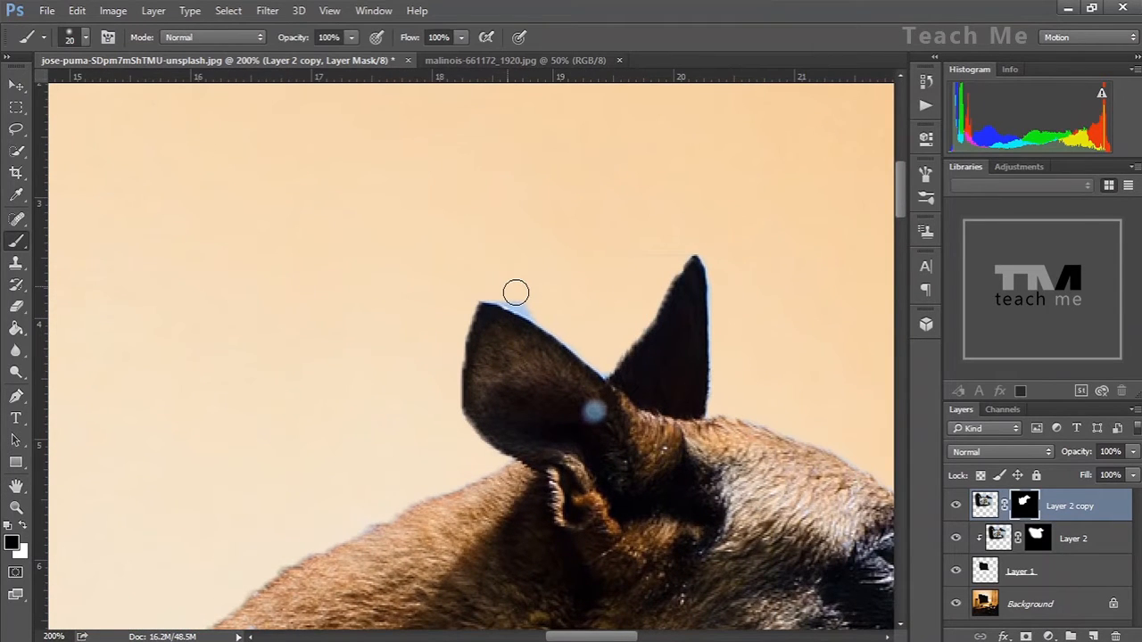
{"action": "left_click_drag", "start_coordinate": [515, 293], "coordinate": [482, 275]}
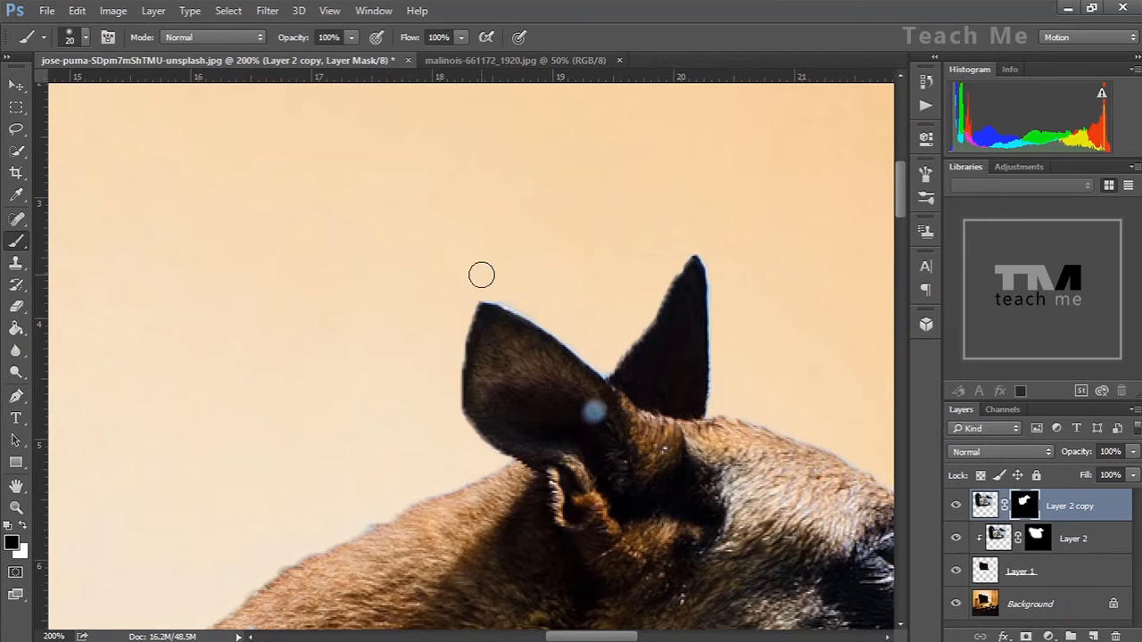
{"action": "key", "text": "bracketleft"}
{"action": "key", "text": "bracketleft"}
{"action": "left_click_drag", "start_coordinate": [551, 329], "coordinate": [485, 297]}
{"action": "key", "text": "x"}
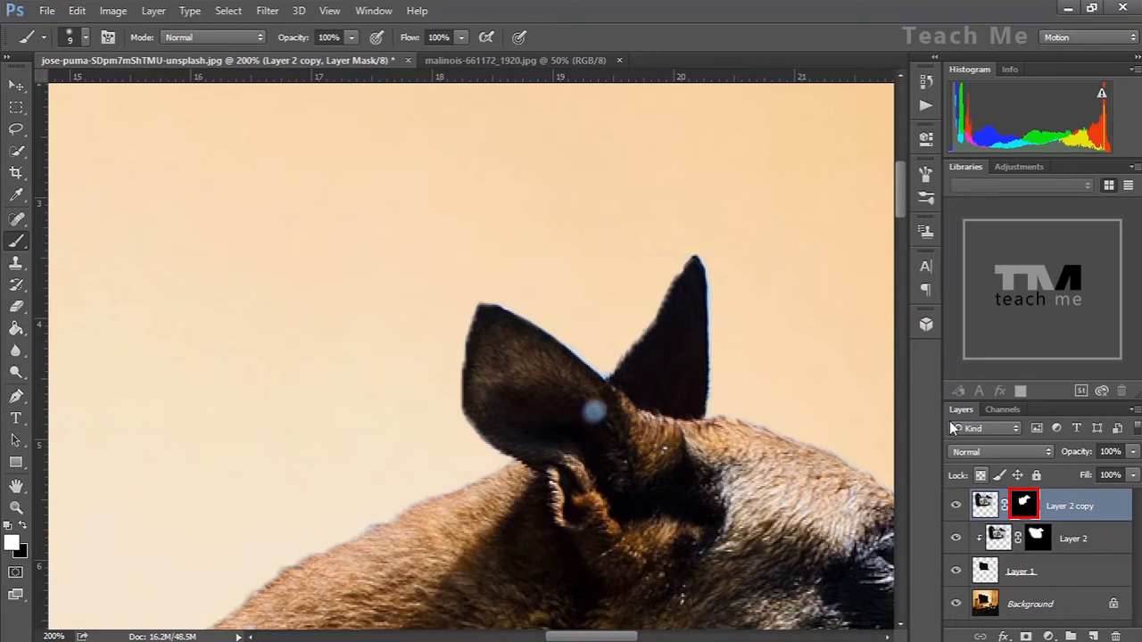
Open Refine Mask for the copy's mask, enable Decontaminate Colors, and brush the refine tool along the ear edges
{"action": "right_click", "coordinate": [1023, 500]}
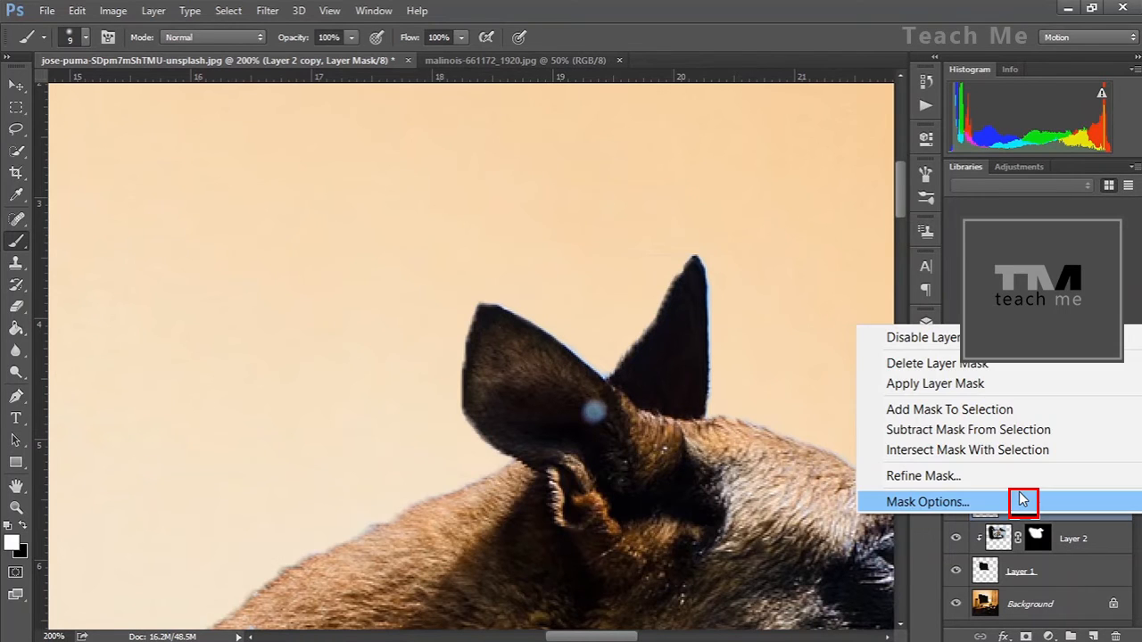
{"action": "left_click", "coordinate": [1001, 482]}
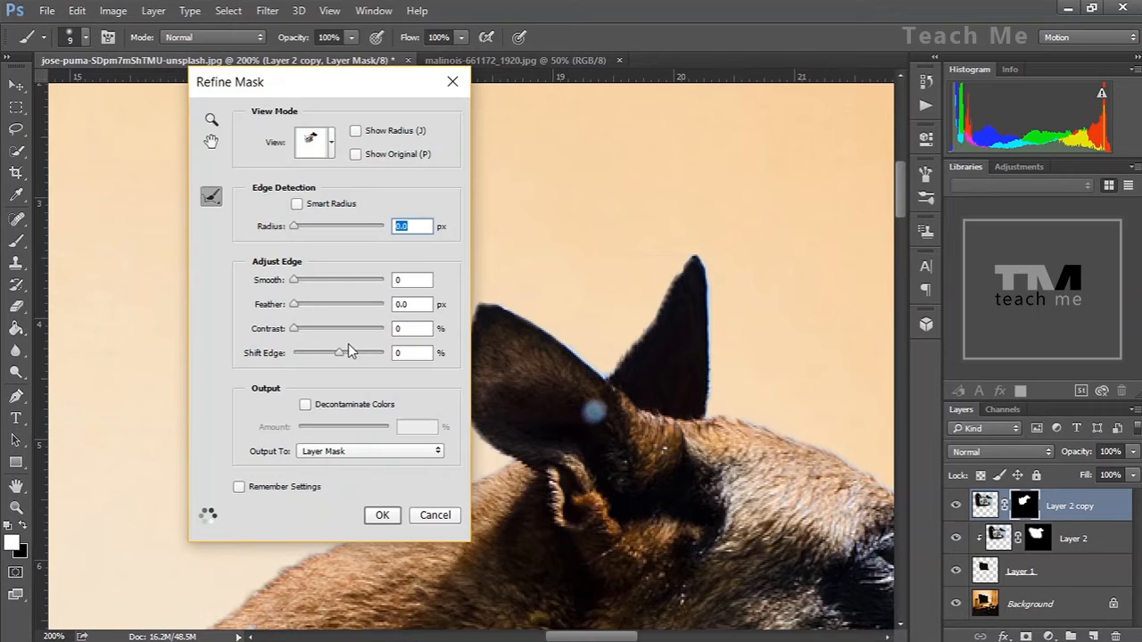
{"action": "left_click", "coordinate": [305, 406]}
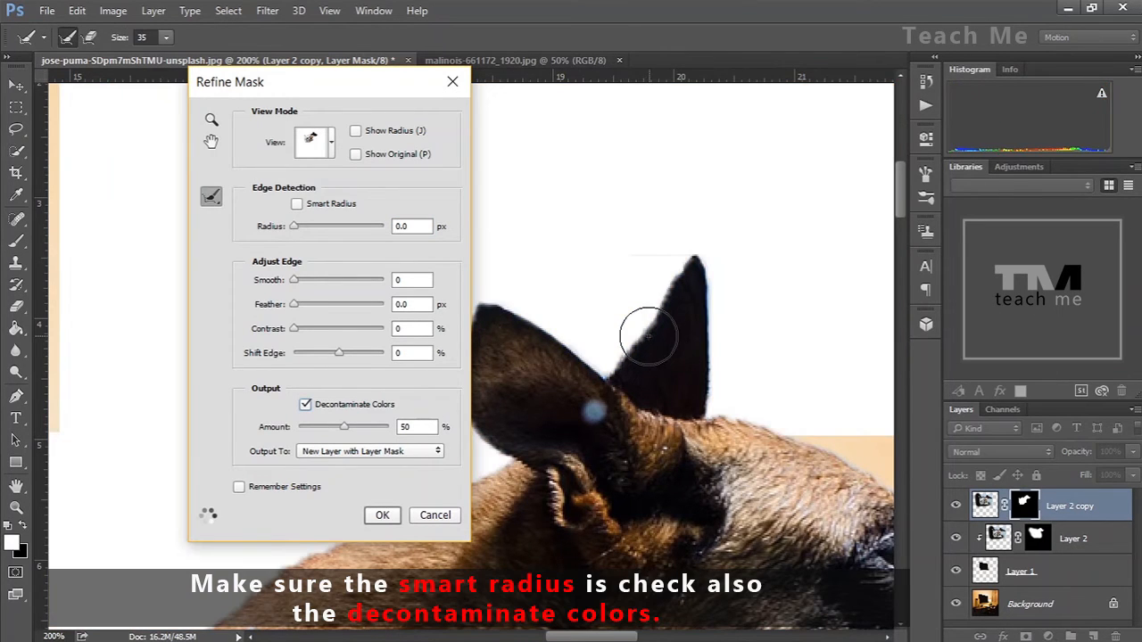
{"action": "key", "text": "bracketleft"}
{"action": "key", "text": "bracketleft"}
{"action": "mouse_move", "coordinate": [614, 359]}
{"action": "left_mouse_down"}
{"action": "mouse_move", "coordinate": [688, 257]}
{"action": "mouse_move", "coordinate": [705, 268]}
{"action": "mouse_move", "coordinate": [715, 389]}
{"action": "mouse_move", "coordinate": [878, 477]}
{"action": "left_mouse_up"}
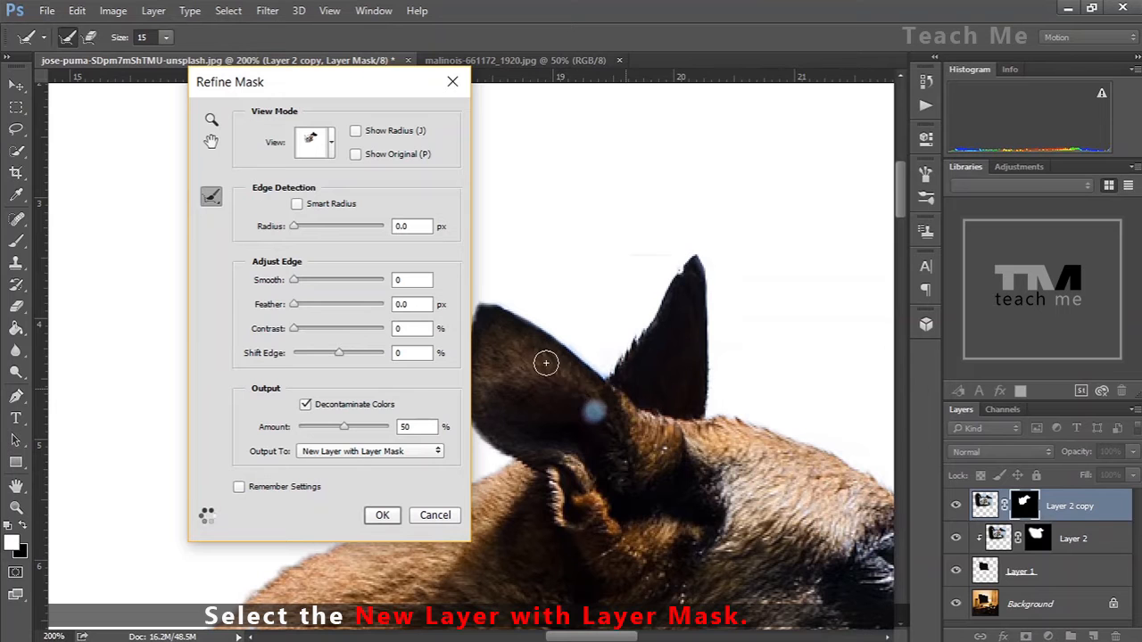
Check the snout edge in the black view and apply the refined mask as a new layer with layer mask
{"action": "key", "text": "h"}
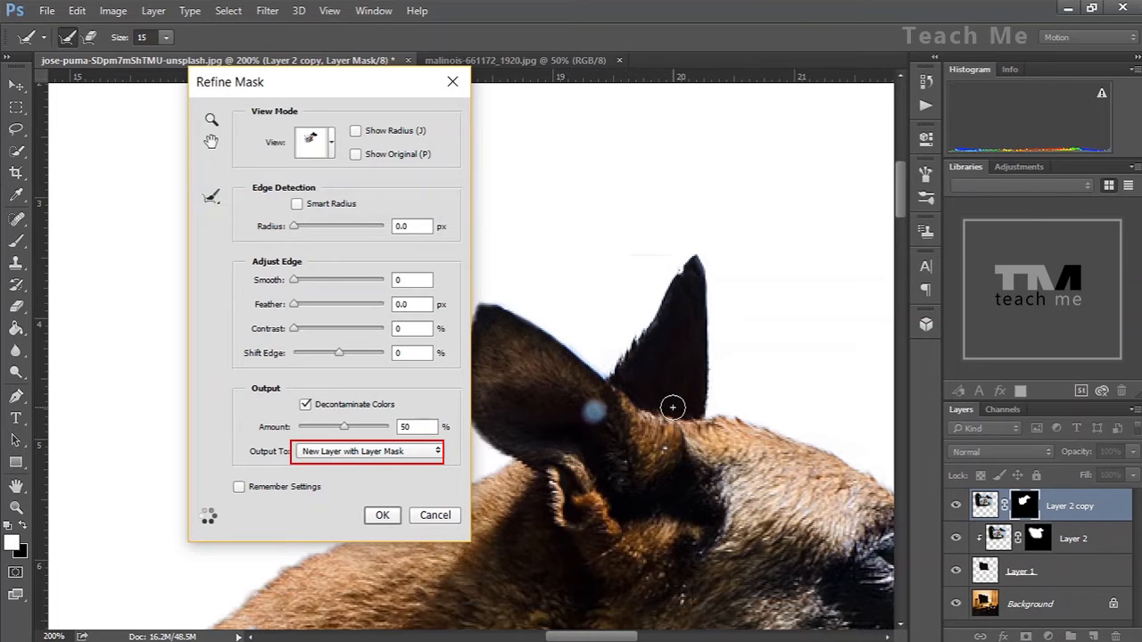
{"action": "left_click_drag", "start_coordinate": [680, 407], "coordinate": [437, 121]}
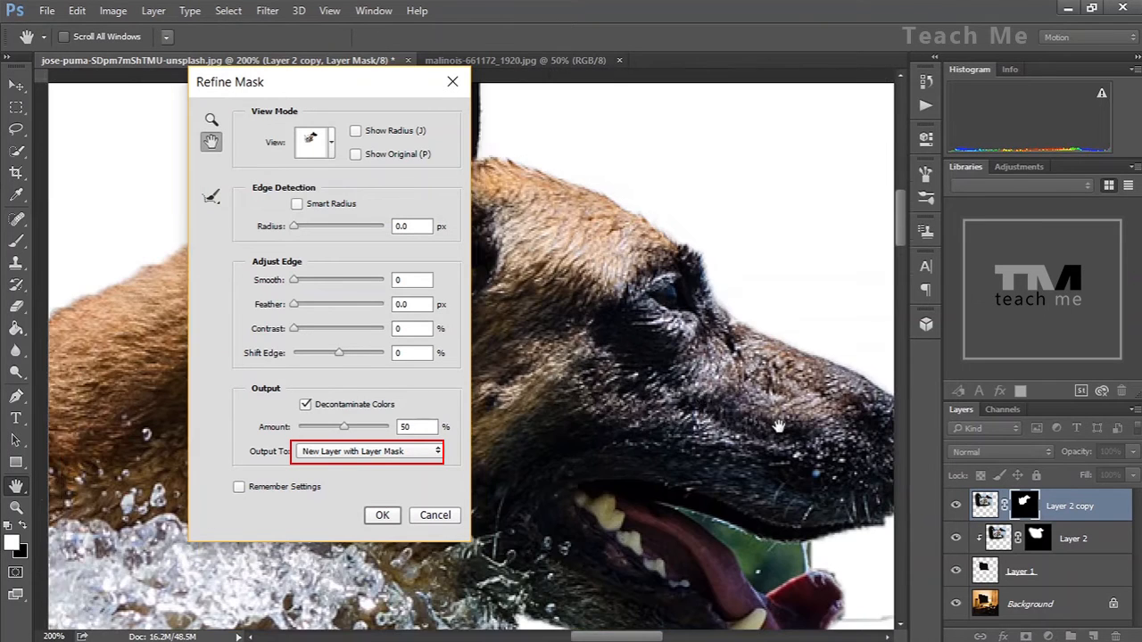
{"action": "left_click_drag", "start_coordinate": [689, 386], "coordinate": [601, 350]}
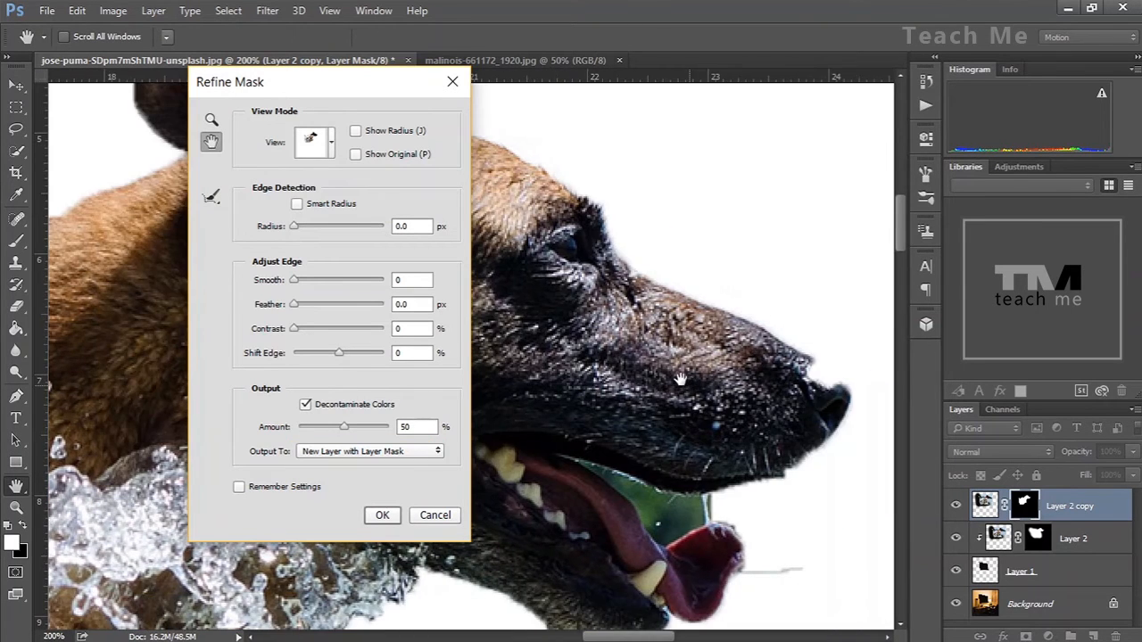
{"action": "key", "text": "b"}
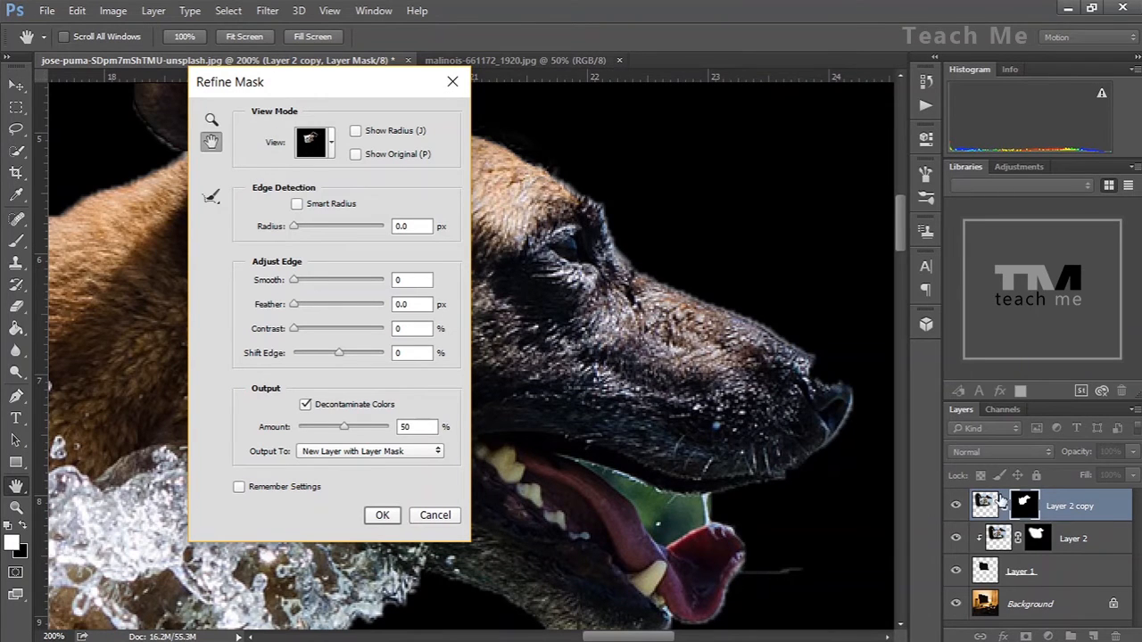
{"action": "left_click", "coordinate": [381, 516]}
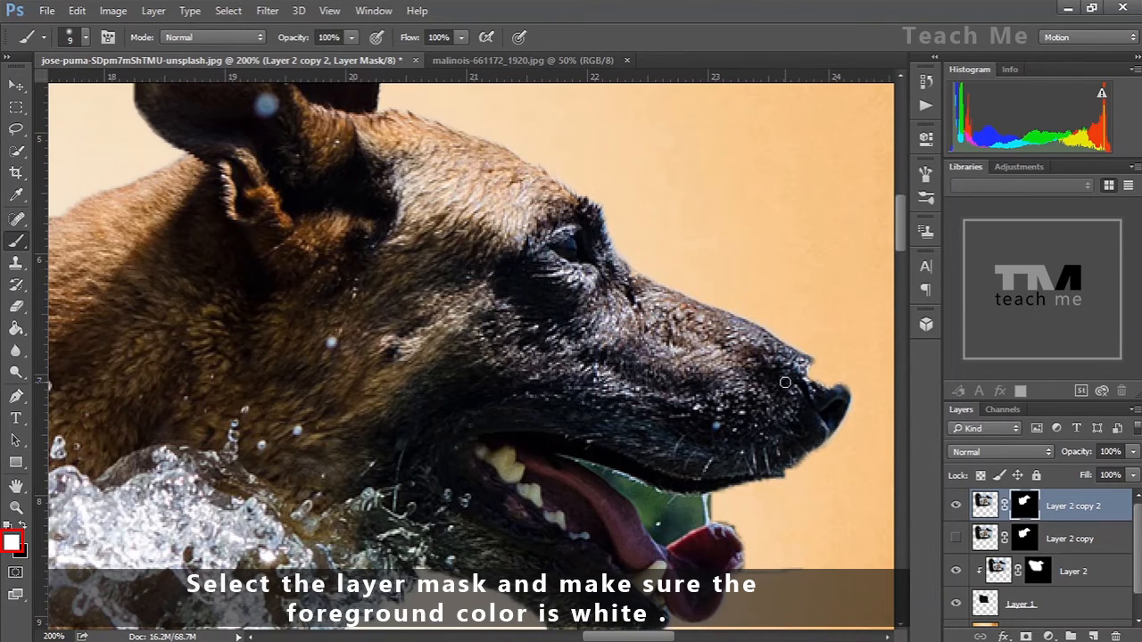
Paint white with a 35 px brush on the new layer's mask to restore the tip of the dog's nose
{"action": "key", "text": "bracketright"}
{"action": "key", "text": "bracketright"}
{"action": "key", "text": "bracketright"}
{"action": "key", "text": "bracketright"}
{"action": "key", "text": "bracketright"}
{"action": "key", "text": "bracketright"}
{"action": "mouse_move", "coordinate": [780, 392]}
{"action": "left_mouse_down"}
{"action": "mouse_move", "coordinate": [807, 384]}
{"action": "mouse_move", "coordinate": [825, 394]}
{"action": "mouse_move", "coordinate": [799, 377]}
{"action": "left_mouse_up"}
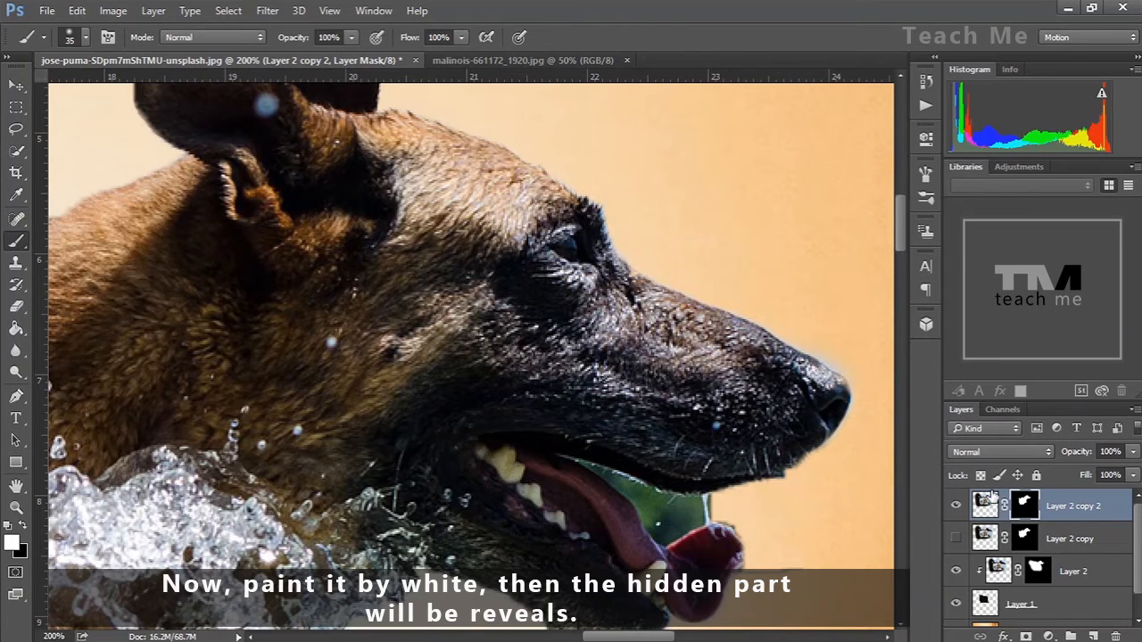
Paint black on the mask to remove the stray white stroke beside the dog's tongue
{"action": "left_click_drag", "start_coordinate": [898, 234], "coordinate": [898, 246]}
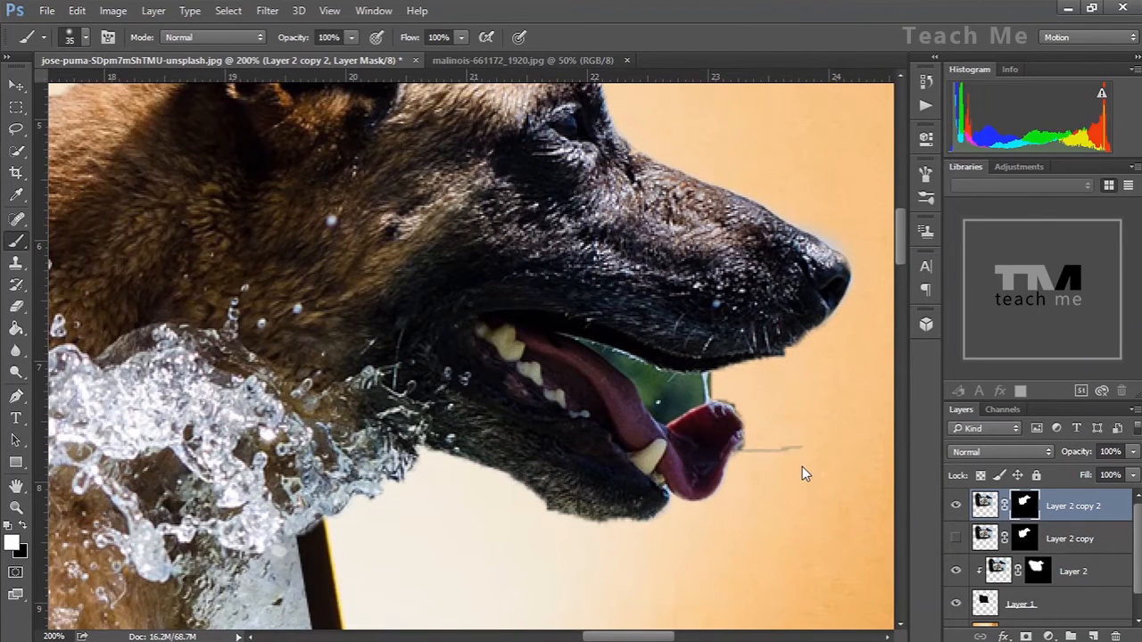
{"action": "key", "text": "x"}
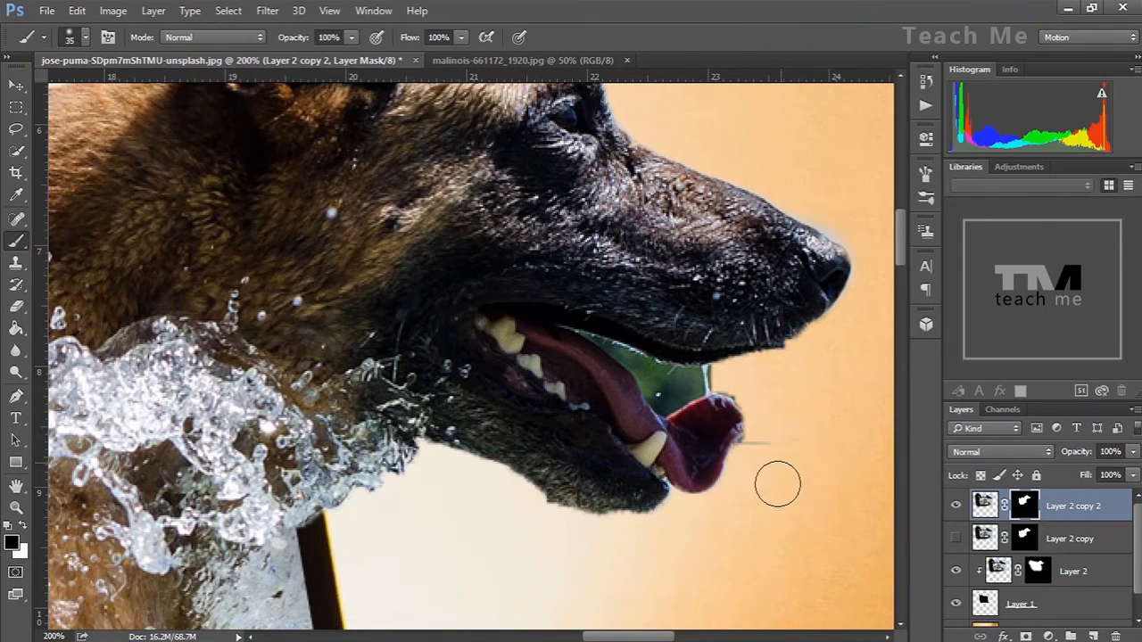
{"action": "left_click_drag", "start_coordinate": [780, 434], "coordinate": [772, 440]}
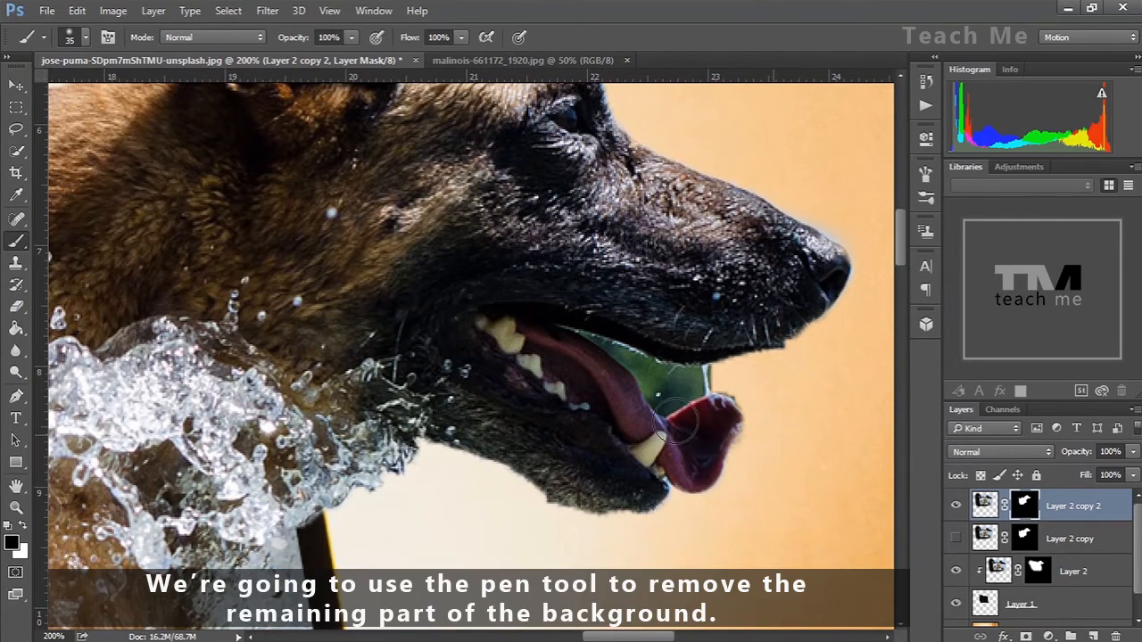
Shrink the brush to 15 px, then trace a pen path around the green gap between tongue and upper jaw and make it a selection with 0 feather
{"action": "key", "text": "bracketleft"}
{"action": "key", "text": "bracketleft"}
{"action": "key", "text": "p"}
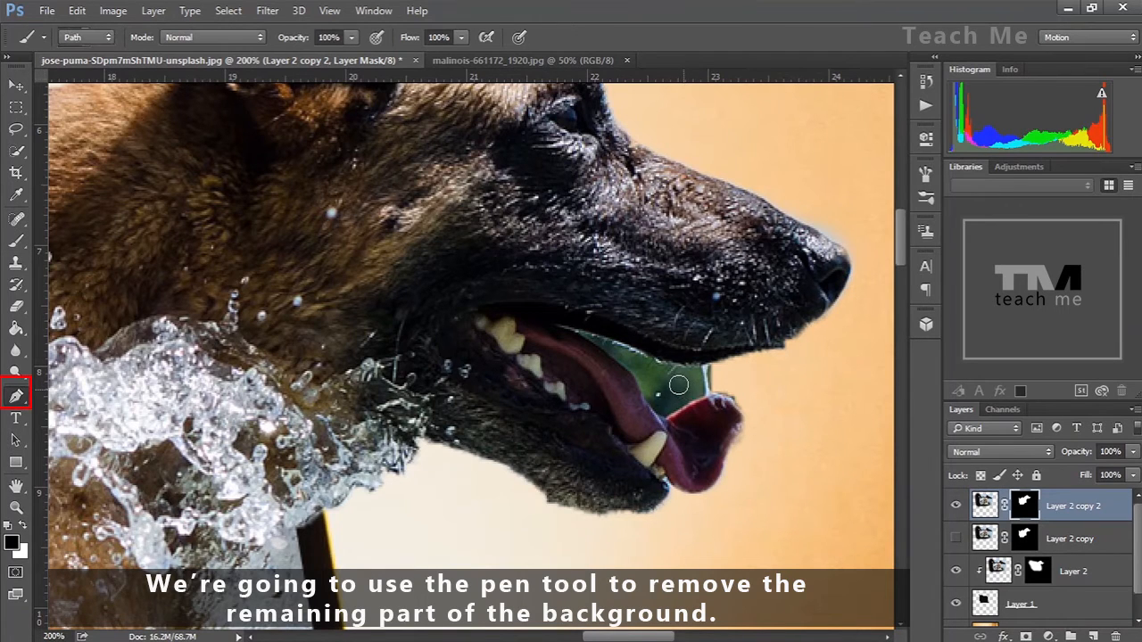
{"action": "left_click", "coordinate": [558, 328]}
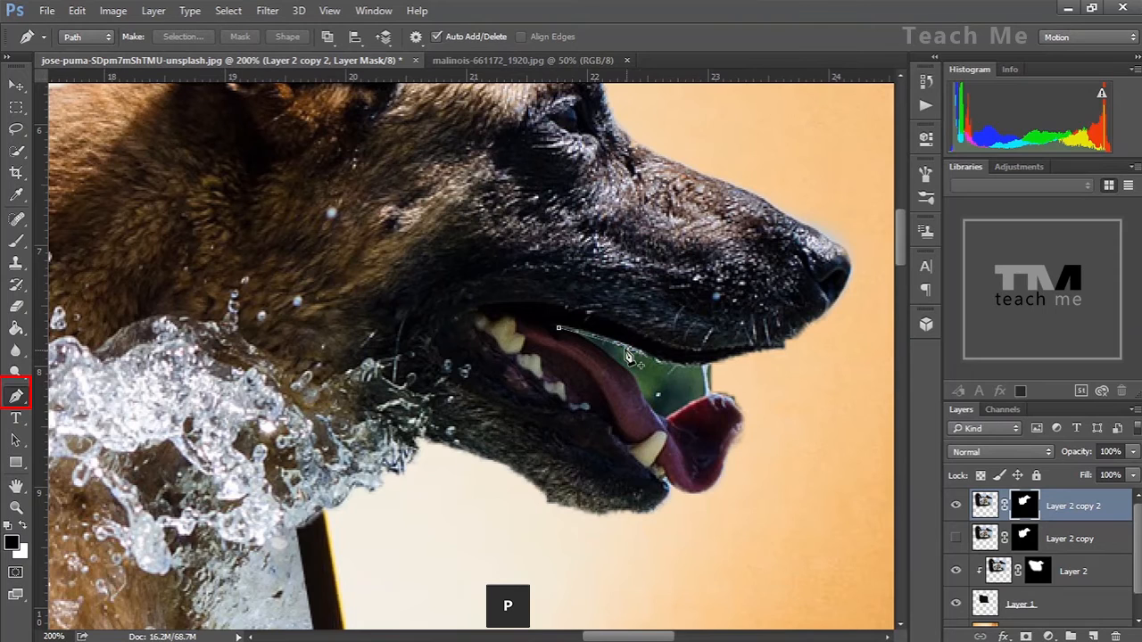
{"action": "left_click", "coordinate": [607, 347]}
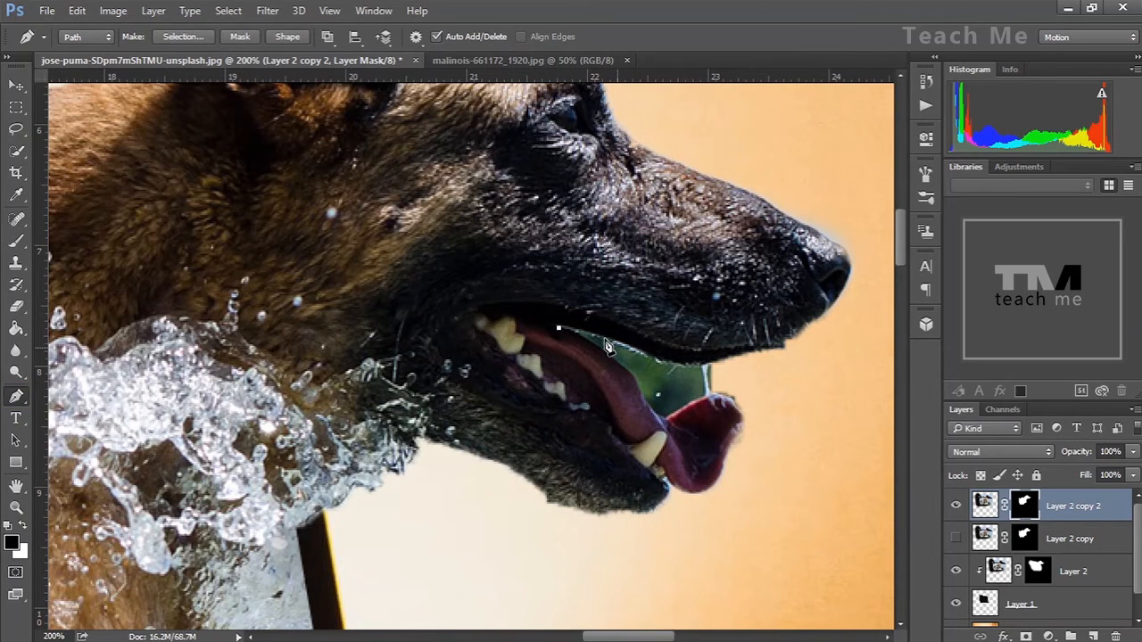
{"action": "left_click", "coordinate": [627, 342]}
{"action": "left_click", "coordinate": [668, 362]}
{"action": "left_click", "coordinate": [706, 366]}
{"action": "left_click_drag", "start_coordinate": [755, 389], "coordinate": [671, 414]}
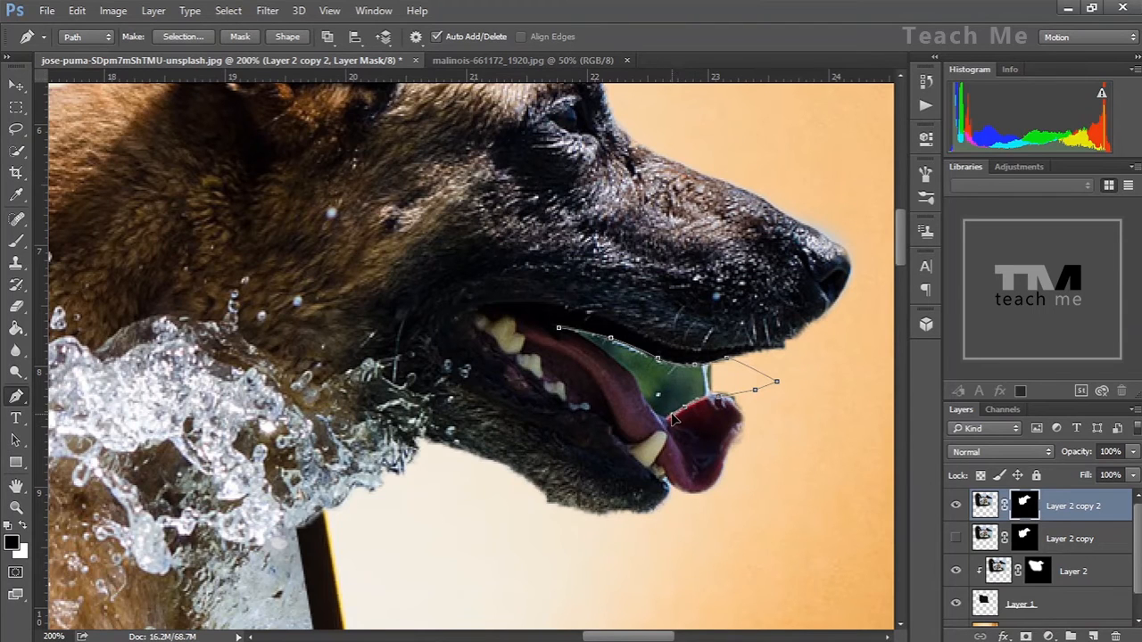
{"action": "left_click", "coordinate": [627, 370]}
{"action": "left_click", "coordinate": [587, 343]}
{"action": "right_click", "coordinate": [610, 346]}
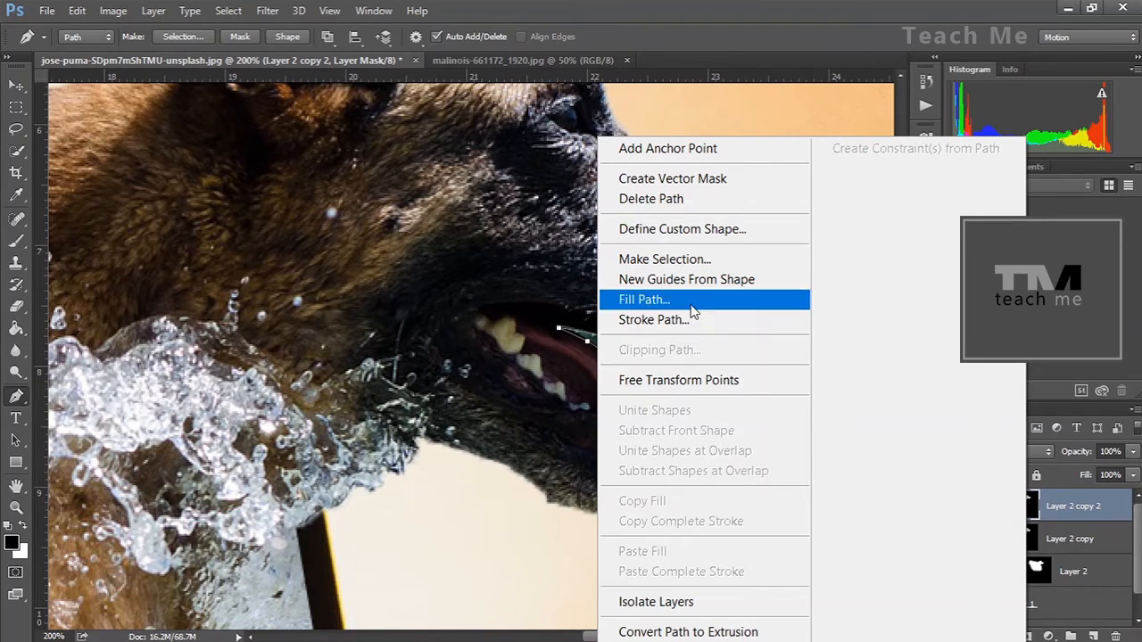
{"action": "left_click", "coordinate": [633, 260]}
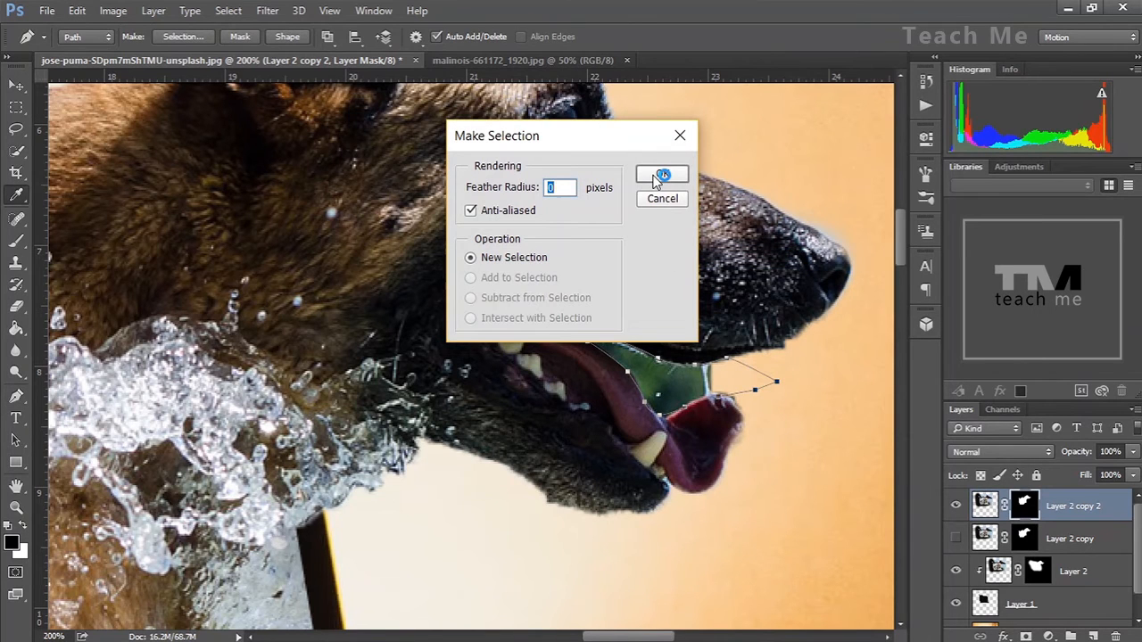
{"action": "left_click", "coordinate": [660, 175]}
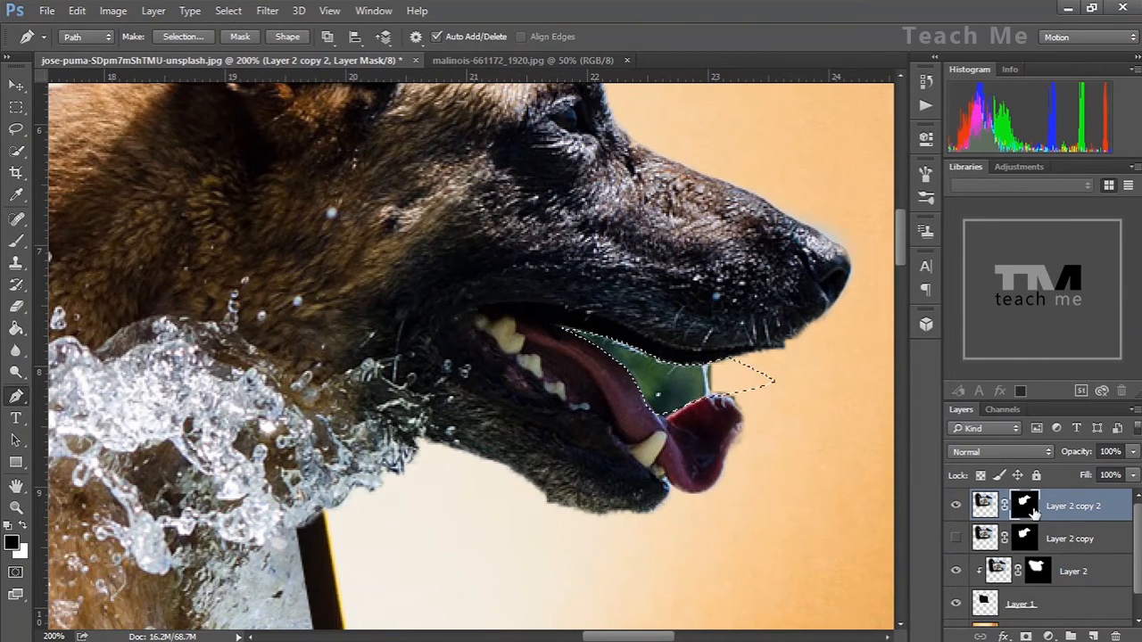
Paint black inside the selection on the mask to hide the background gap, then deselect
{"action": "key", "text": "b"}
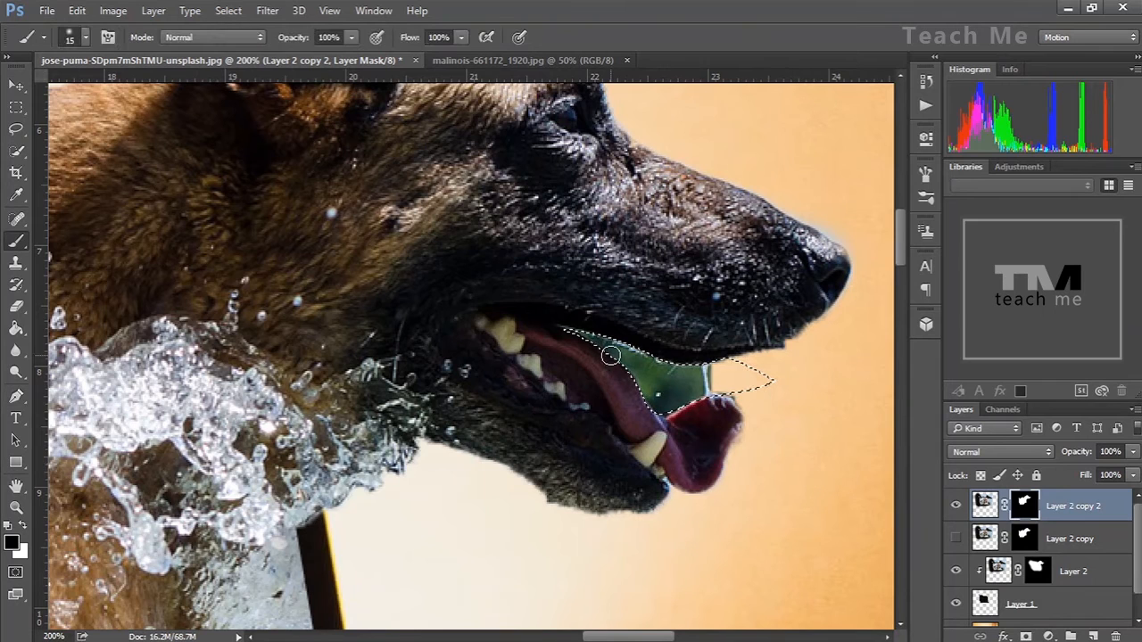
{"action": "mouse_move", "coordinate": [670, 386]}
{"action": "left_mouse_down"}
{"action": "mouse_move", "coordinate": [601, 347]}
{"action": "mouse_move", "coordinate": [660, 369]}
{"action": "mouse_move", "coordinate": [642, 355]}
{"action": "mouse_move", "coordinate": [727, 371]}
{"action": "mouse_move", "coordinate": [690, 390]}
{"action": "mouse_move", "coordinate": [728, 390]}
{"action": "mouse_move", "coordinate": [702, 374]}
{"action": "mouse_move", "coordinate": [669, 404]}
{"action": "mouse_move", "coordinate": [605, 351]}
{"action": "left_mouse_up"}
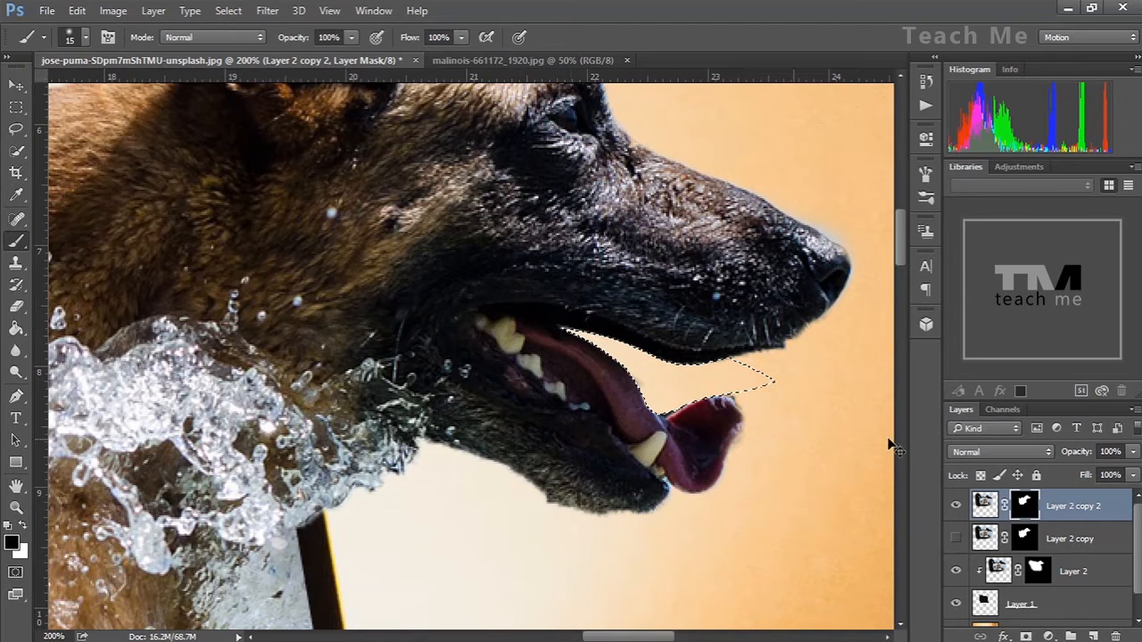
{"action": "key", "text": "ctrl+d"}
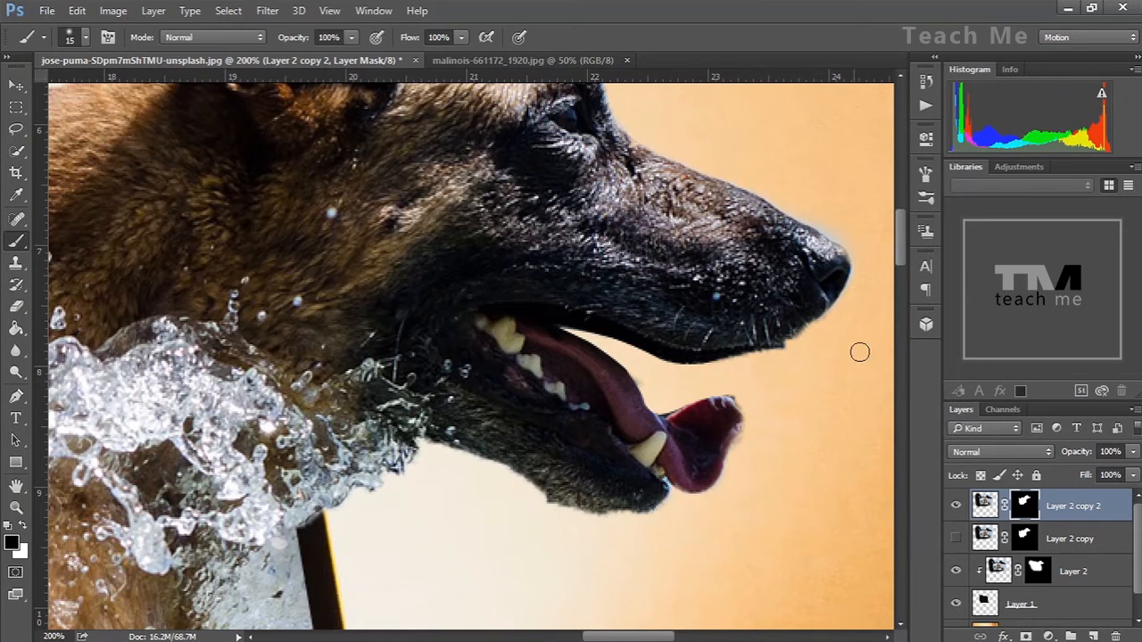
Paint white at the tongue tip and black along the tongue's outer edge on the mask
{"action": "key", "text": "x"}
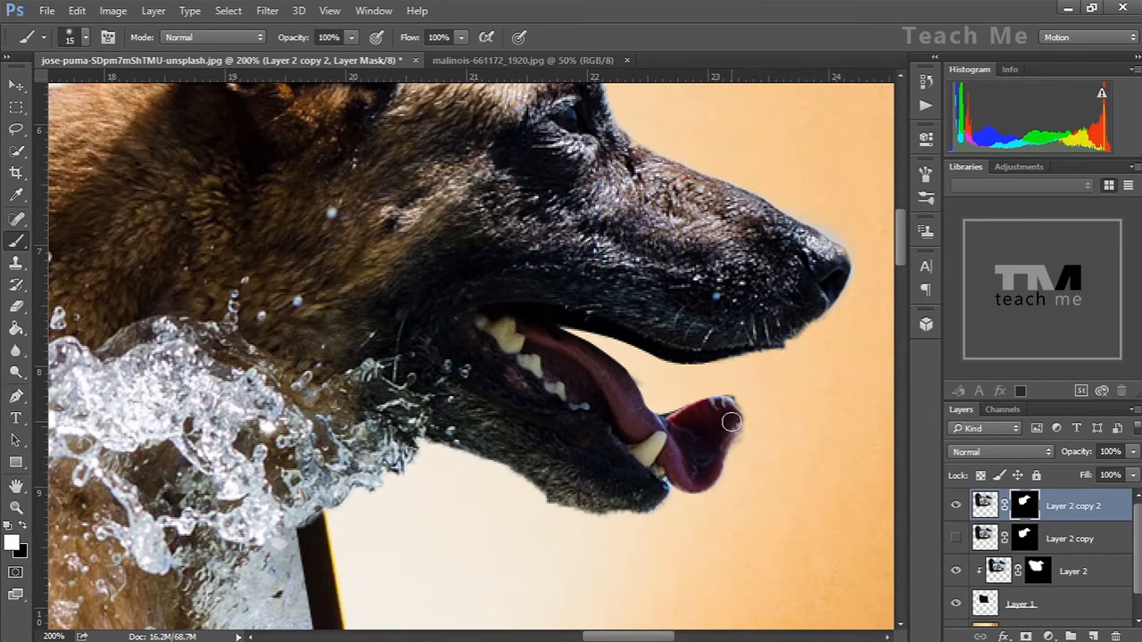
{"action": "mouse_move", "coordinate": [734, 432]}
{"action": "left_mouse_down"}
{"action": "mouse_move", "coordinate": [738, 420]}
{"action": "mouse_move", "coordinate": [757, 443]}
{"action": "mouse_move", "coordinate": [747, 450]}
{"action": "mouse_move", "coordinate": [756, 442]}
{"action": "left_mouse_up"}
{"action": "key", "text": "x"}
{"action": "key", "text": "x"}
{"action": "key", "text": "x"}
{"action": "mouse_move", "coordinate": [750, 472]}
{"action": "left_mouse_down"}
{"action": "mouse_move", "coordinate": [763, 441]}
{"action": "mouse_move", "coordinate": [747, 465]}
{"action": "mouse_move", "coordinate": [749, 395]}
{"action": "left_mouse_up"}
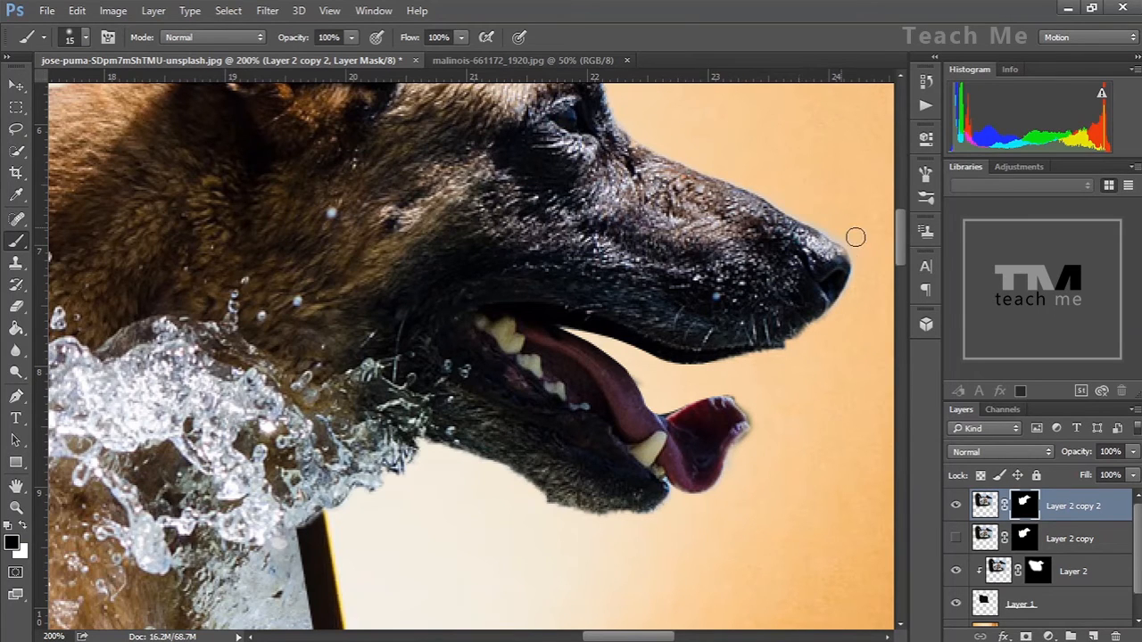
Refine the mask with Decontaminate Colors at 50% and output to a new layer with layer mask
{"action": "right_click", "coordinate": [1024, 505]}
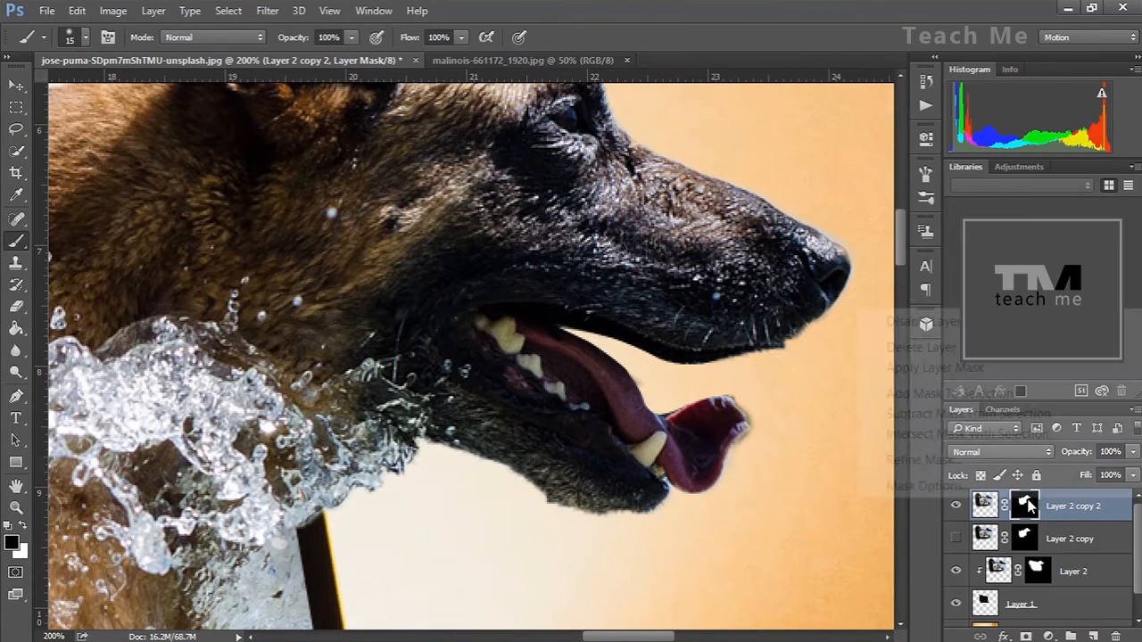
{"action": "left_click", "coordinate": [993, 464]}
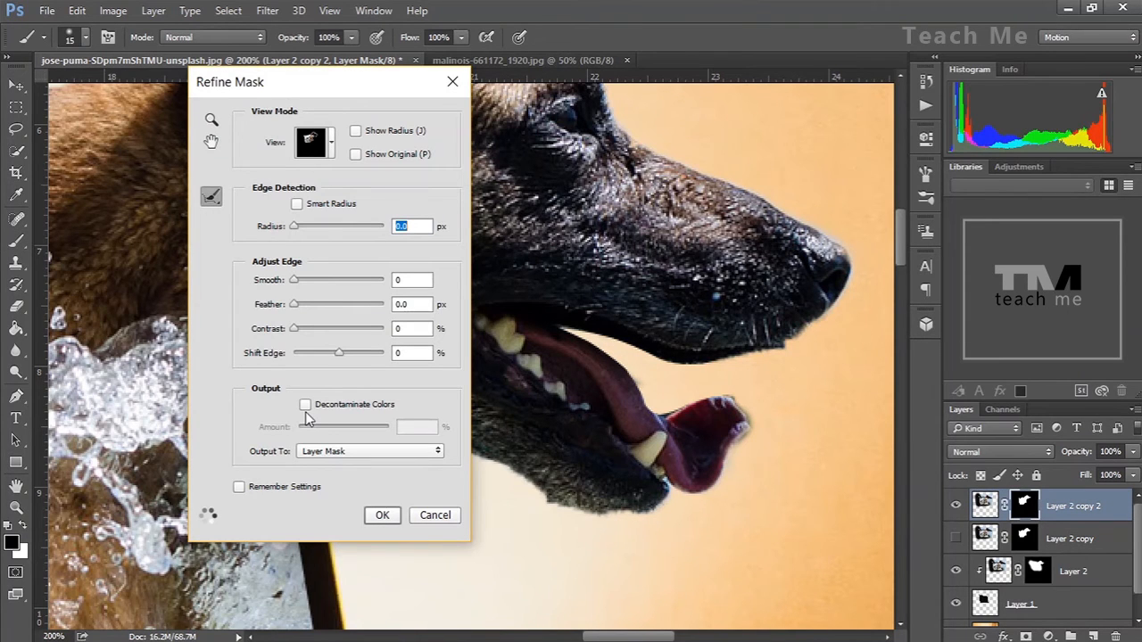
{"action": "left_click", "coordinate": [305, 406]}
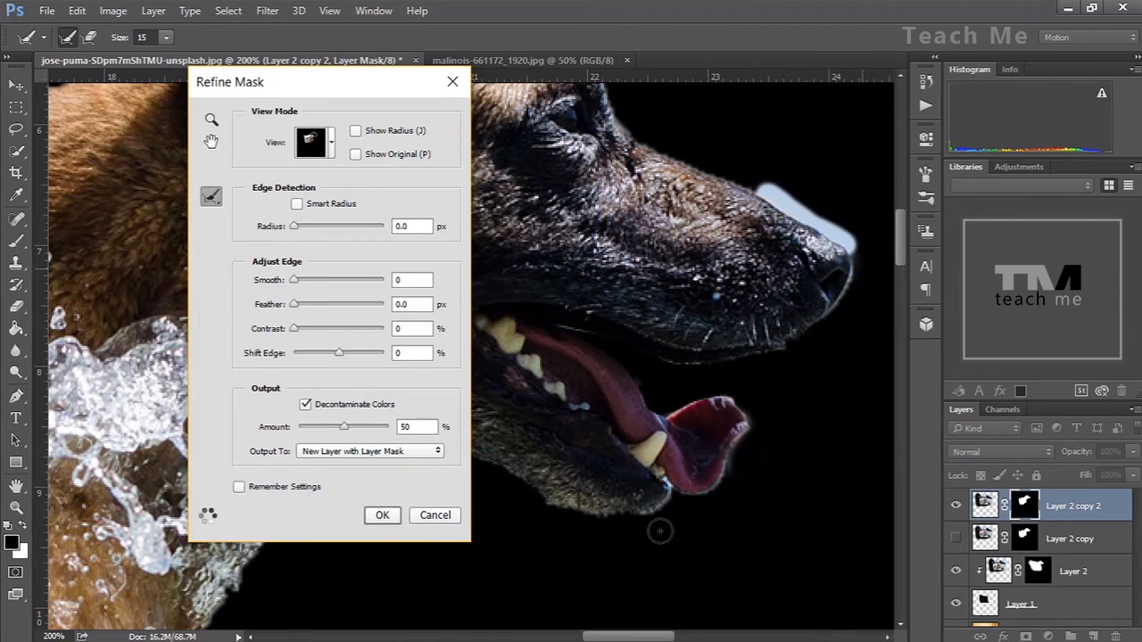
{"action": "left_click", "coordinate": [384, 517]}
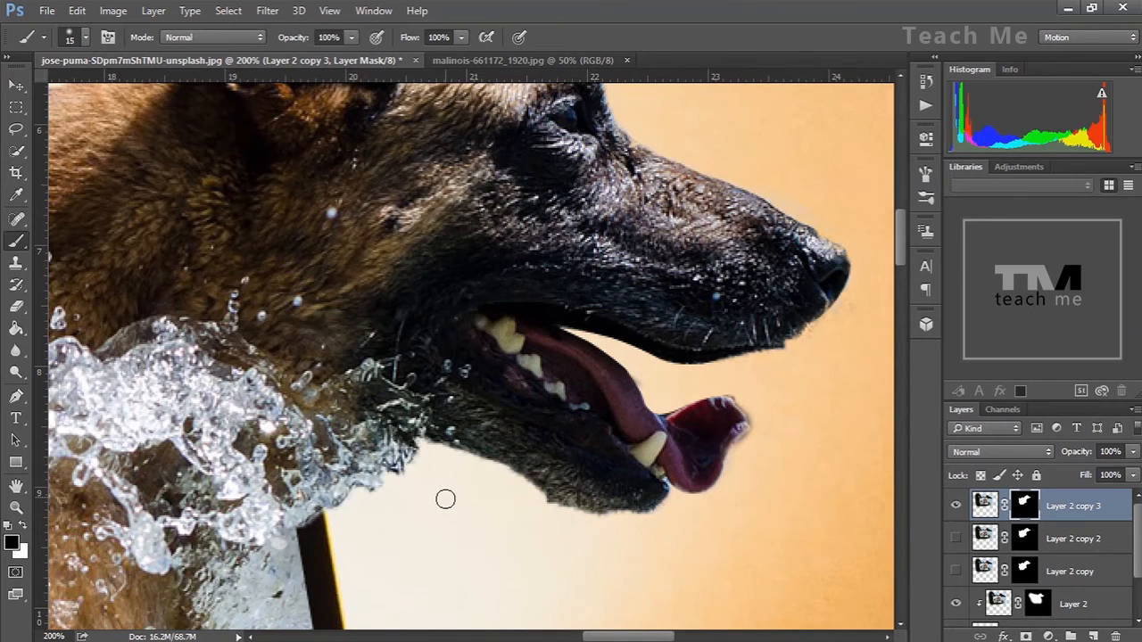
Pan across the dog's body and splash at 200% to inspect the mask edges
{"action": "key", "text": "h"}
{"action": "left_click_drag", "start_coordinate": [438, 505], "coordinate": [532, 310]}
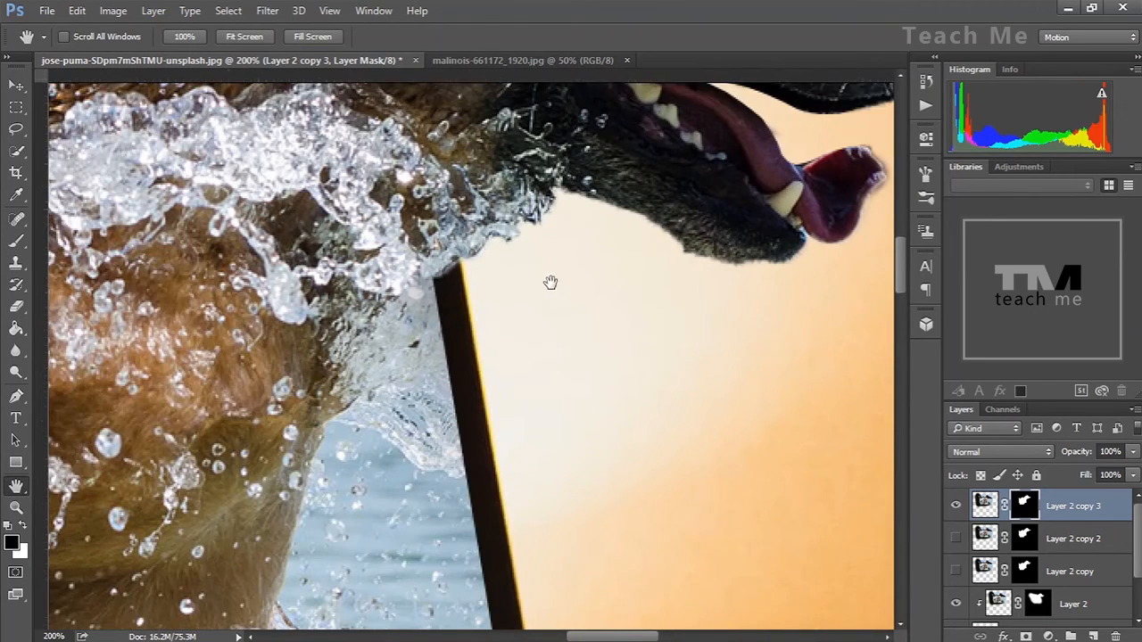
{"action": "scroll", "coordinate": [548, 333], "scroll_direction": "down", "scroll_amount": 6}
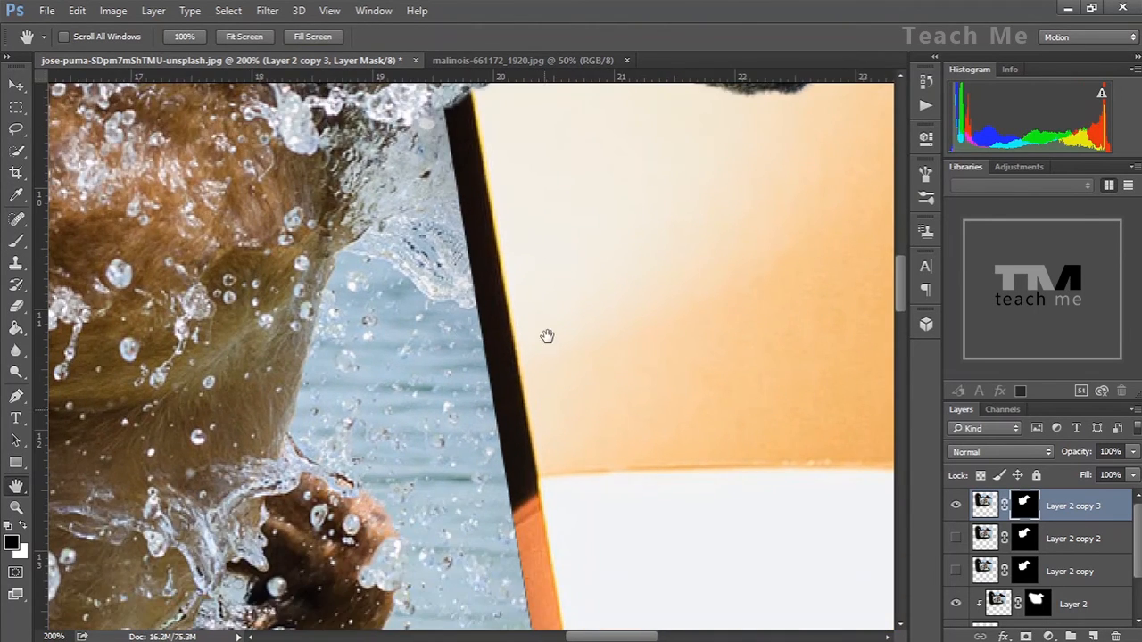
{"action": "scroll", "coordinate": [556, 341], "scroll_direction": "down", "scroll_amount": 1}
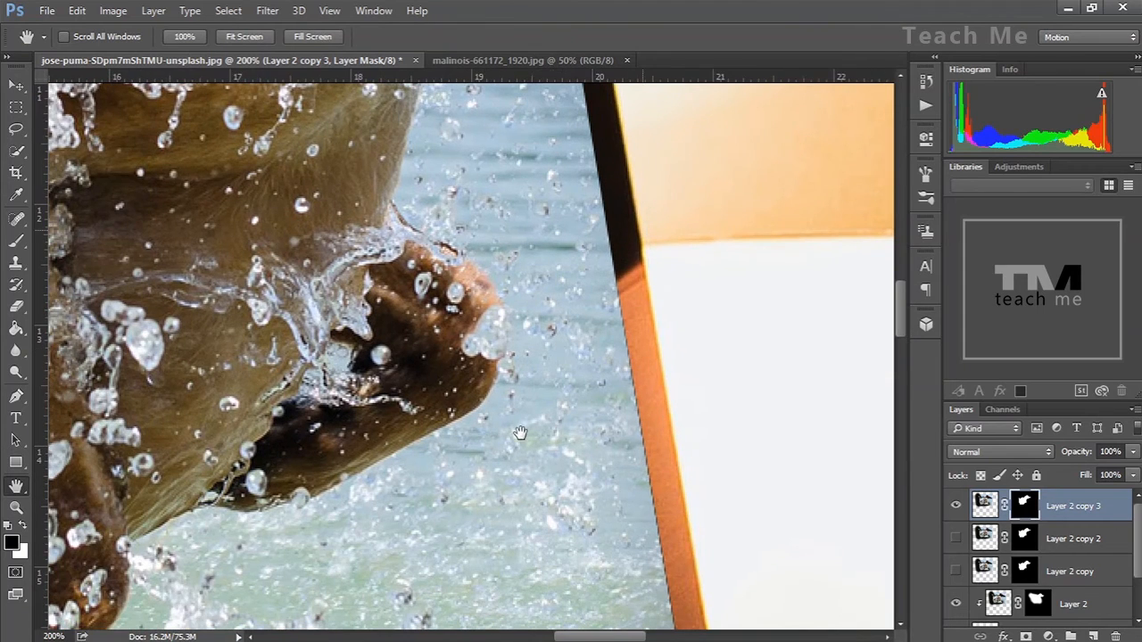
{"action": "scroll", "coordinate": [584, 330], "scroll_direction": "down", "scroll_amount": 3}
{"action": "scroll", "coordinate": [587, 341], "scroll_direction": "left", "scroll_amount": 2}
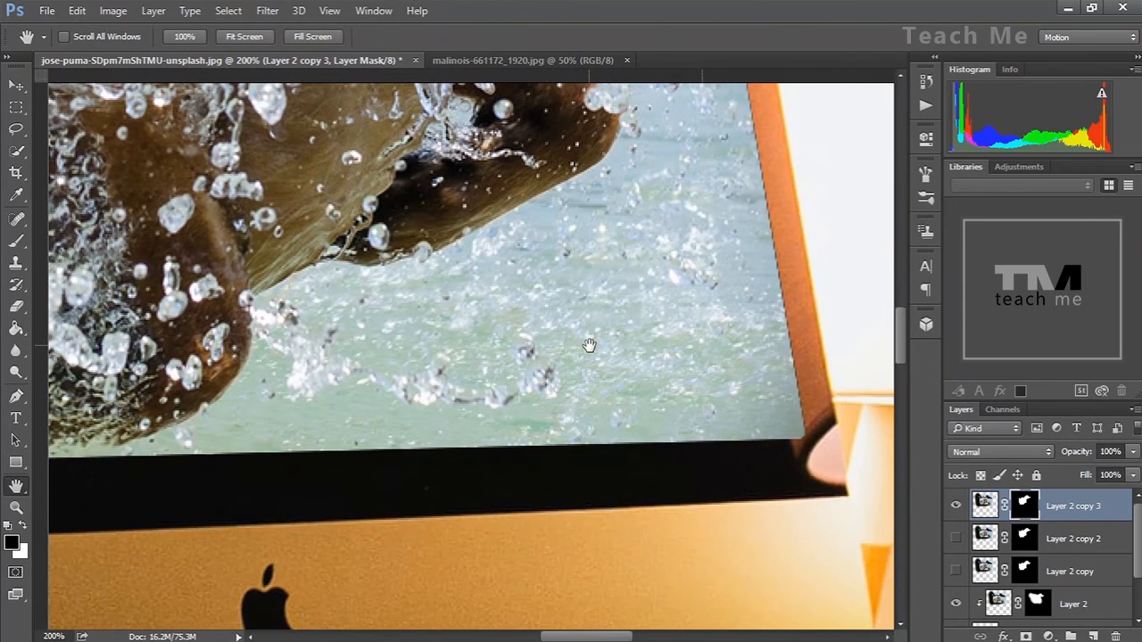
View the whole composite at fit-to-screen size to check the result
{"action": "key", "text": "ctrl+0"}
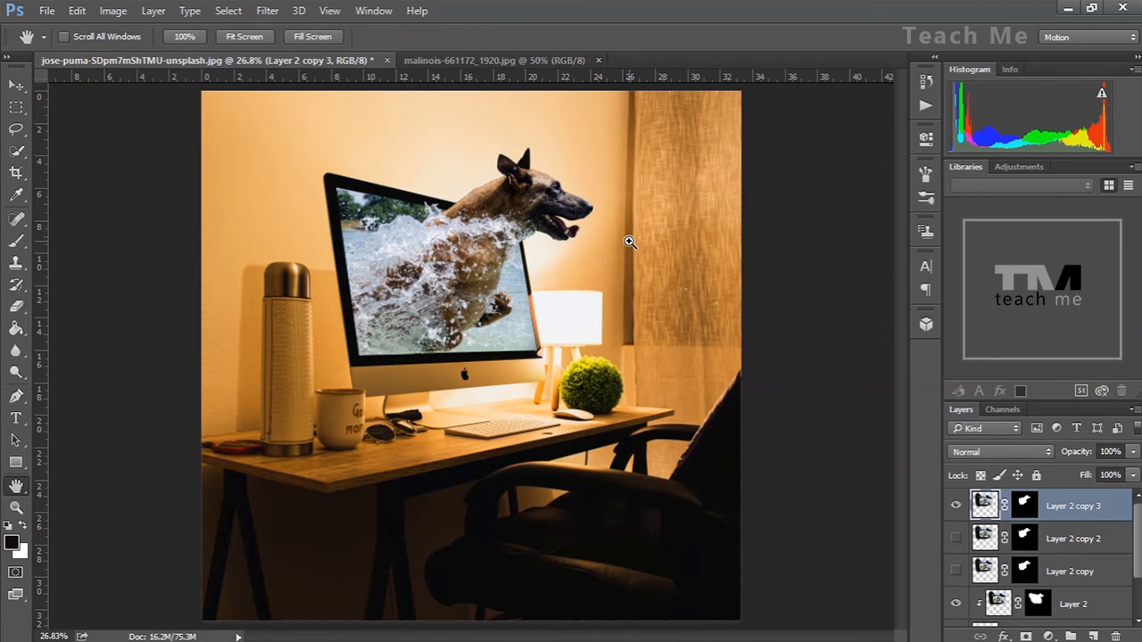
{"action": "left_click", "coordinate": [629, 241]}
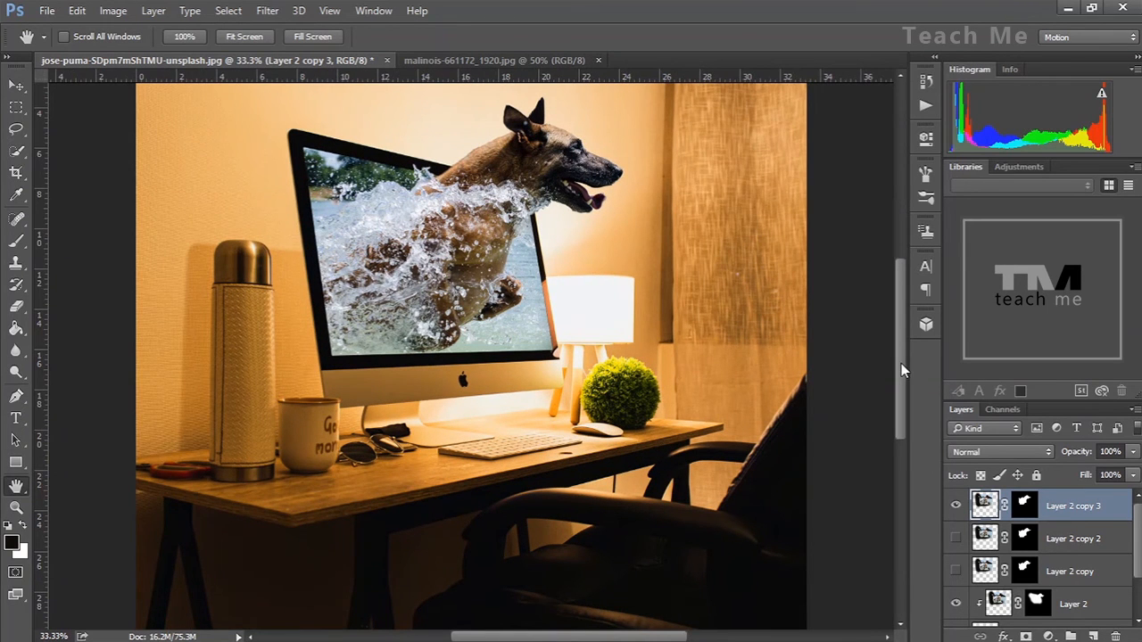
{"action": "scroll", "coordinate": [896, 362], "scroll_direction": "up", "scroll_amount": 1}
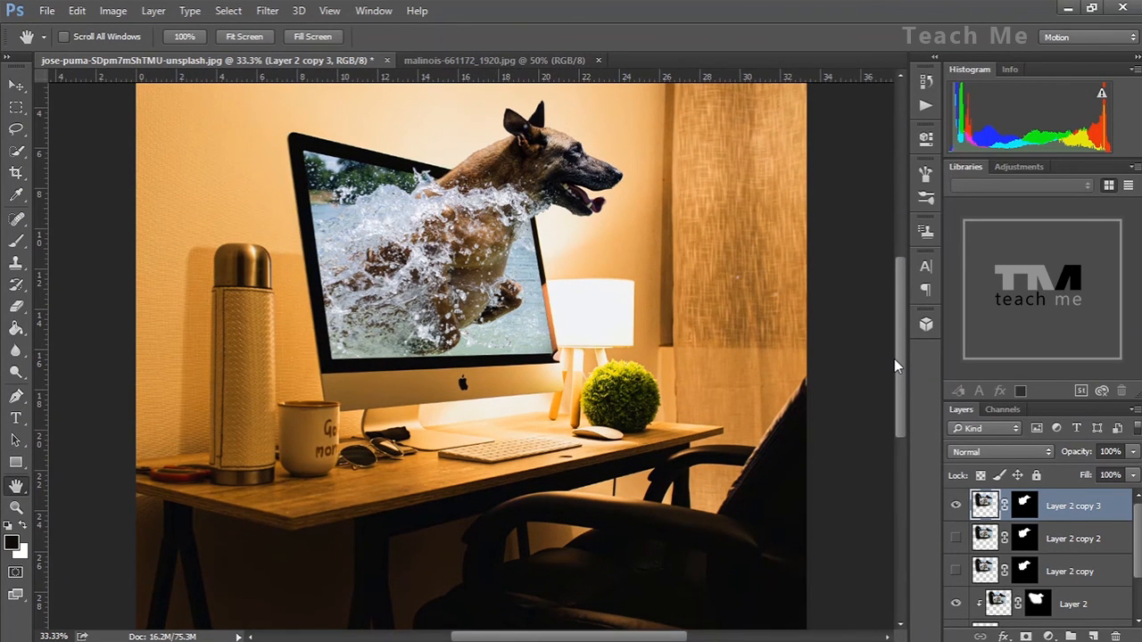
{"action": "scroll", "coordinate": [894, 357], "scroll_direction": "up", "scroll_amount": 1}
{"action": "scroll", "coordinate": [894, 348], "scroll_direction": "up", "scroll_amount": 5}
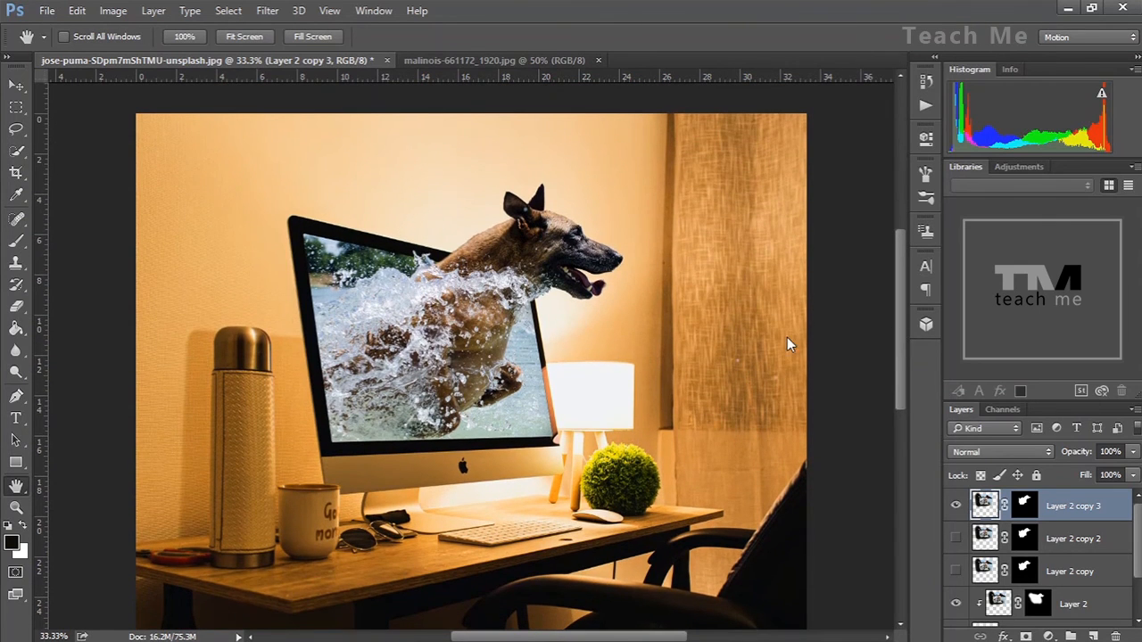
{"action": "key", "text": "ctrl+0"}
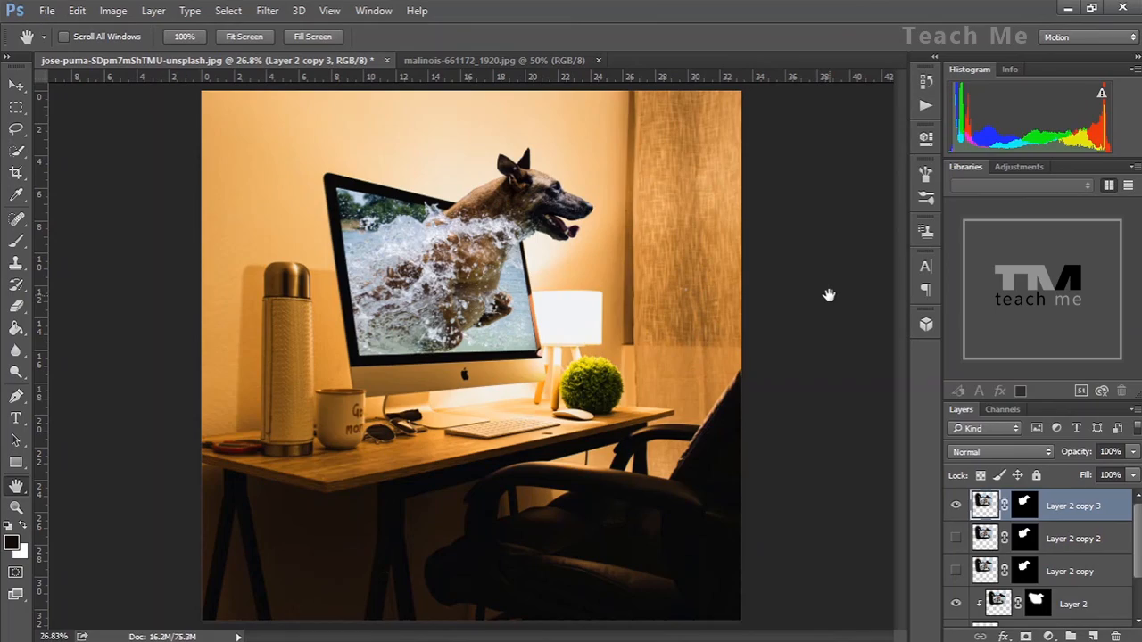
{"action": "mouse_move", "coordinate": [972, 632]}
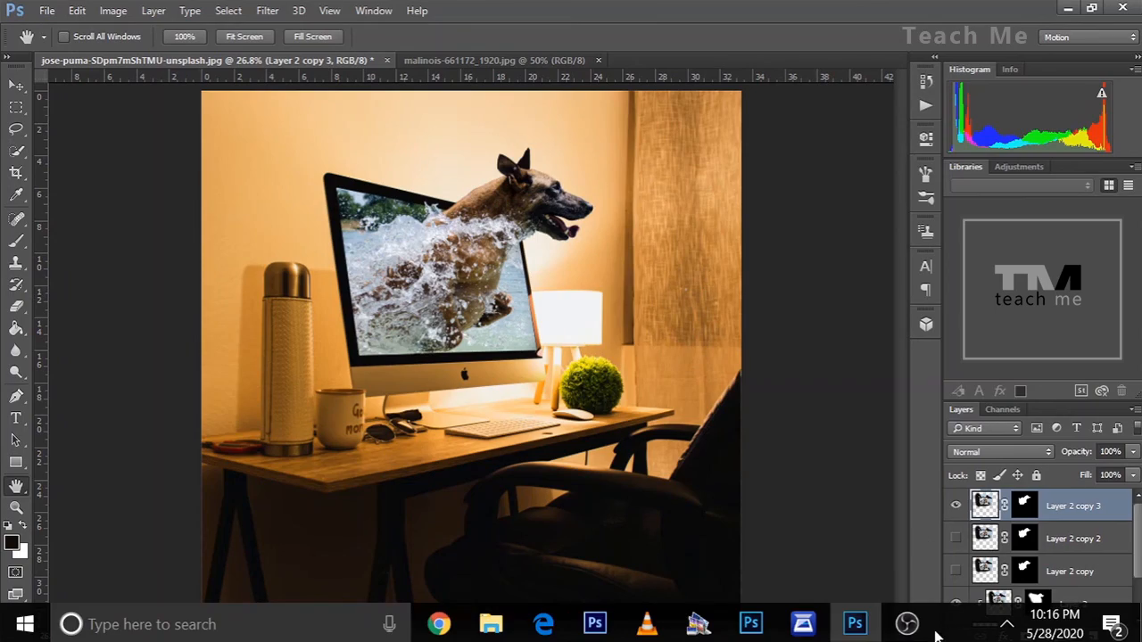